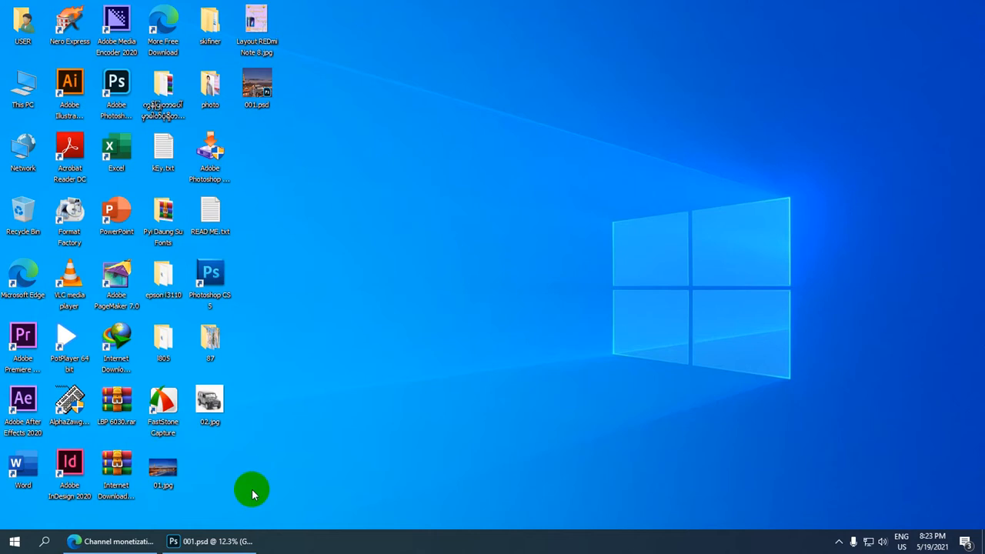
# Switch to Photoshop and examine the 001.psd composite of the man and car against the Paris night scene.
pyautogui.click(229, 548)
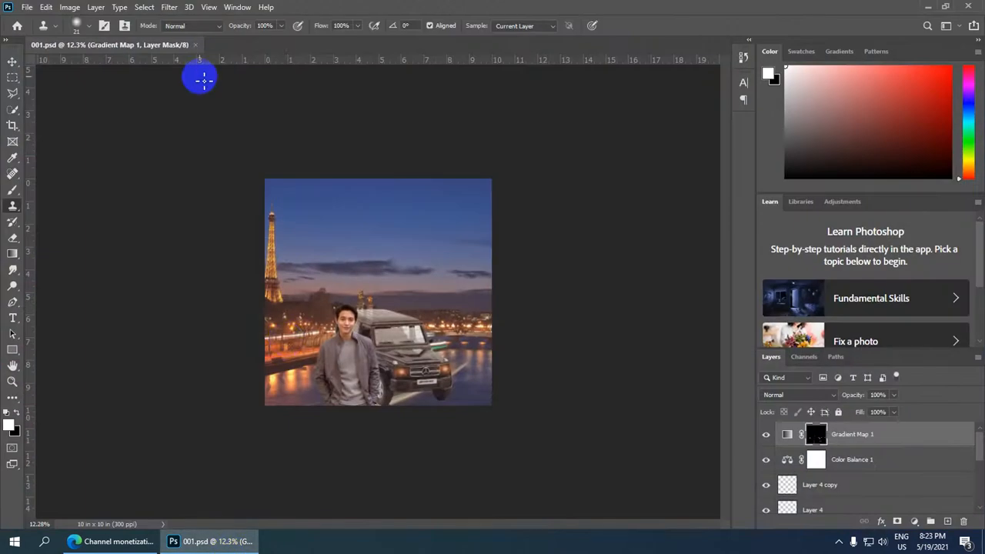
pyautogui.scroll(-1, 208, 90)
pyautogui.scroll(5, 329, 228)
pyautogui.scroll(-1, 323, 225)
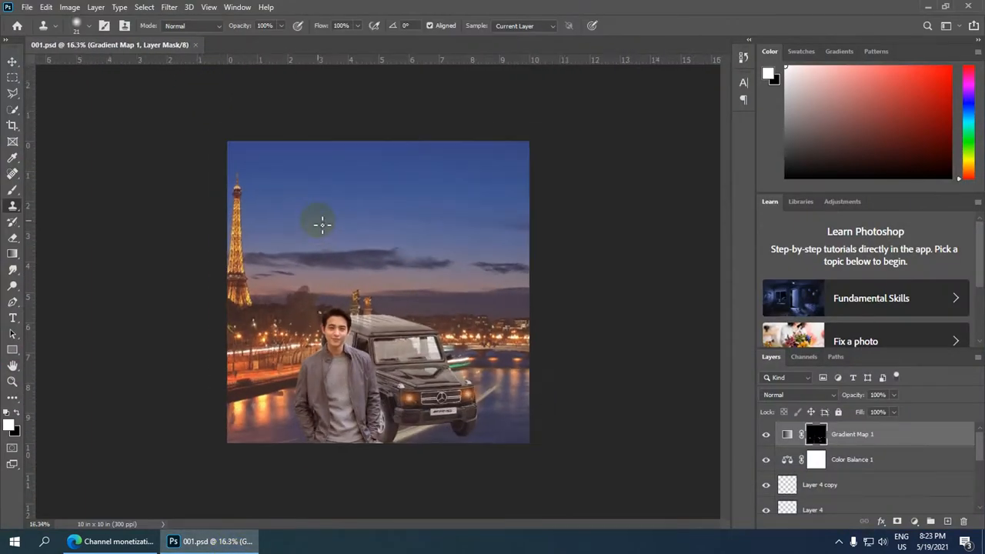
pyautogui.scroll(1, 322, 225)
pyautogui.scroll(-1, 112, 18)
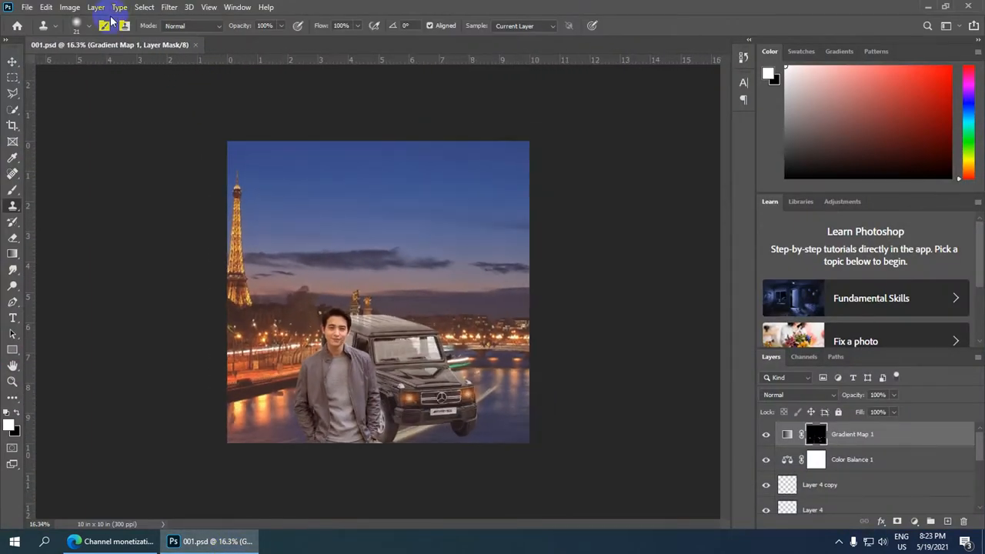
# Open the portrait 02.jpg from the photo folder on the Desktop.
pyautogui.click(28, 8)
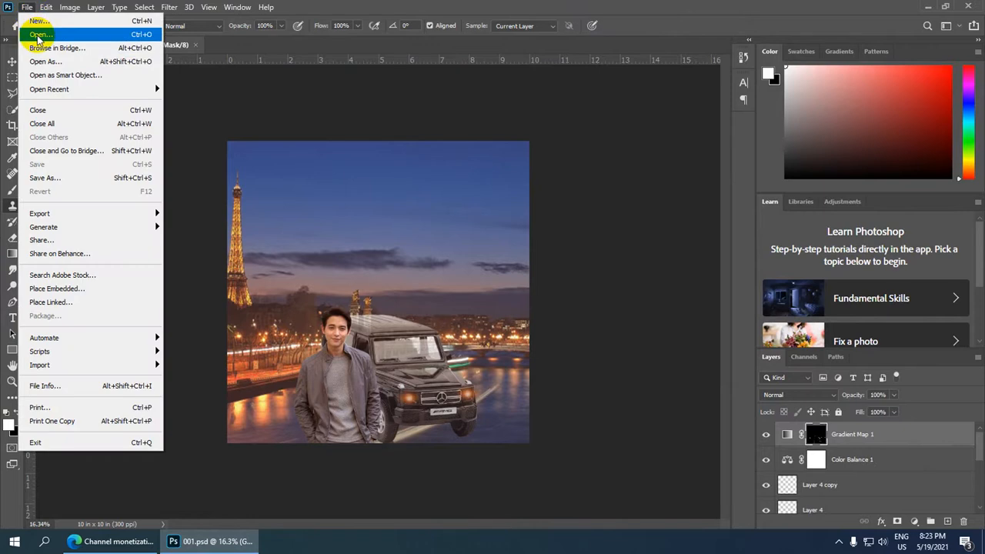
pyautogui.click(35, 35)
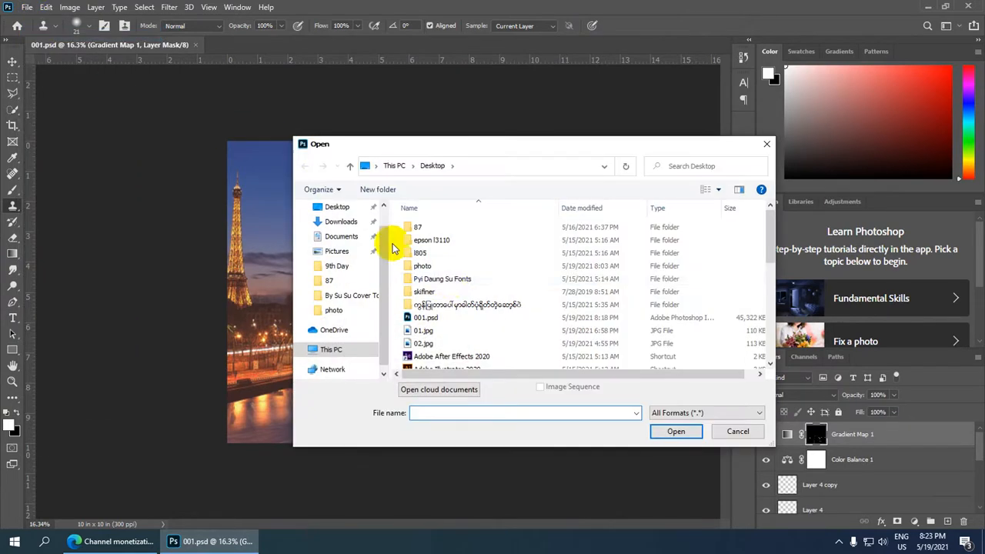
pyautogui.doubleClick(448, 266)
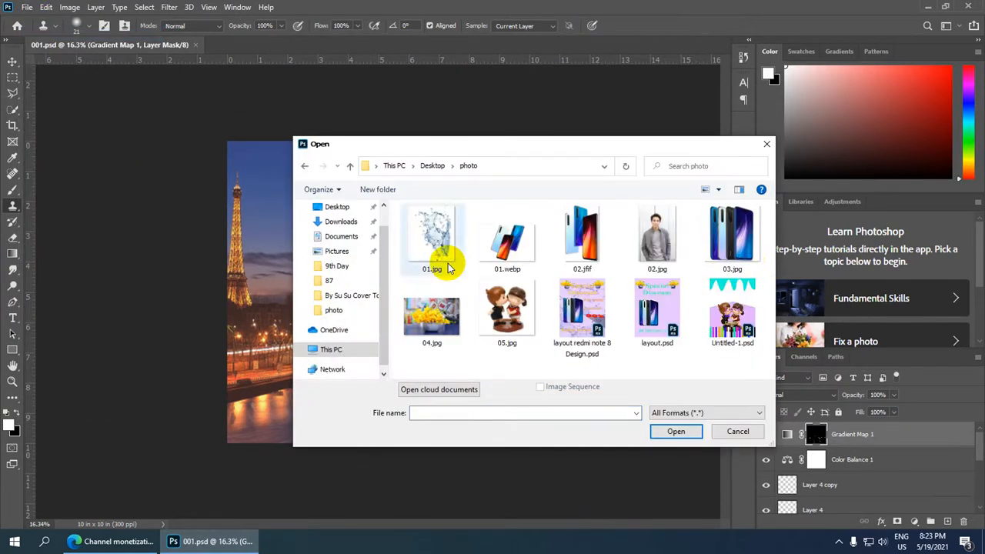
pyautogui.click(667, 244)
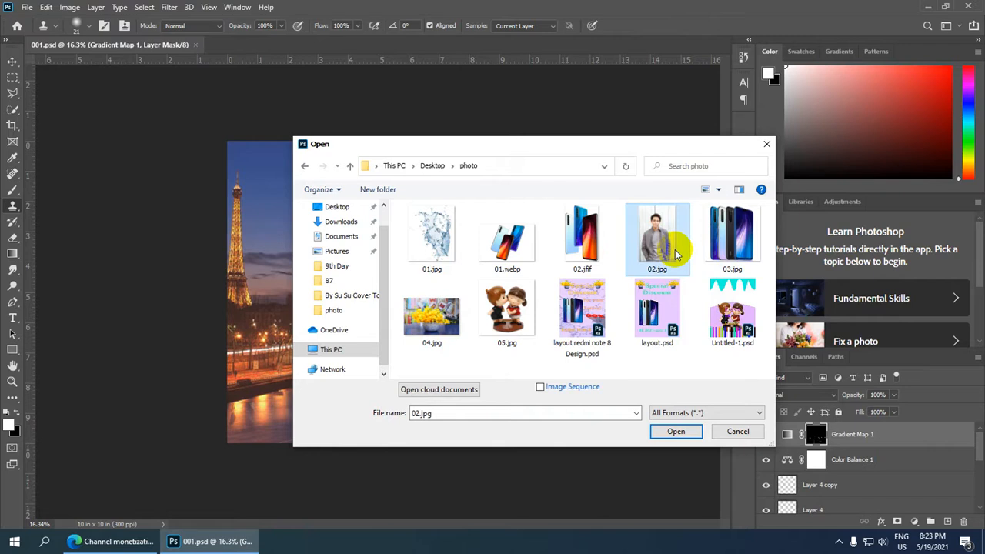
pyautogui.click(675, 433)
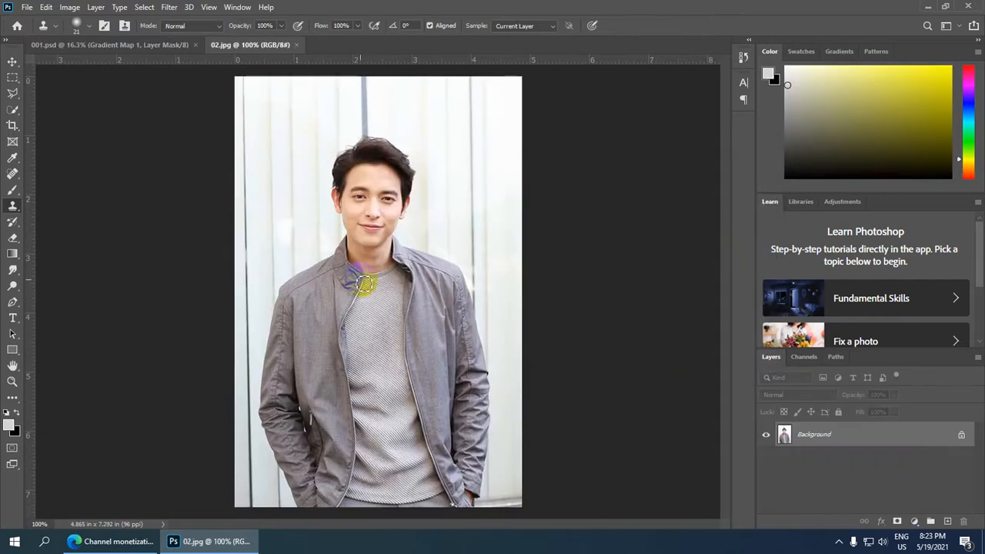
# Crop the portrait to 5 × 7 in at 300 px/in, trimming the excess background above the man's head.
pyautogui.scroll(-1, 382, 294)
pyautogui.scroll(-1, 382, 294)
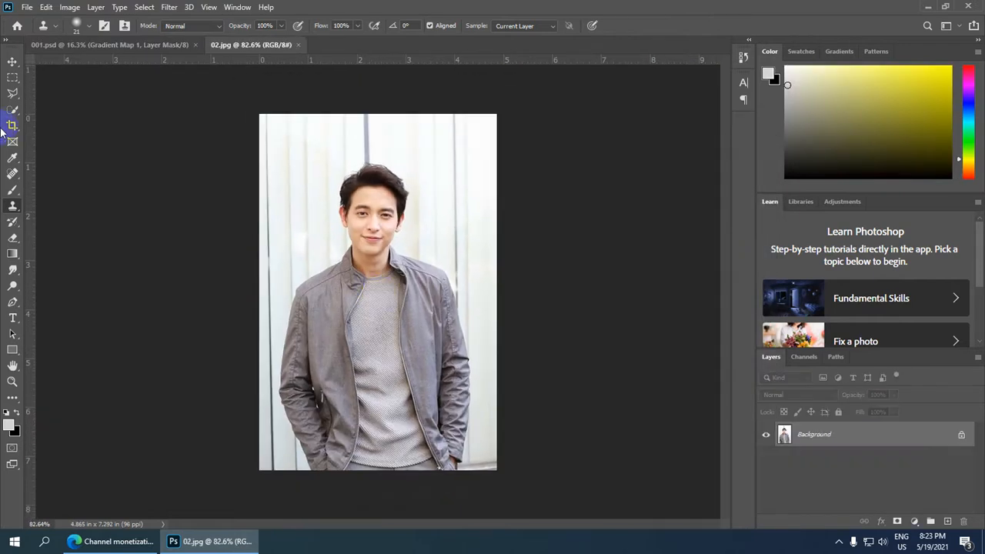
pyautogui.click(13, 125)
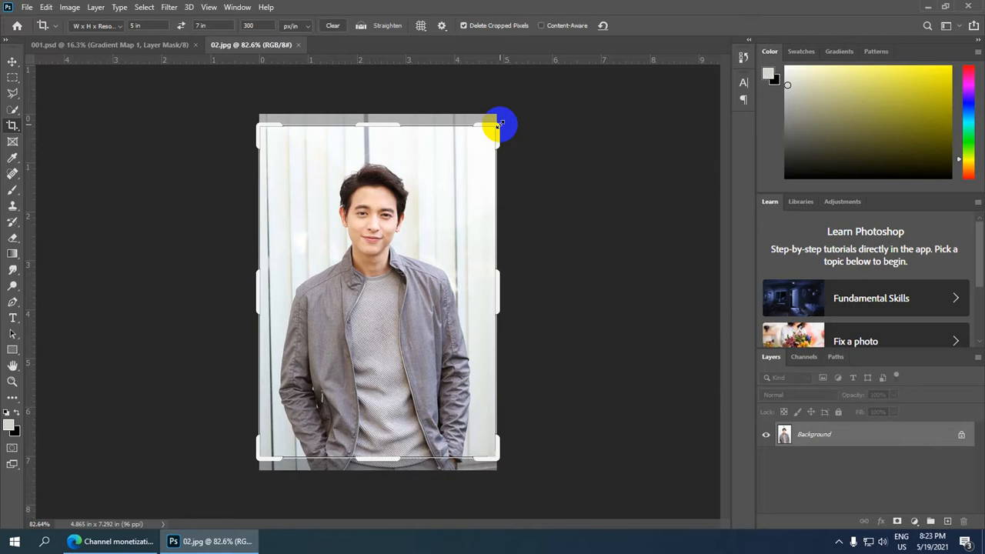
pyautogui.moveTo(497, 123); pyautogui.dragTo(499, 124)
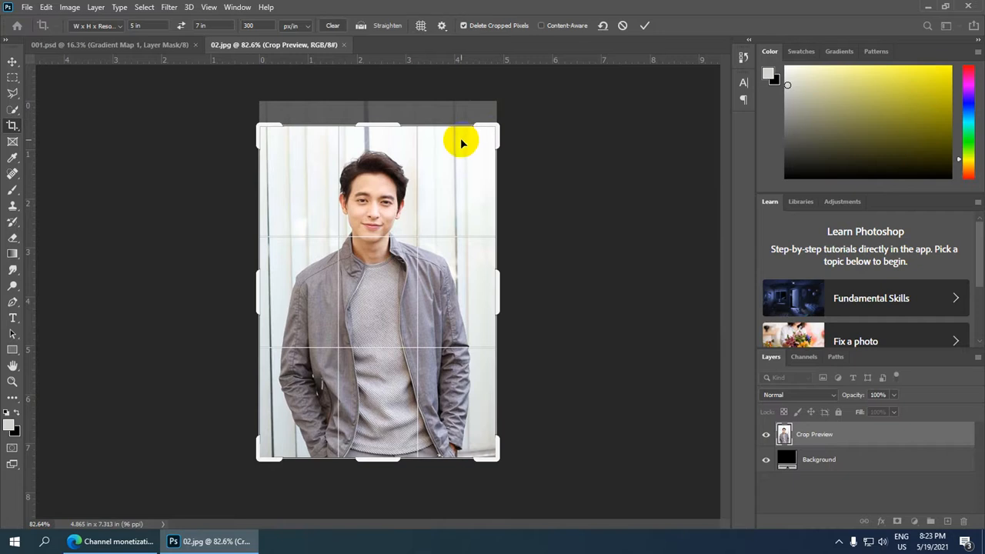
pyautogui.scroll(1, 453, 157)
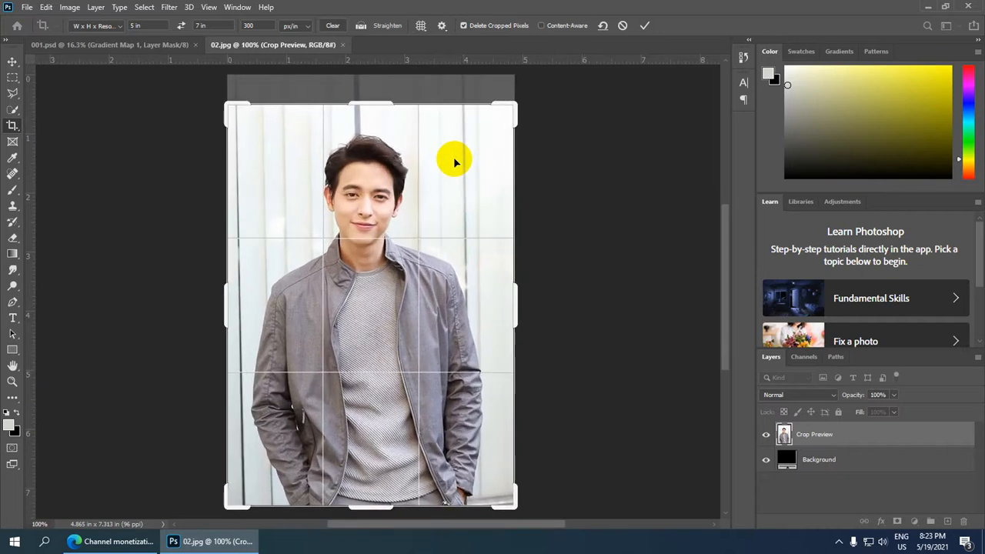
pyautogui.click(535, 166)
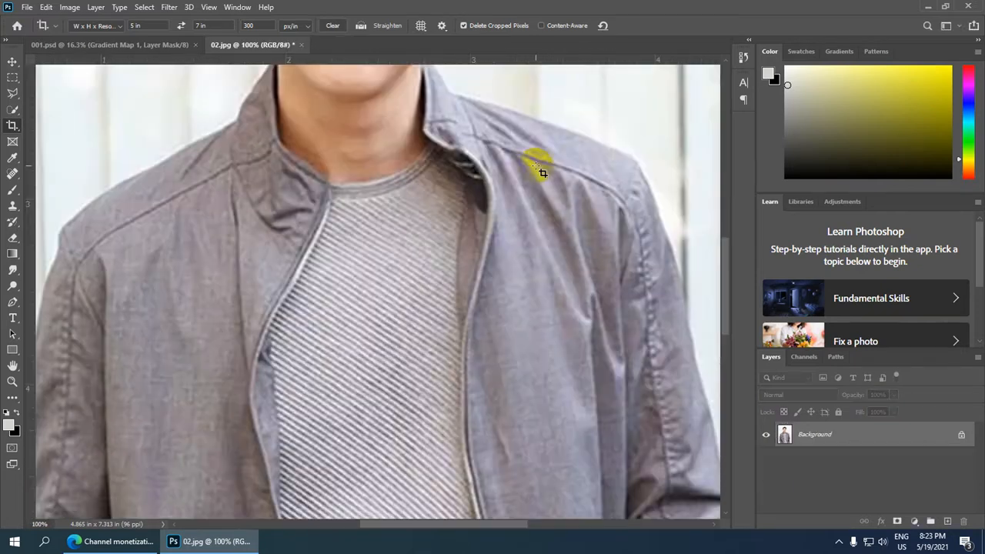
# Start a Pen tool path where the photo's left sleeve meets the bottom edge and trace up the outer forearm.
pyautogui.scroll(-2, 527, 249)
pyautogui.scroll(-4, 529, 251)
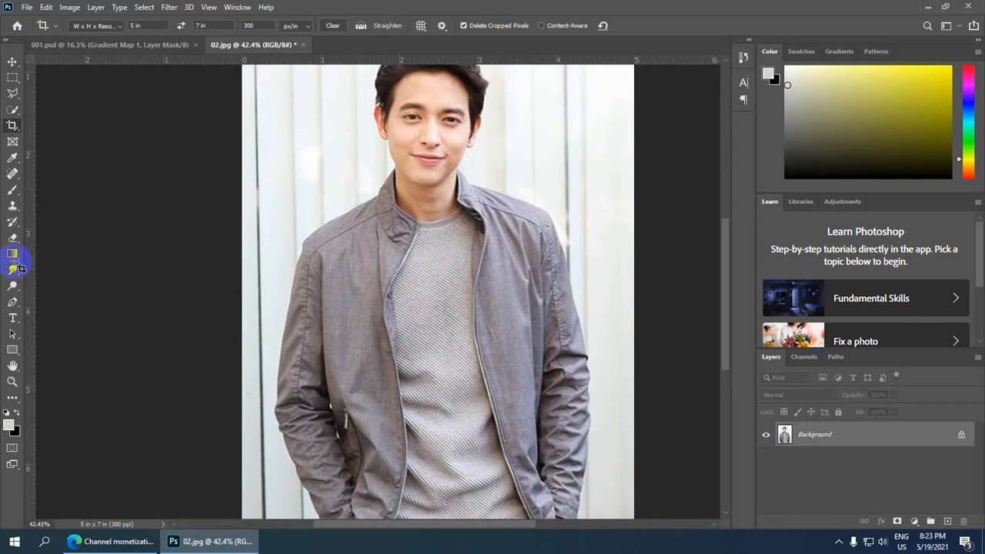
pyautogui.click(12, 302)
pyautogui.scroll(3, 416, 339)
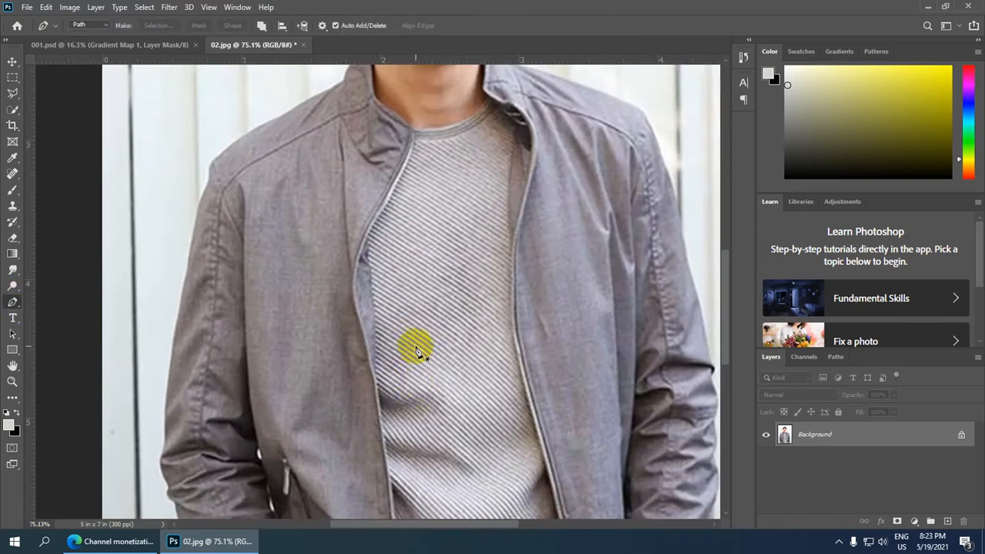
pyautogui.moveTo(417, 385); pyautogui.dragTo(488, 58)
pyautogui.scroll(2, 328, 358)
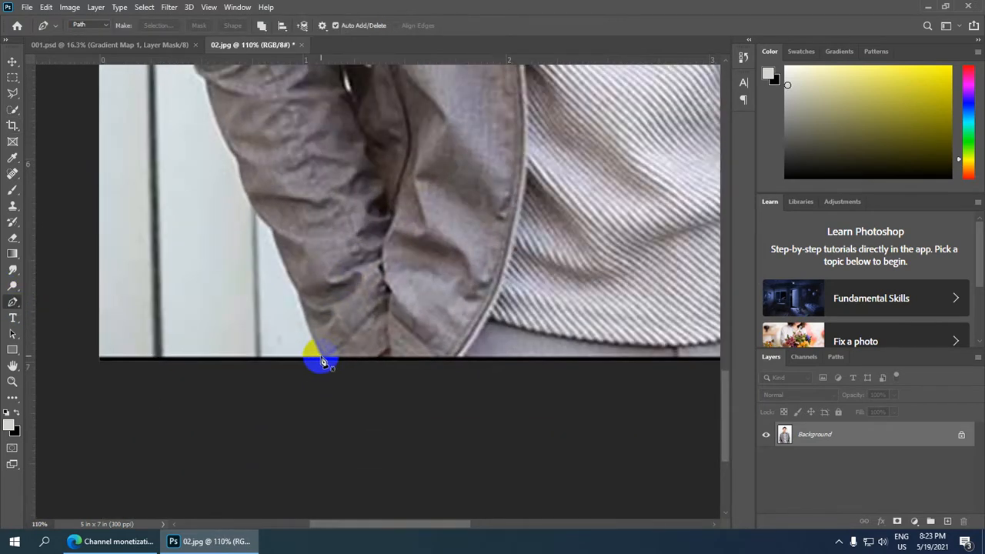
pyautogui.click(323, 357)
pyautogui.moveTo(341, 153); pyautogui.dragTo(385, 347)
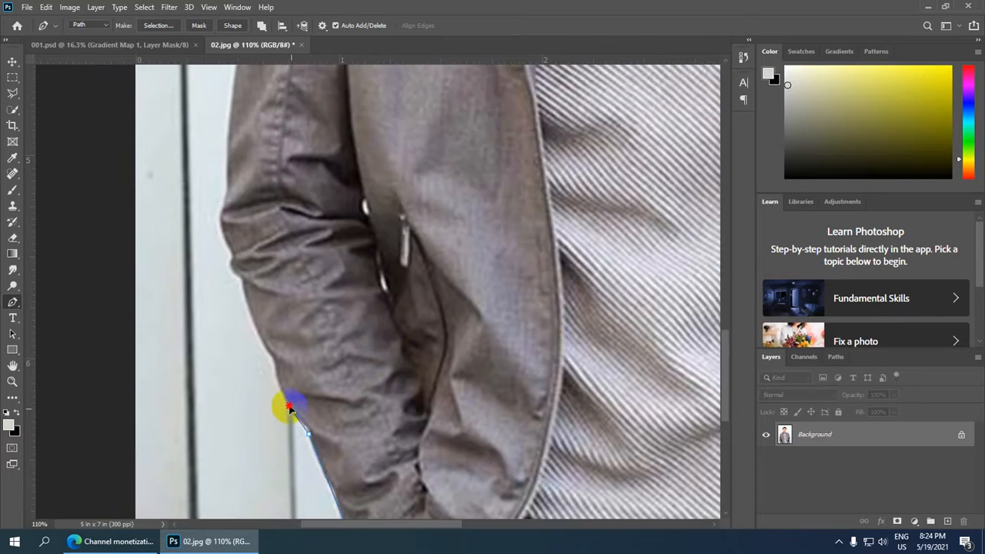
pyautogui.moveTo(289, 408)
pyautogui.mouseDown()
pyautogui.moveTo(272, 396)
pyautogui.moveTo(293, 414)
pyautogui.mouseUp()
pyautogui.moveTo(278, 369)
pyautogui.mouseDown()
pyautogui.moveTo(277, 347)
pyautogui.moveTo(283, 372)
pyautogui.mouseUp()
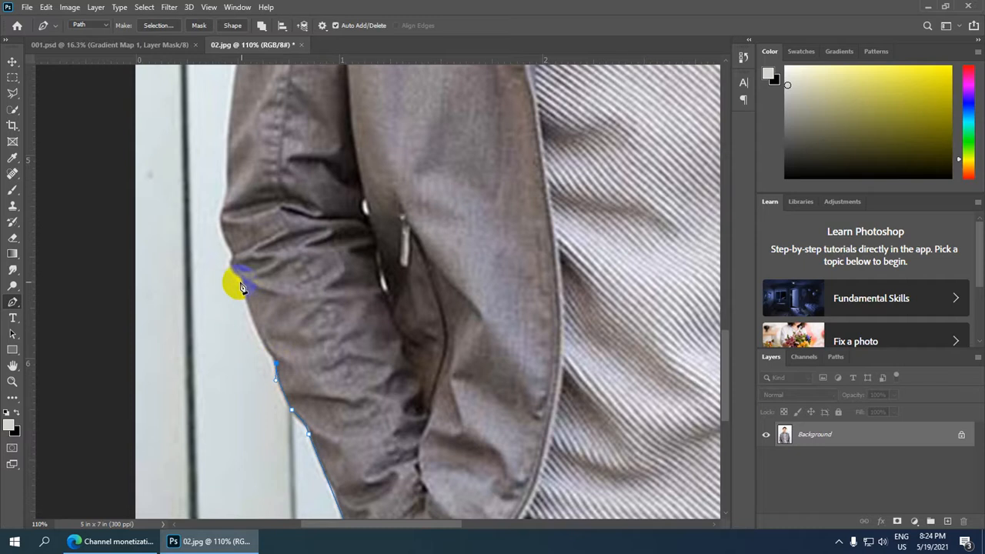
# Continue the pen path around the creased elbow of the left sleeve, removing the outgoing handles at its anchors.
pyautogui.moveTo(242, 284); pyautogui.dragTo(239, 252)
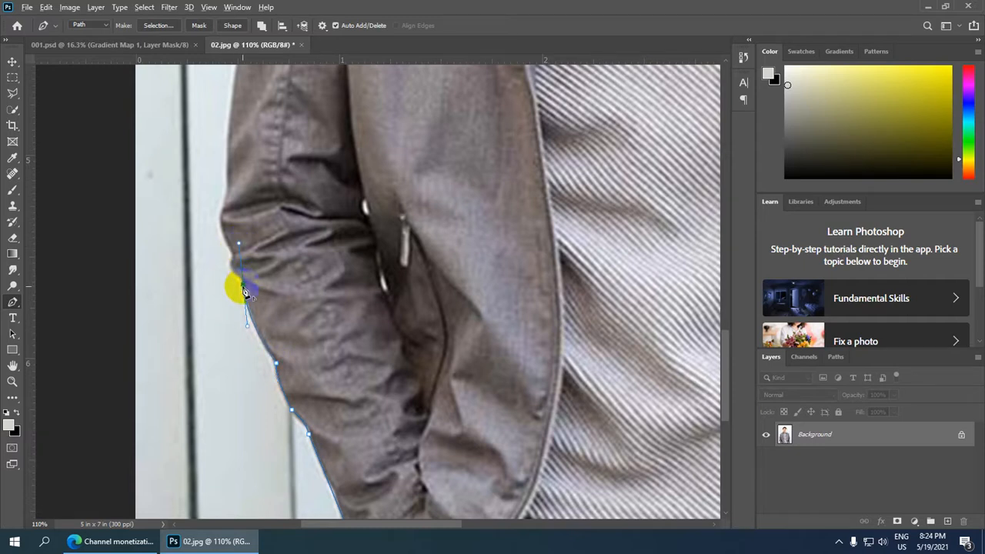
pyautogui.keyDown('alt'); pyautogui.click(243, 286); pyautogui.keyUp('alt')
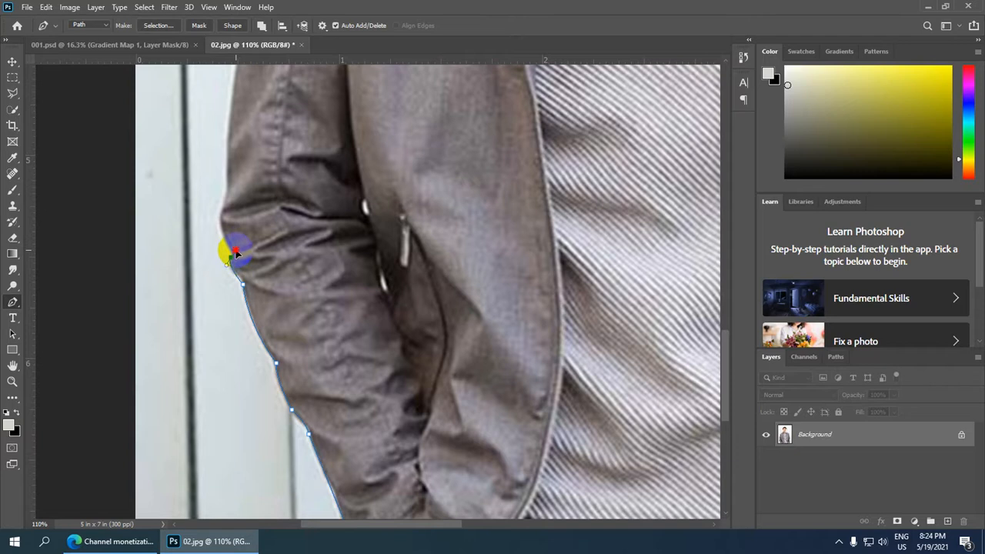
pyautogui.moveTo(230, 258); pyautogui.dragTo(238, 197)
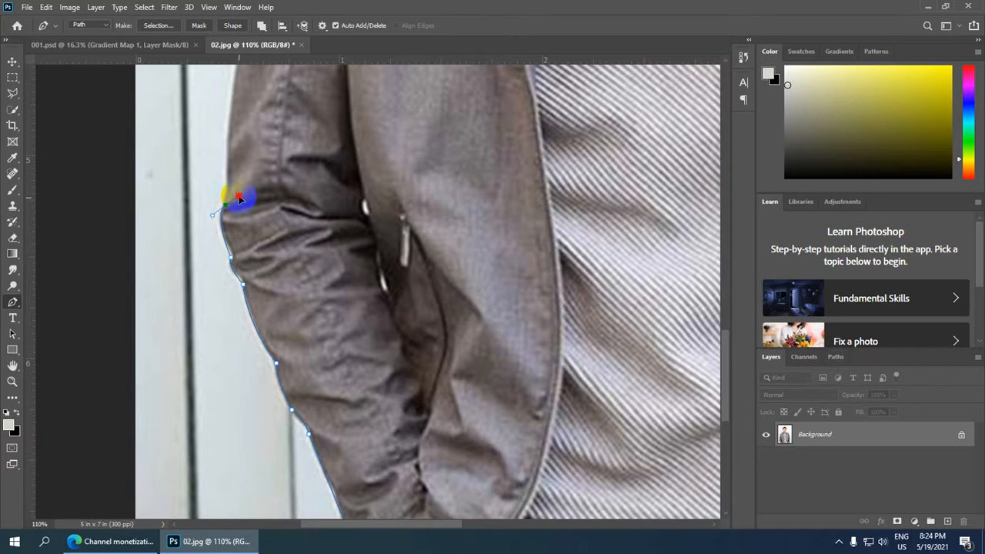
pyautogui.keyDown('alt'); pyautogui.click(226, 206); pyautogui.keyUp('alt')
# Extend the pen path along the outer upper sleeve and around the corner of the jacket's left shoulder.
pyautogui.moveTo(331, 164); pyautogui.dragTo(323, 382)
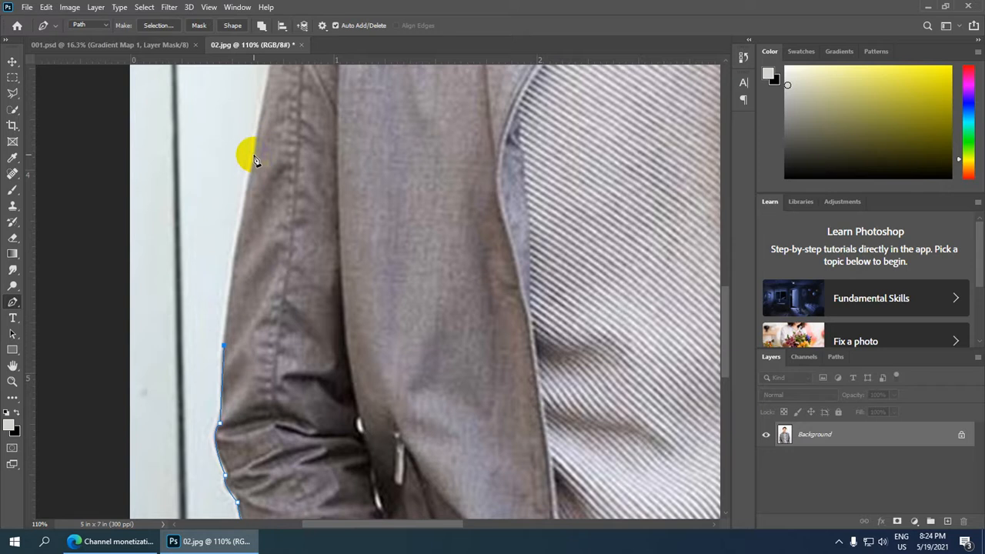
pyautogui.moveTo(253, 156); pyautogui.dragTo(264, 122)
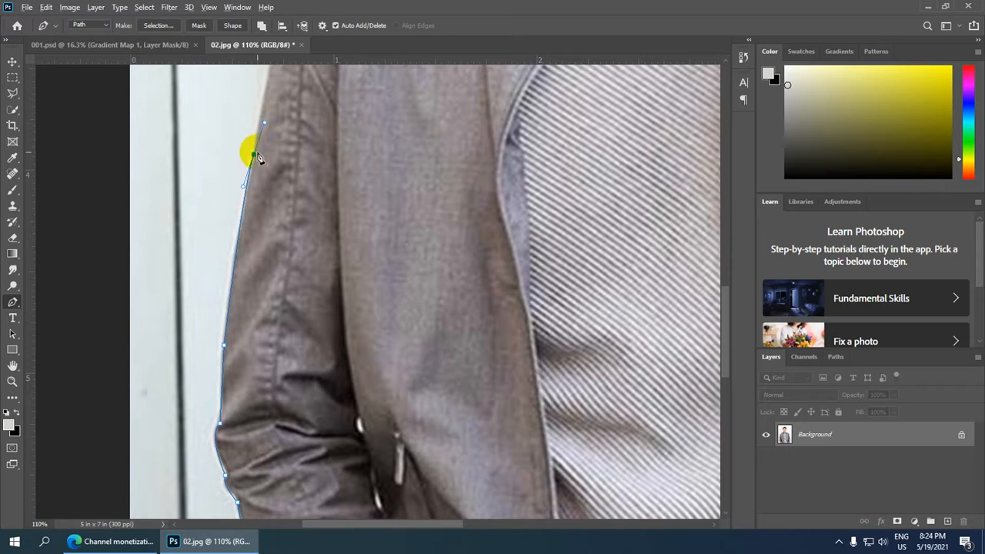
pyautogui.moveTo(439, 97); pyautogui.dragTo(438, 326)
pyautogui.moveTo(281, 258)
pyautogui.mouseDown()
pyautogui.moveTo(292, 242)
pyautogui.moveTo(272, 275)
pyautogui.mouseUp()
pyautogui.keyDown('alt'); pyautogui.click(282, 258); pyautogui.keyUp('alt')
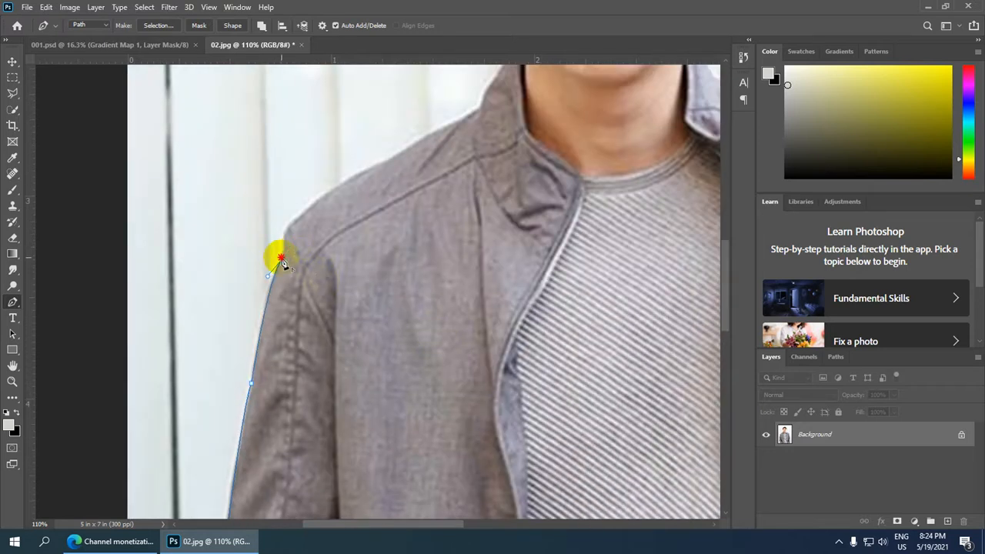
pyautogui.moveTo(301, 220); pyautogui.dragTo(326, 216)
pyautogui.keyDown('alt'); pyautogui.click(301, 218); pyautogui.keyUp('alt')
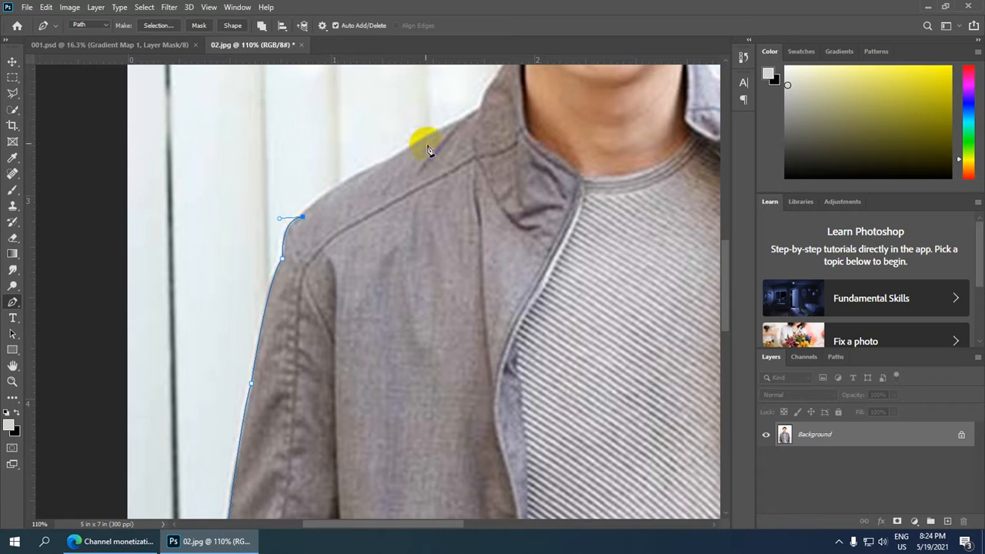
# Trace the pen path along the shoulder slope and up the jacket collar to its tip beside the neck.
pyautogui.moveTo(404, 149); pyautogui.dragTo(455, 248)
pyautogui.keyDown('alt'); pyautogui.click(402, 149); pyautogui.keyUp('alt')
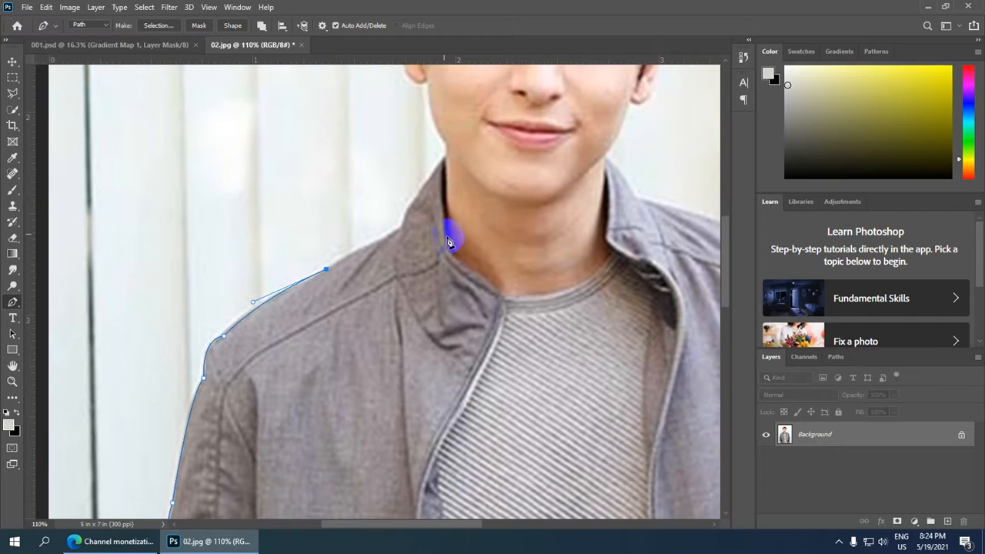
pyautogui.click(392, 234)
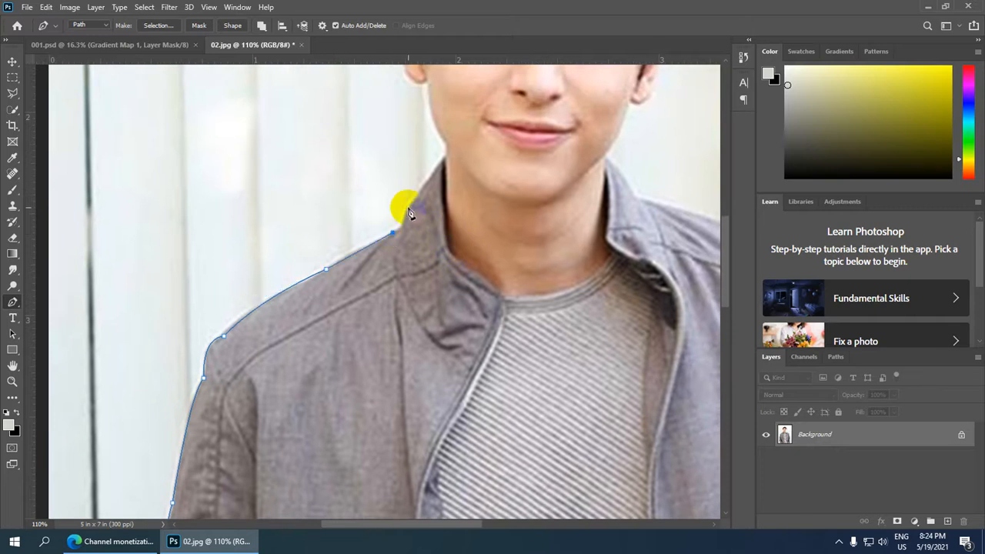
pyautogui.moveTo(407, 210)
pyautogui.mouseDown()
pyautogui.moveTo(407, 201)
pyautogui.moveTo(406, 229)
pyautogui.mouseUp()
pyautogui.click(444, 167)
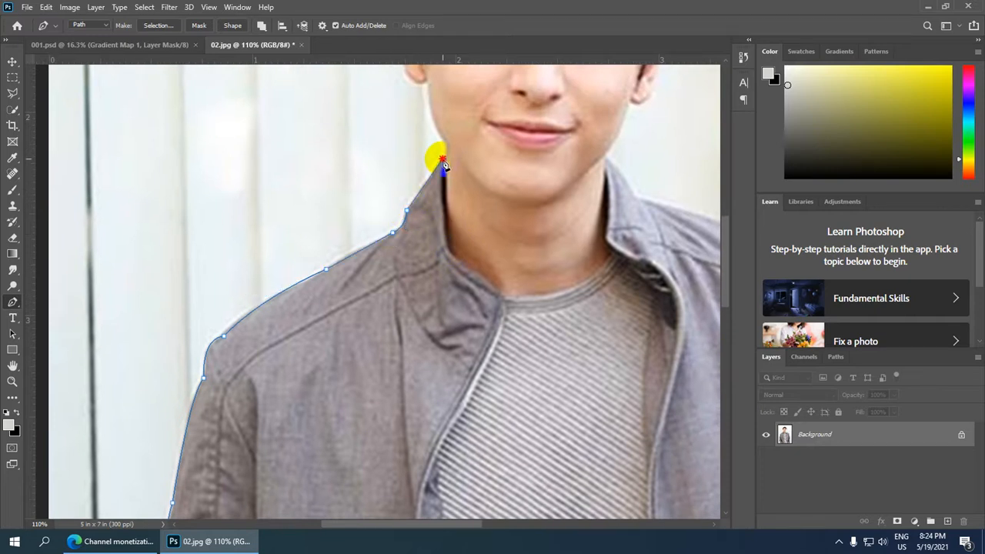
# Continue the pen path from the collar tip along the neck and jawline to just below the left earlobe.
pyautogui.moveTo(524, 119); pyautogui.dragTo(526, 232)
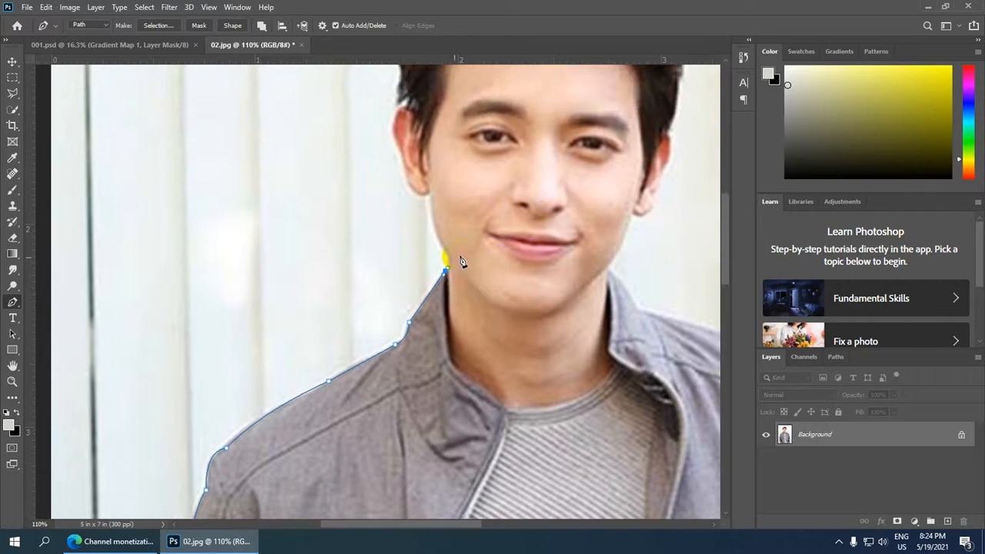
pyautogui.scroll(3, 447, 273)
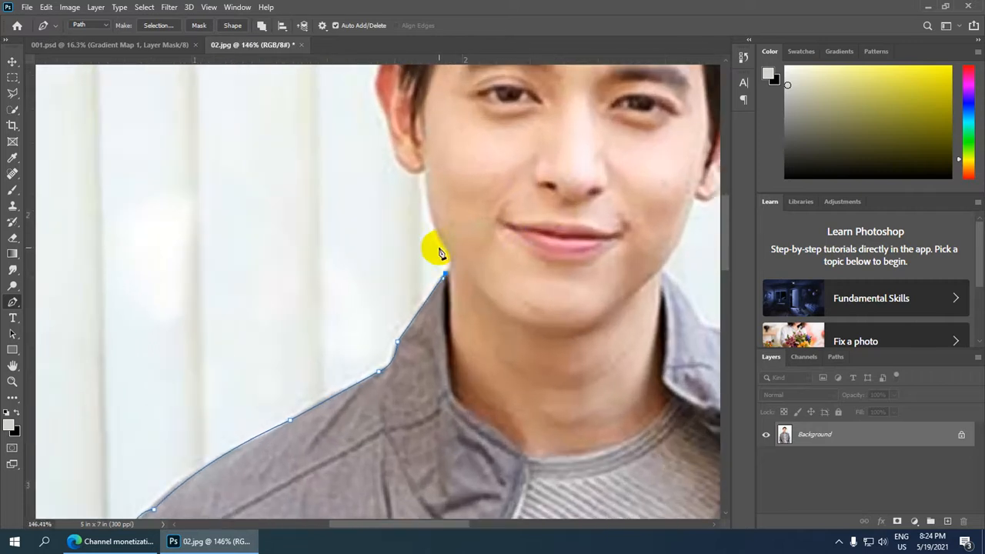
pyautogui.moveTo(432, 230); pyautogui.dragTo(447, 252)
pyautogui.keyDown('alt'); pyautogui.click(445, 246); pyautogui.keyUp('alt')
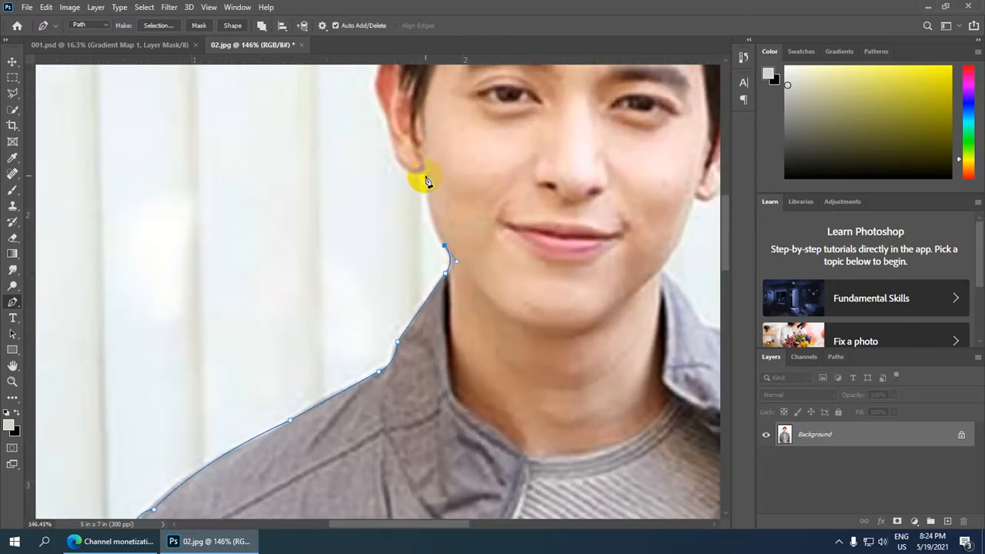
pyautogui.moveTo(425, 176); pyautogui.dragTo(423, 122)
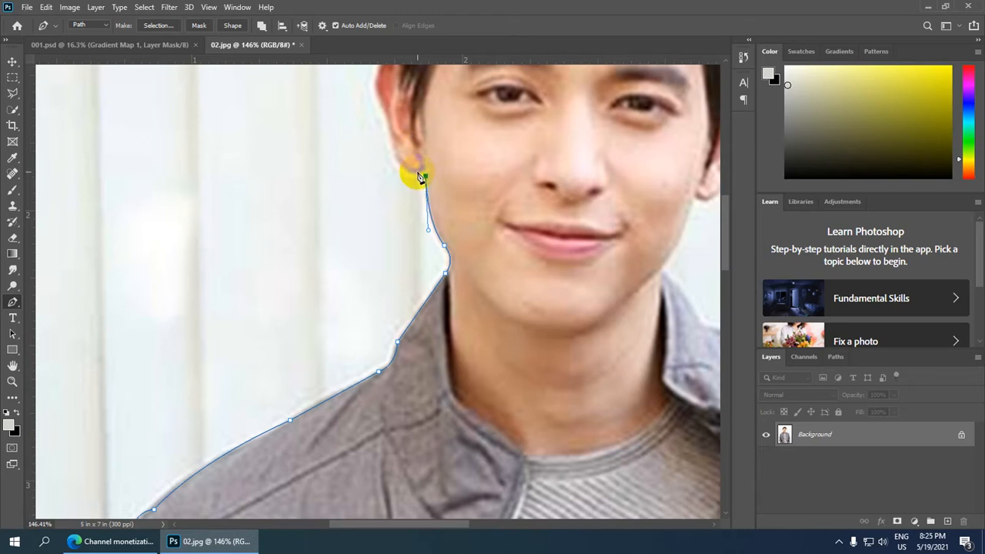
# Trace the pen path around the left earlobe and up the outer edge of the ear.
pyautogui.moveTo(407, 175); pyautogui.dragTo(407, 174)
pyautogui.keyDown('alt'); pyautogui.click(417, 173); pyautogui.keyUp('alt')
pyautogui.moveTo(474, 140); pyautogui.dragTo(495, 317)
pyautogui.scroll(2, 424, 344)
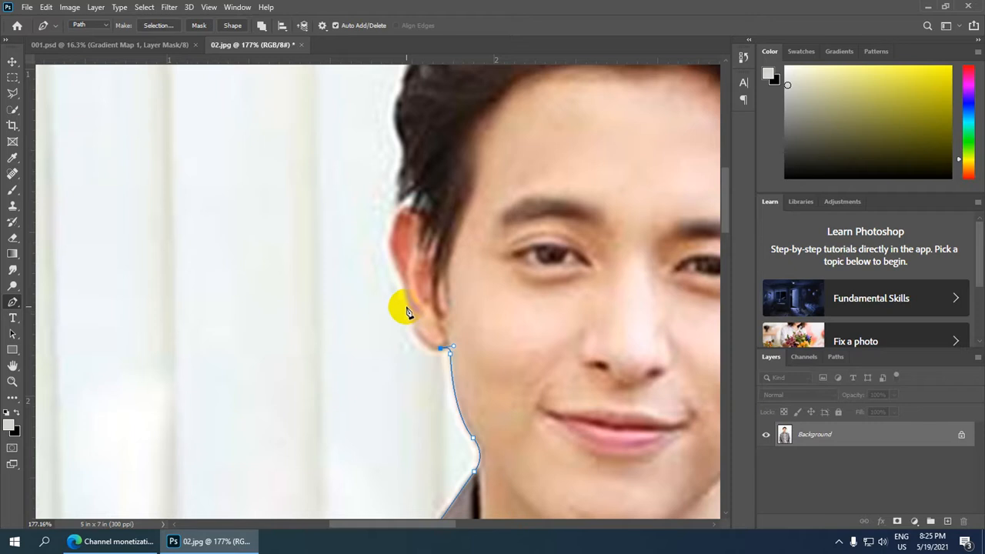
pyautogui.moveTo(408, 303); pyautogui.dragTo(402, 263)
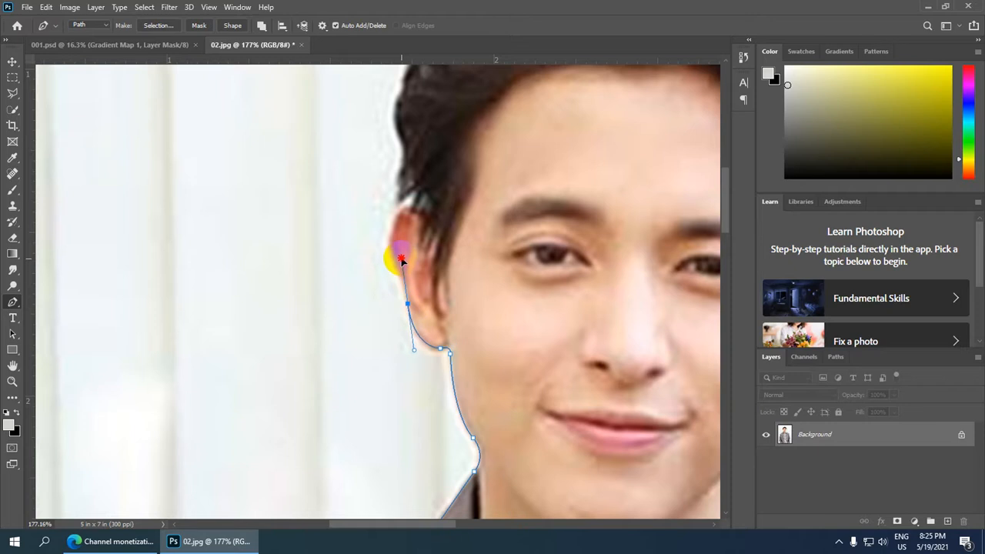
pyautogui.keyDown('alt'); pyautogui.click(408, 303); pyautogui.keyUp('alt')
pyautogui.click(389, 242)
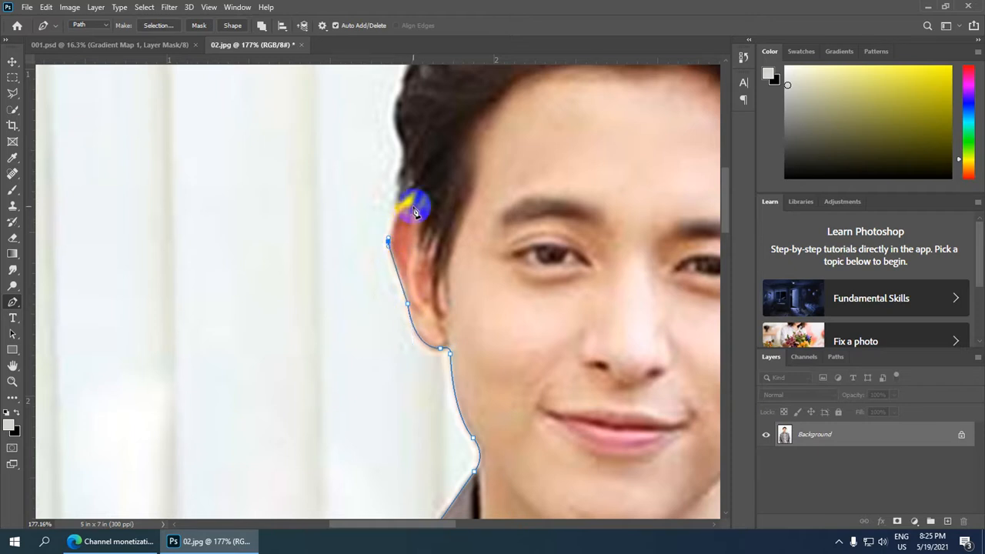
# Continue the pen path over the top of the left ear and up the outer edge of the side hair.
pyautogui.moveTo(413, 209); pyautogui.dragTo(435, 220)
pyautogui.moveTo(571, 149); pyautogui.dragTo(511, 335)
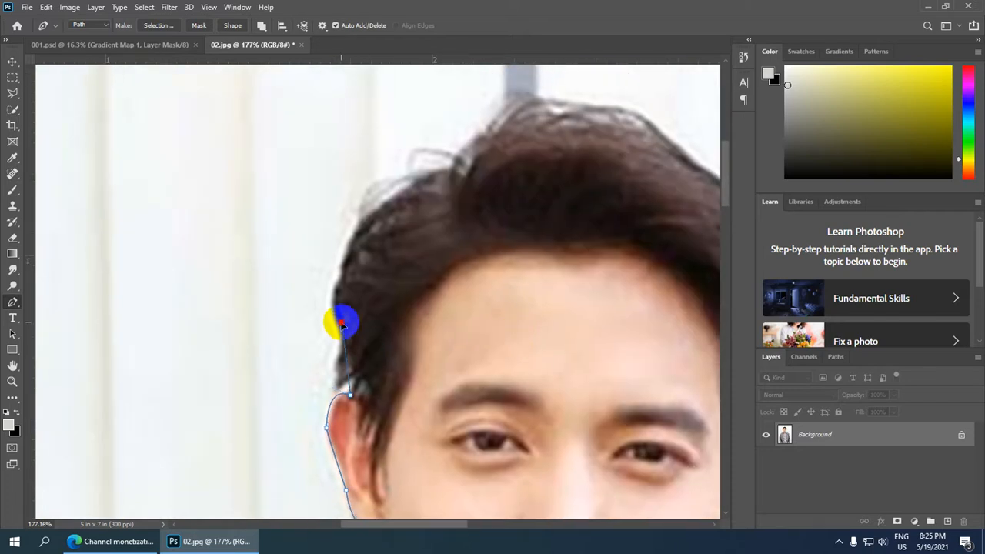
pyautogui.moveTo(333, 303); pyautogui.dragTo(344, 329)
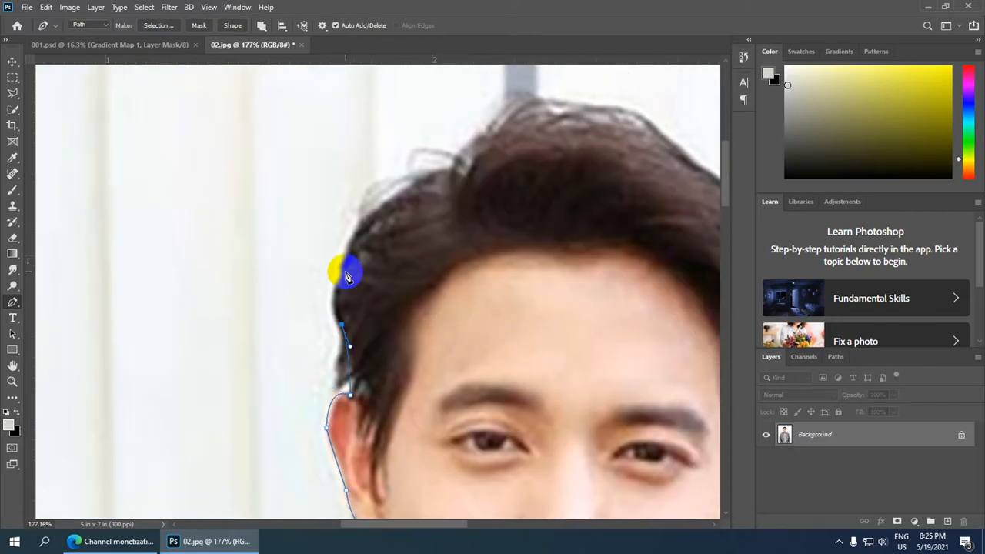
pyautogui.moveTo(356, 259)
pyautogui.mouseDown()
pyautogui.moveTo(389, 236)
pyautogui.moveTo(356, 254)
pyautogui.mouseUp()
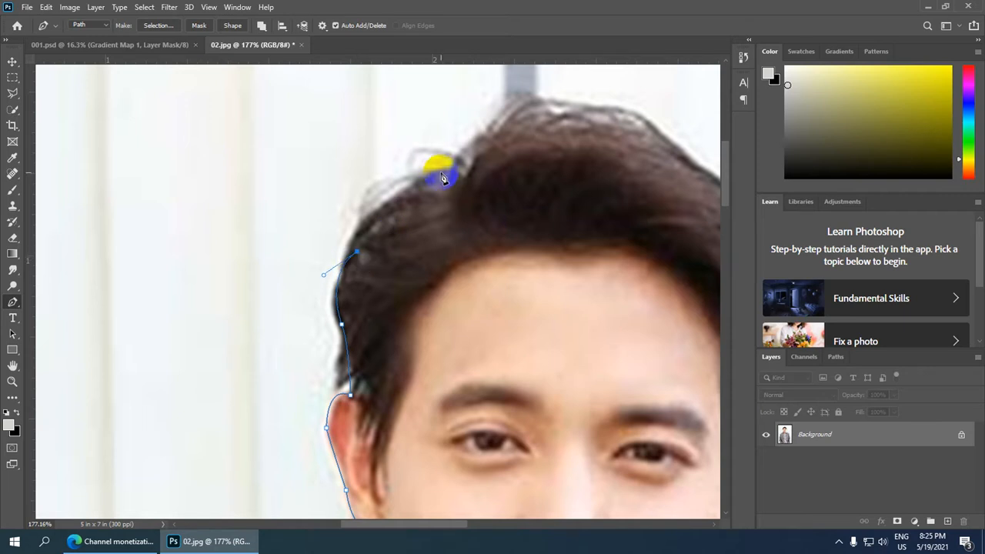
# Trace the pen path along the upper-left curve of the hair and past the notch where the crown begins.
pyautogui.moveTo(450, 168); pyautogui.dragTo(544, 140)
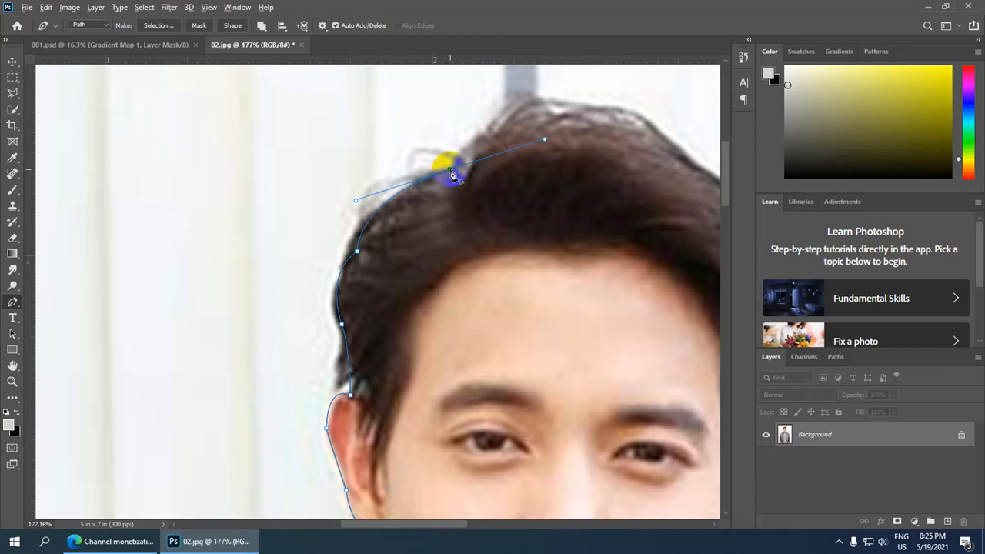
pyautogui.keyDown('alt'); pyautogui.click(450, 169); pyautogui.keyUp('alt')
pyautogui.moveTo(473, 145); pyautogui.dragTo(484, 126)
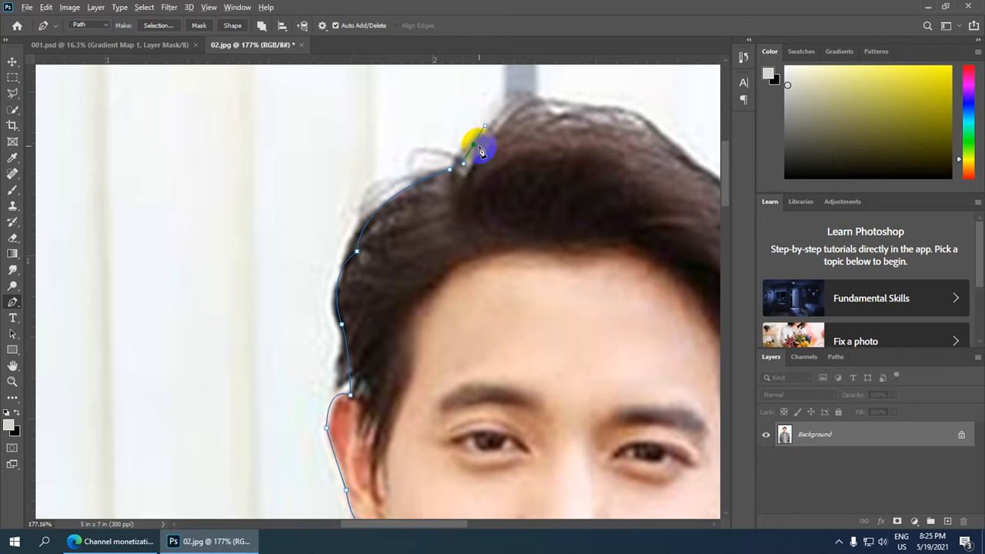
pyautogui.keyDown('alt'); pyautogui.click(473, 144); pyautogui.keyUp('alt')
# Curve the pen path over the crown of the hair onto its right-hand slope, ending in a corner point.
pyautogui.moveTo(645, 192); pyautogui.dragTo(369, 254)
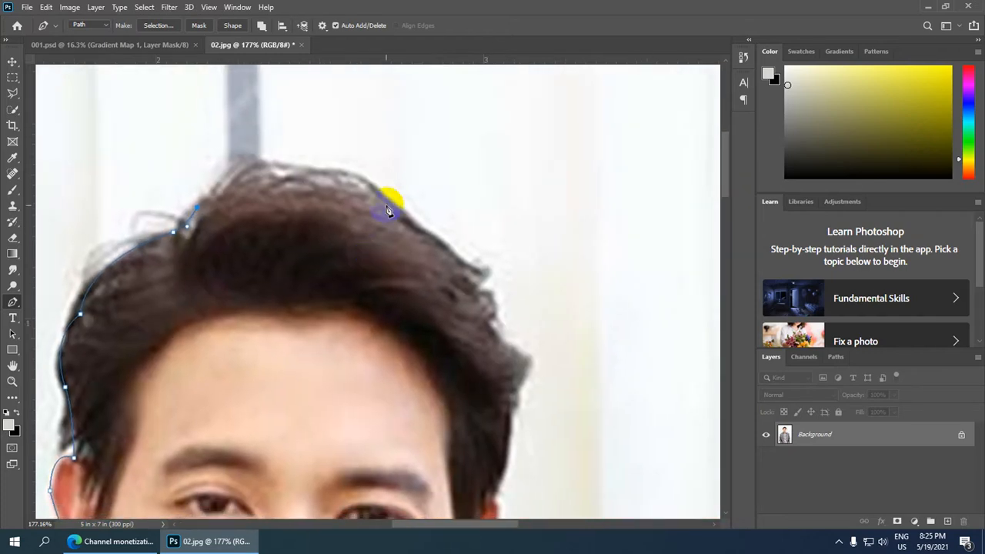
pyautogui.moveTo(398, 210); pyautogui.dragTo(498, 291)
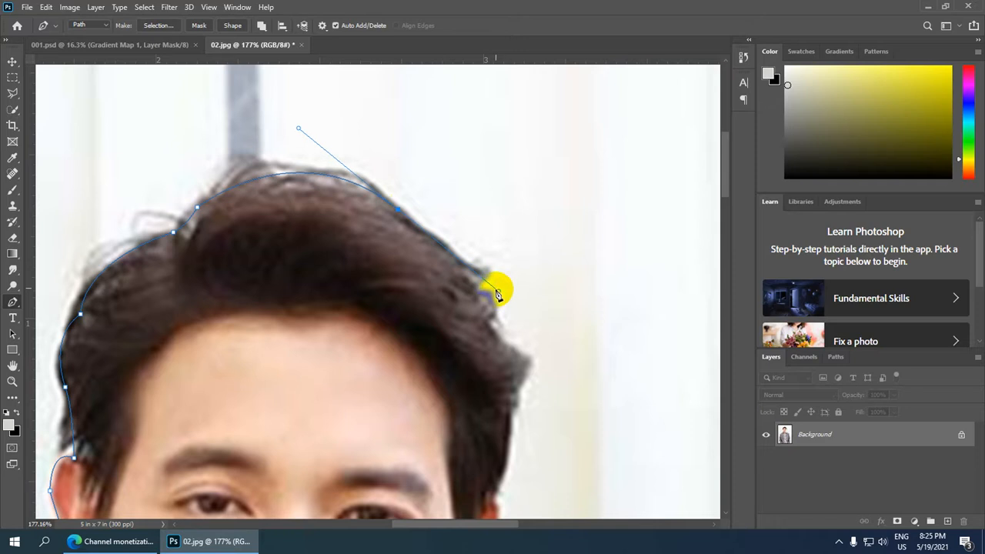
pyautogui.press('super')
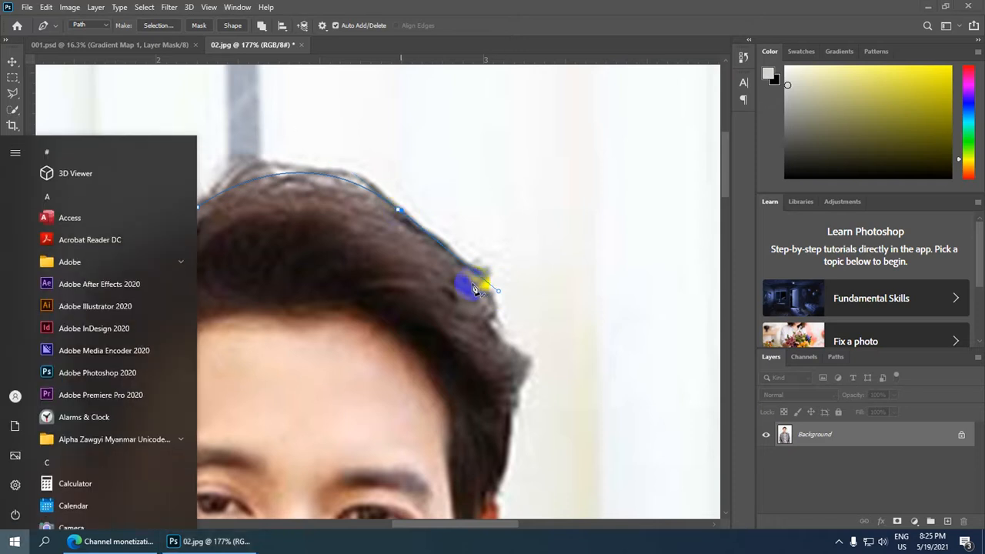
pyautogui.press('super')
pyautogui.hotkey('ctrl', 'z')
pyautogui.click(398, 209)
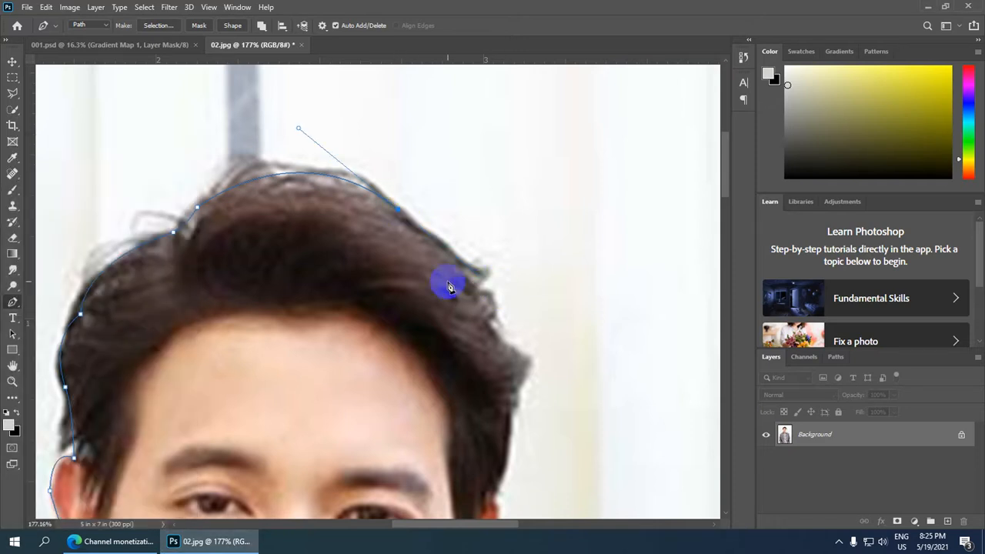
# Trace the pen path down the right side of the hair to the top of the right ear.
pyautogui.moveTo(488, 328); pyautogui.dragTo(504, 402)
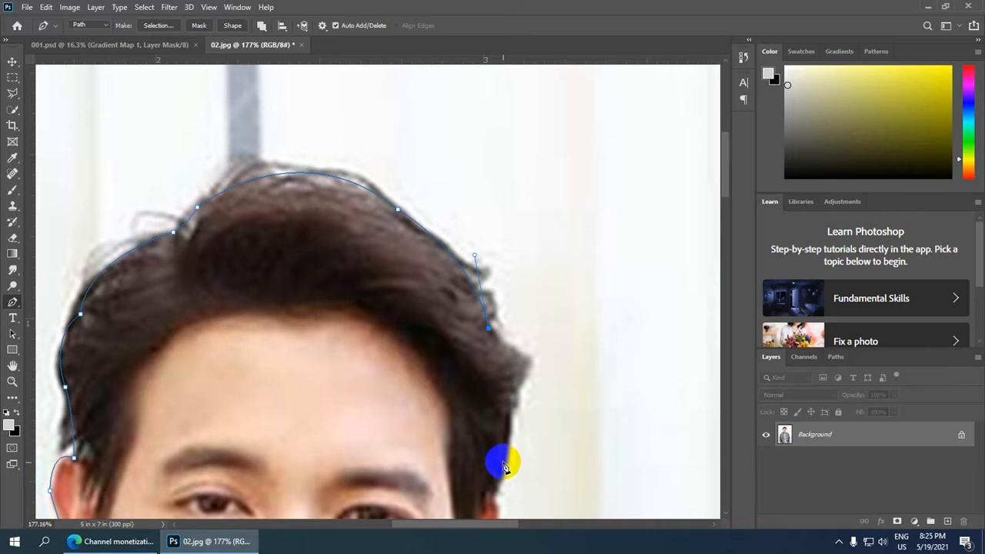
pyautogui.moveTo(497, 483); pyautogui.dragTo(466, 462)
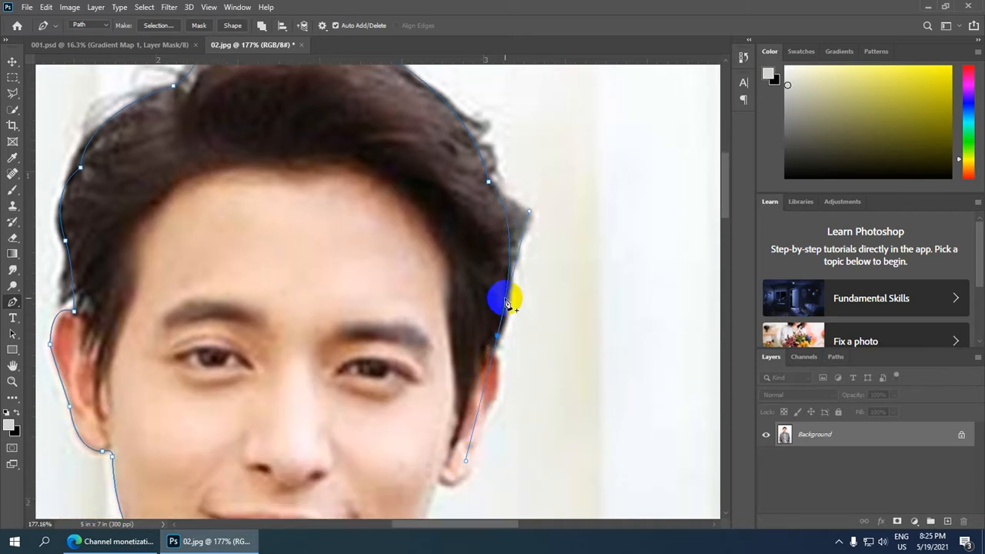
pyautogui.keyDown('alt'); pyautogui.click(497, 335); pyautogui.keyUp('alt')
pyautogui.click(494, 347)
# Trace the pen path down the outer edge of the right ear and around its earlobe to the cheek.
pyautogui.moveTo(429, 358); pyautogui.dragTo(430, 220)
pyautogui.moveTo(484, 298); pyautogui.dragTo(441, 376)
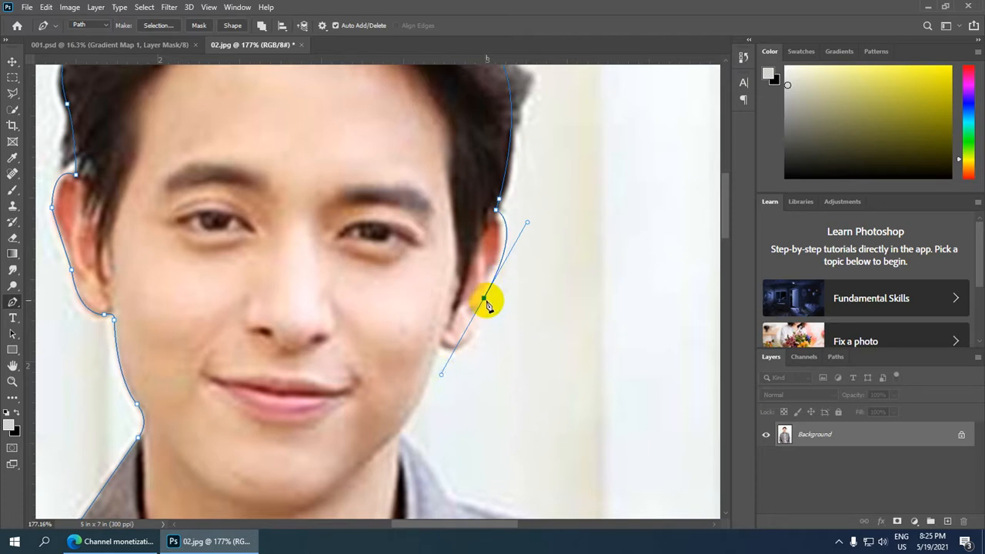
pyautogui.hotkey('ctrl', 'alt', 'z')
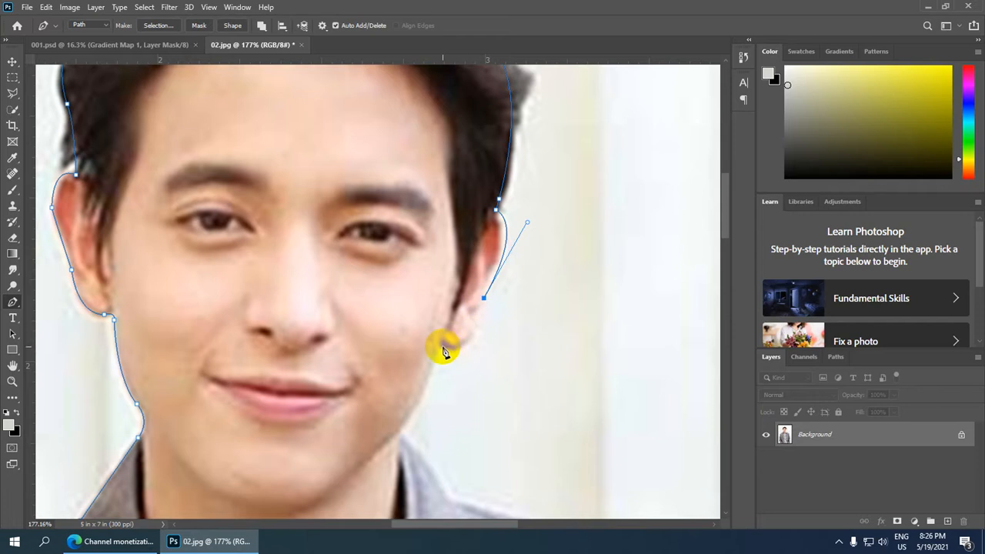
pyautogui.moveTo(443, 347); pyautogui.dragTo(414, 335)
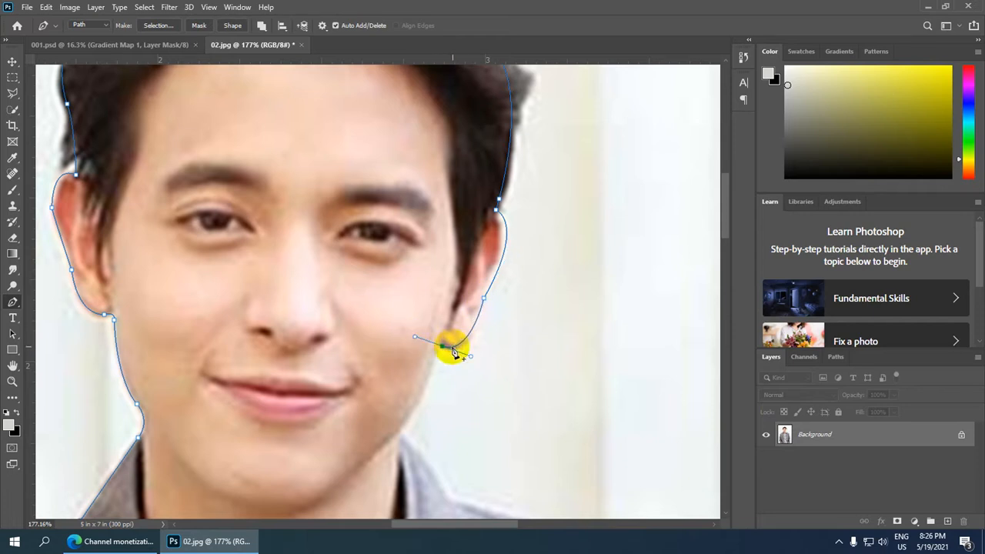
pyautogui.keyDown('alt'); pyautogui.click(444, 347); pyautogui.keyUp('alt')
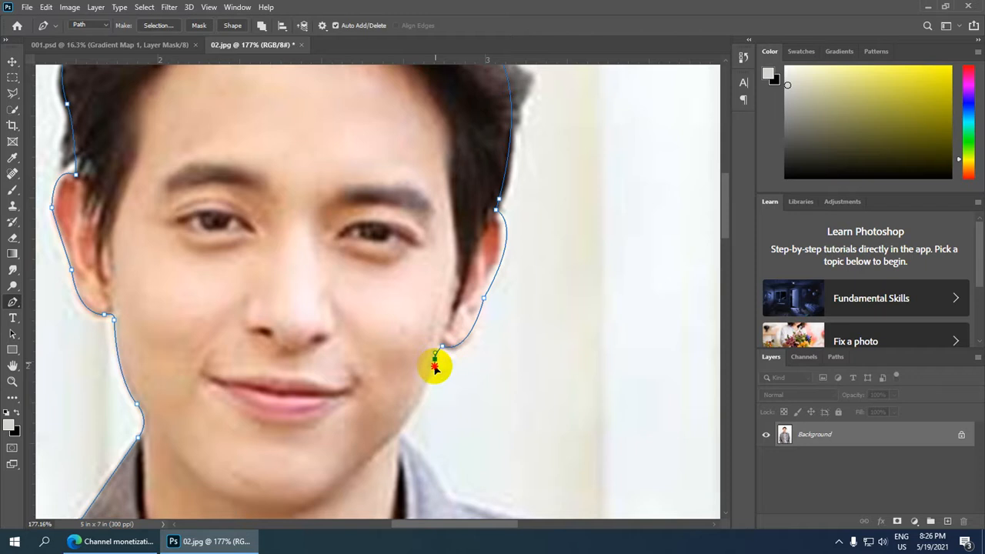
# Extend the pen path from the right earlobe down the jawline to the tip of the jacket collar.
pyautogui.moveTo(346, 340); pyautogui.dragTo(398, 197)
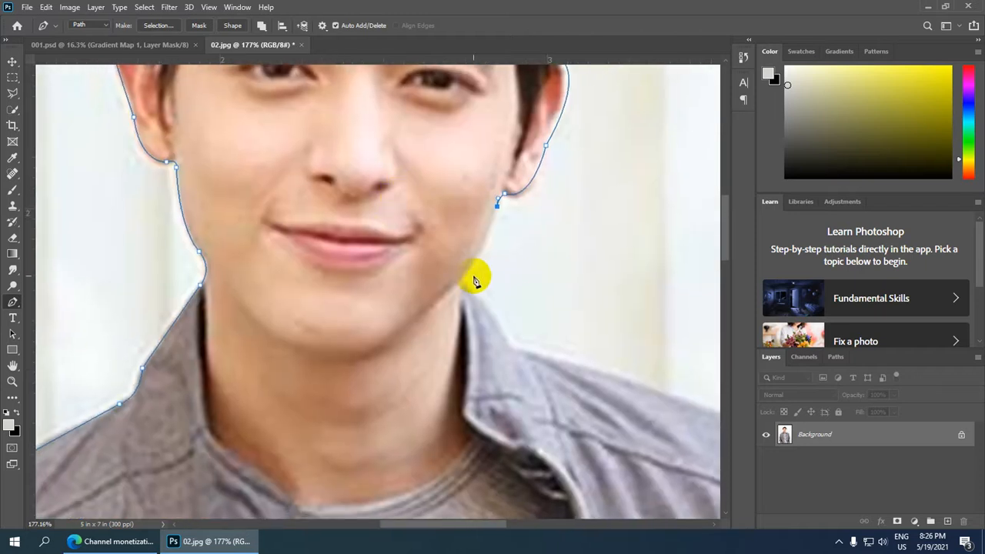
pyautogui.moveTo(466, 276); pyautogui.dragTo(457, 276)
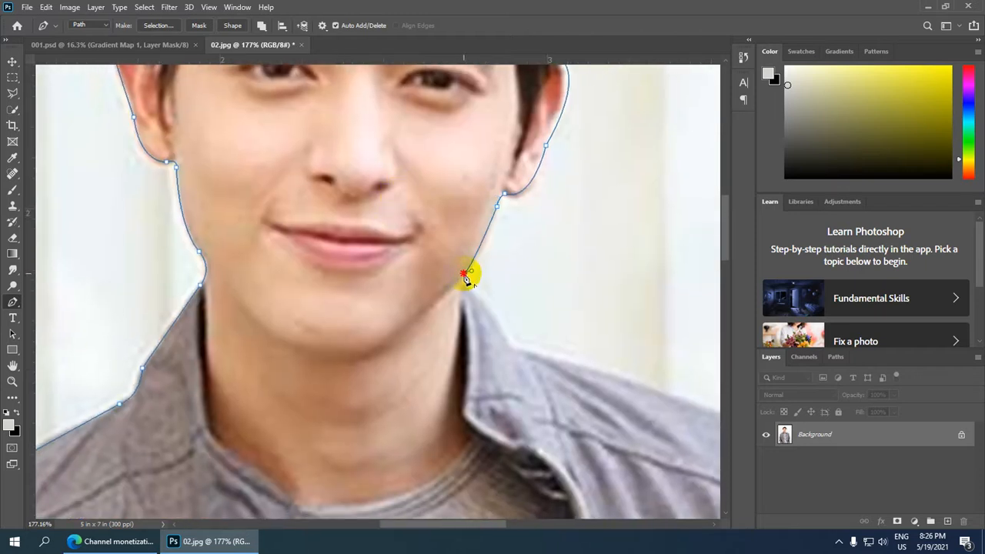
pyautogui.moveTo(468, 341); pyautogui.dragTo(380, 193)
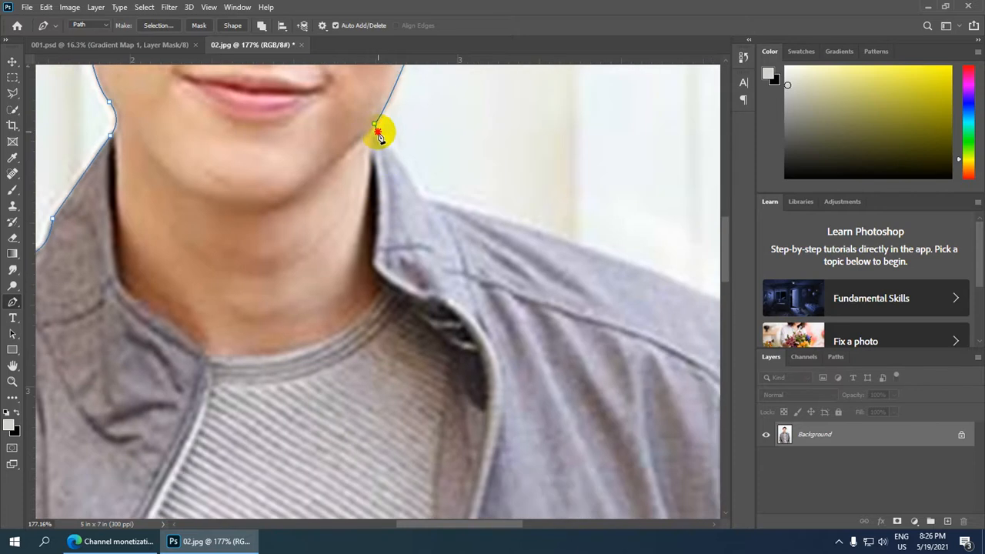
pyautogui.moveTo(377, 133); pyautogui.dragTo(380, 135)
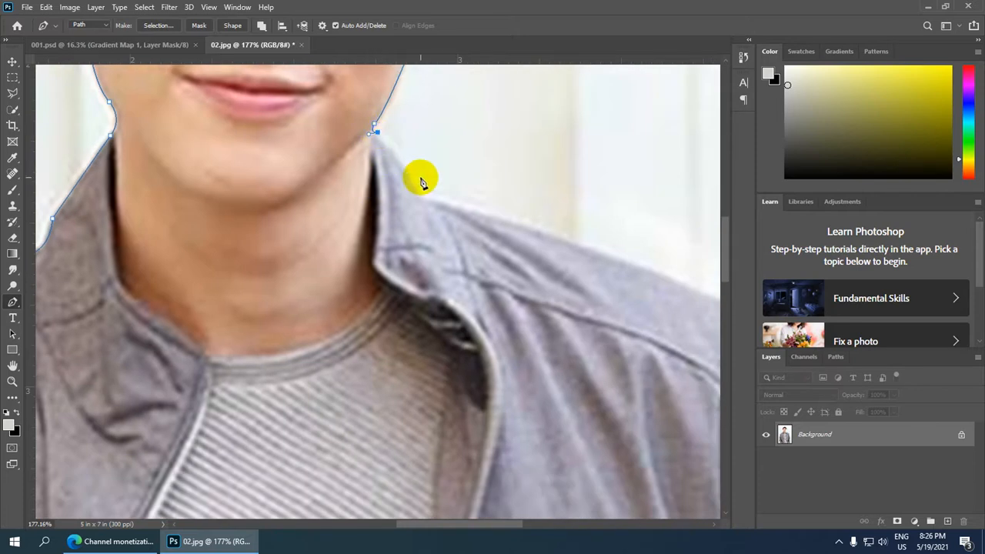
# Trace the pen path down the collar edge and along the right shoulder slope to the shoulder corner.
pyautogui.moveTo(419, 186); pyautogui.dragTo(422, 194)
pyautogui.moveTo(545, 296); pyautogui.dragTo(431, 236)
pyautogui.moveTo(319, 139); pyautogui.dragTo(319, 144)
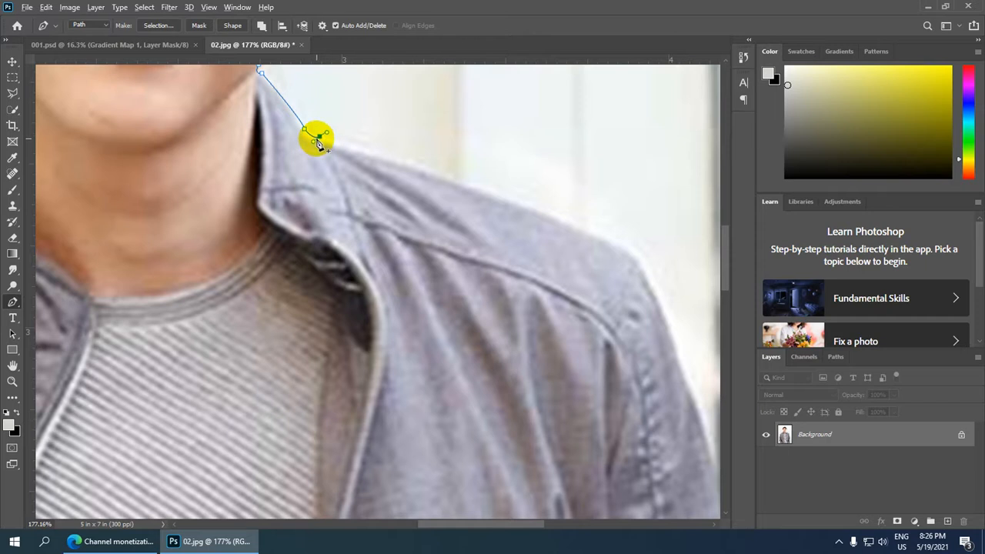
pyautogui.click(500, 202)
pyautogui.hscroll(3, 477, 255)
pyautogui.scroll(-2, 477, 255)
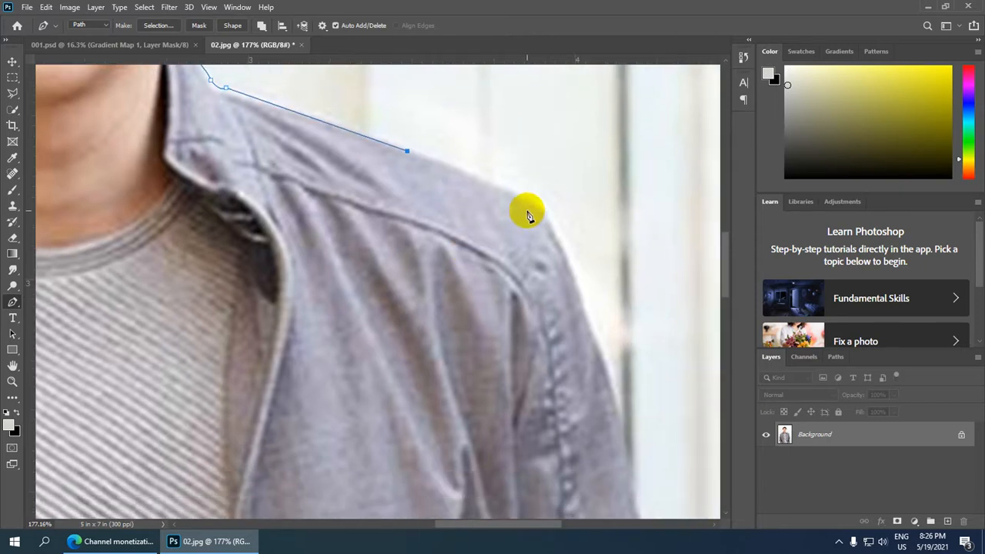
pyautogui.moveTo(548, 223); pyautogui.dragTo(549, 248)
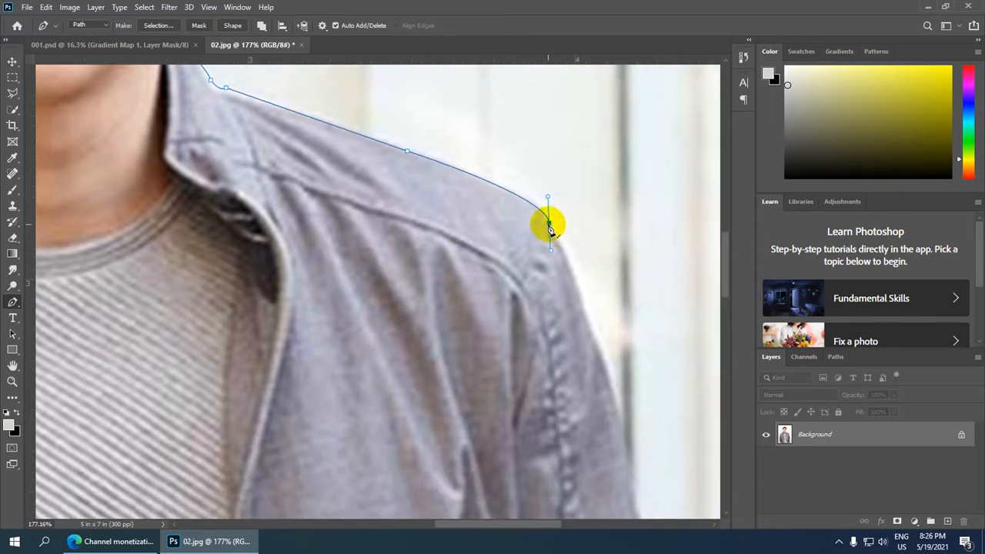
# Extend the pen path from the right shoulder corner down the outer edge of the upper sleeve.
pyautogui.scroll(-4, 531, 281)
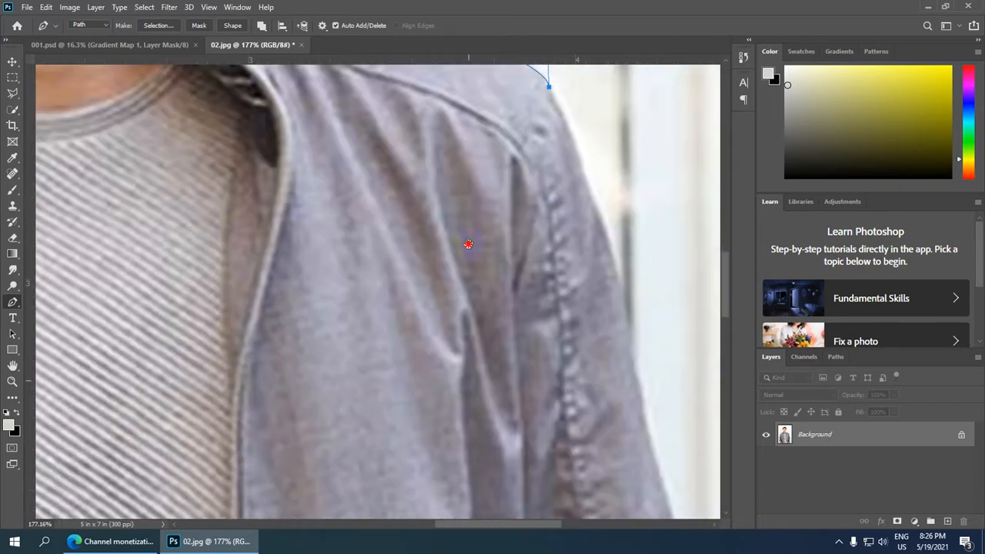
pyautogui.click(603, 218)
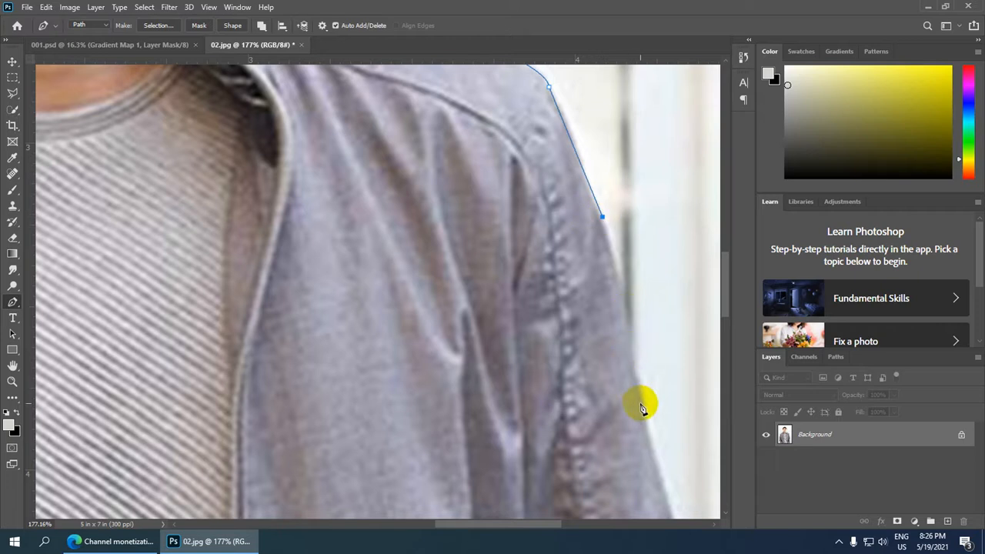
pyautogui.moveTo(567, 395); pyautogui.dragTo(526, 198)
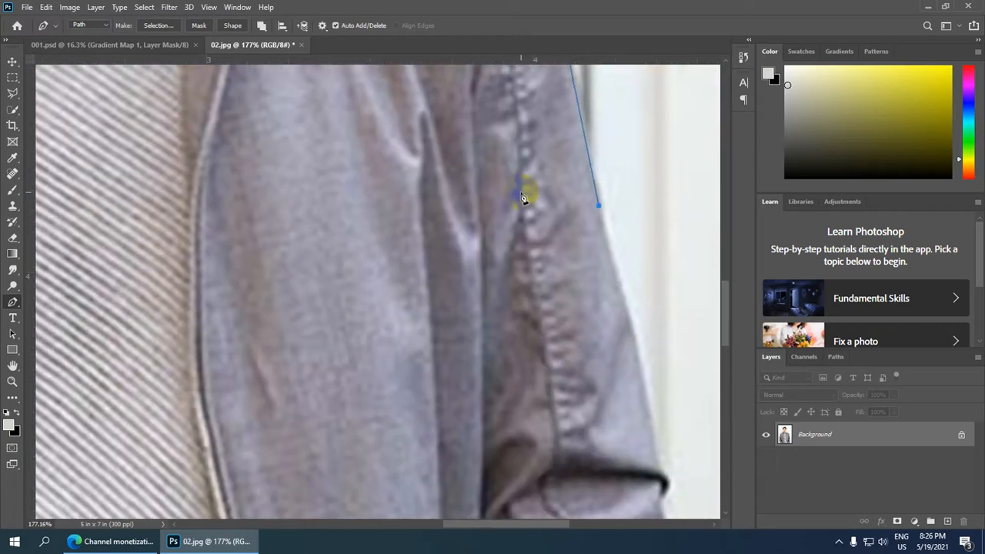
pyautogui.click(639, 367)
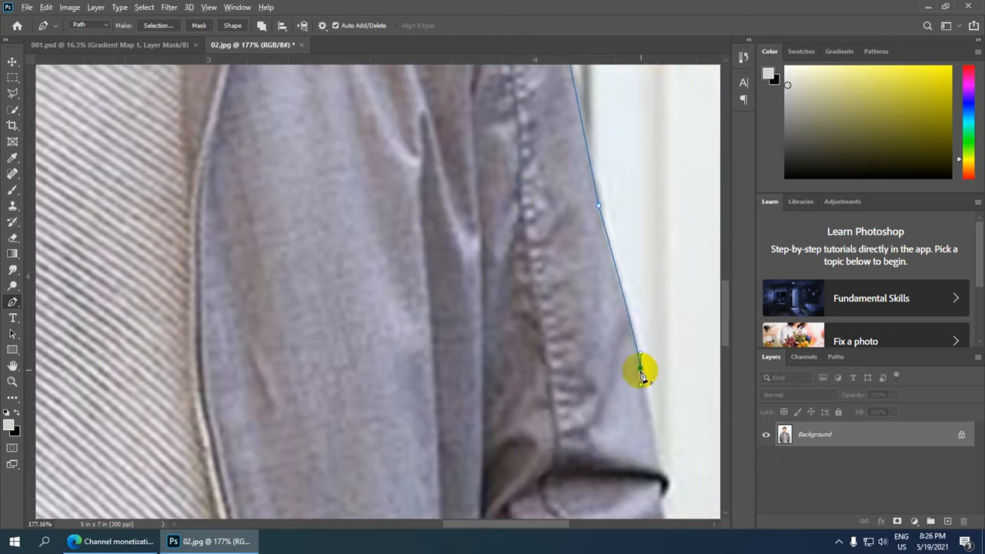
pyautogui.keyDown('alt'); pyautogui.click(643, 368); pyautogui.keyUp('alt')
pyautogui.moveTo(587, 372); pyautogui.dragTo(535, 135)
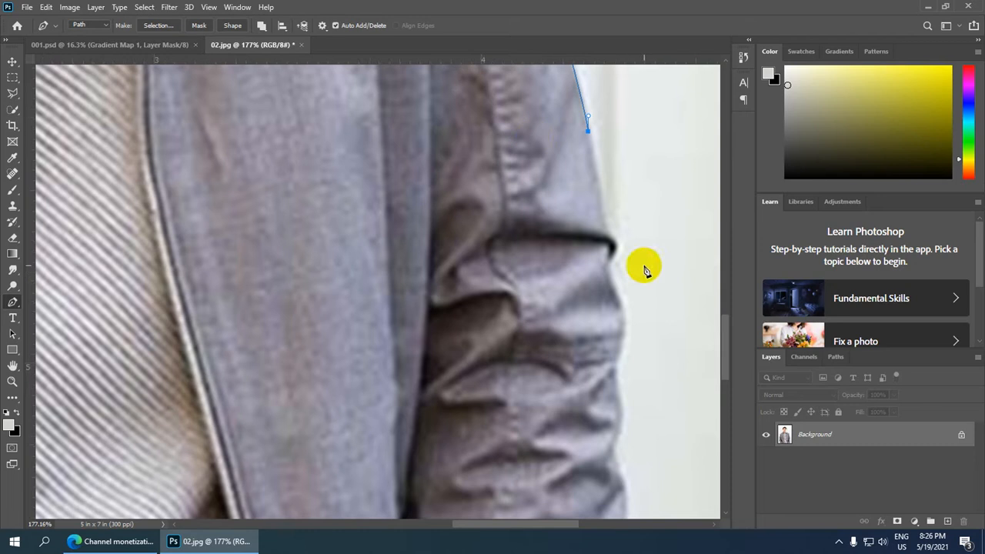
# Trace the pen path around the dark elbow fold and down the wrinkled middle part of the right sleeve.
pyautogui.click(615, 245)
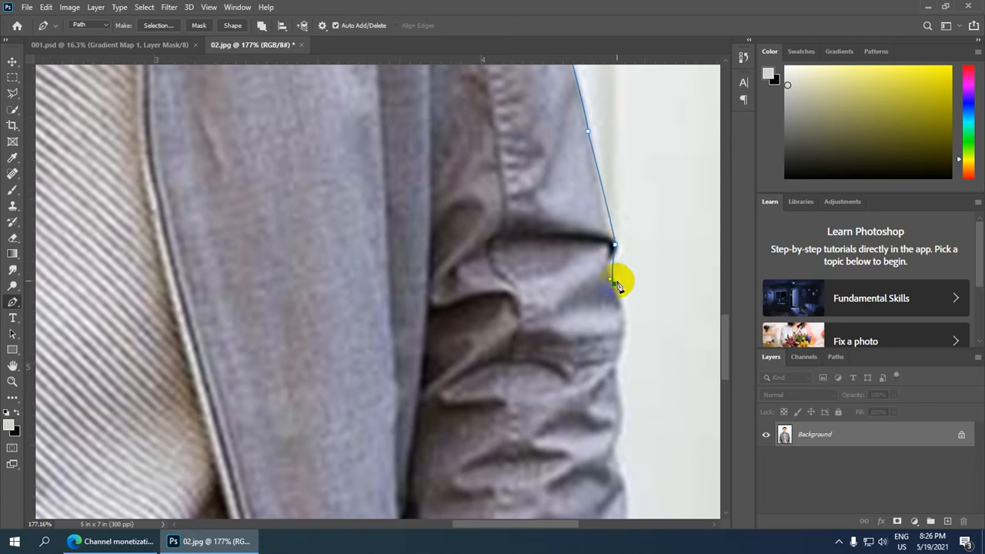
pyautogui.moveTo(536, 402); pyautogui.dragTo(516, 192)
pyautogui.moveTo(597, 152); pyautogui.dragTo(586, 177)
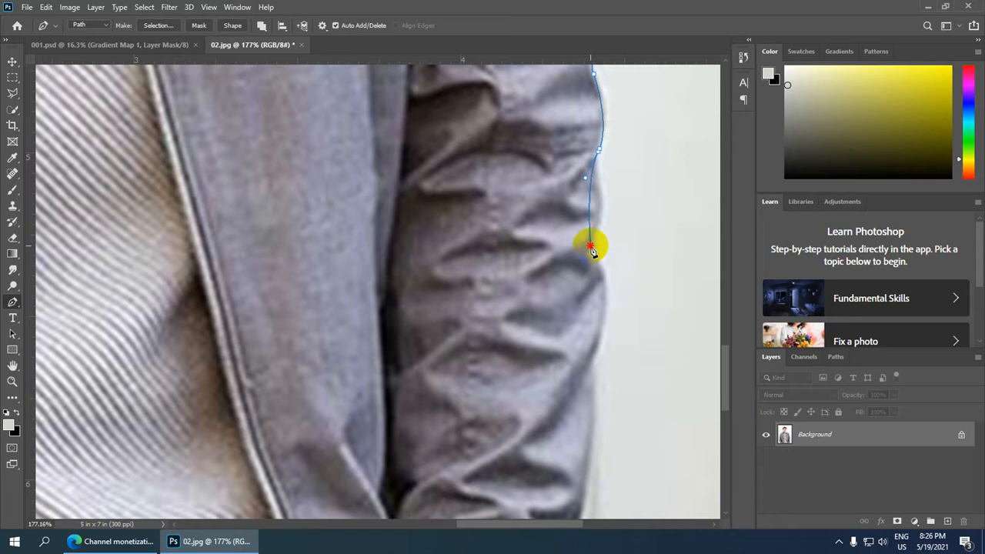
pyautogui.moveTo(590, 245); pyautogui.dragTo(578, 266)
pyautogui.hotkey('ctrl', 'z')
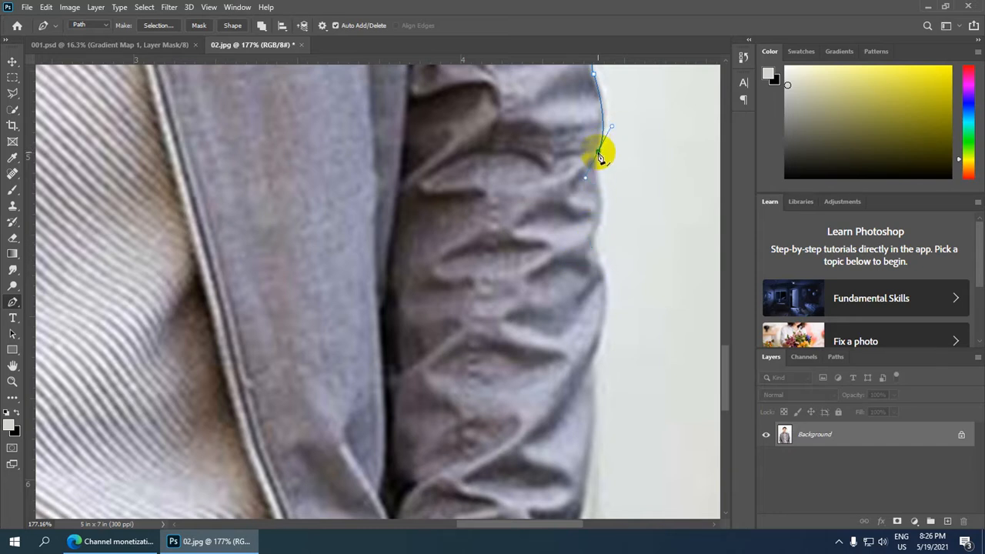
pyautogui.keyDown('alt'); pyautogui.click(598, 151); pyautogui.keyUp('alt')
pyautogui.moveTo(598, 248)
pyautogui.mouseDown()
pyautogui.moveTo(590, 260)
pyautogui.moveTo(597, 254)
pyautogui.mouseUp()
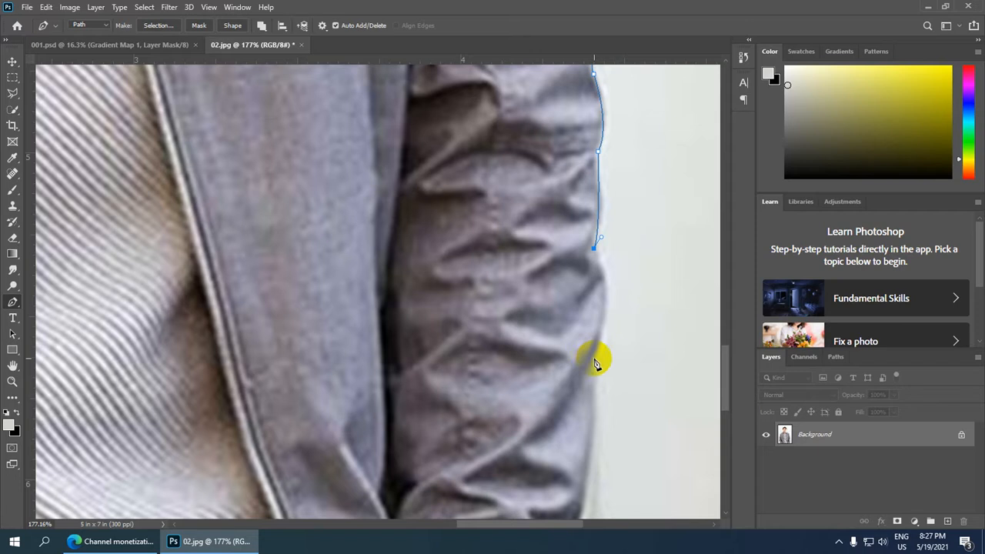
# Continue the pen path along the bulging outer edge of the right forearm sleeve toward the cuff.
pyautogui.moveTo(594, 359); pyautogui.dragTo(563, 411)
pyautogui.scroll(-5, 511, 330)
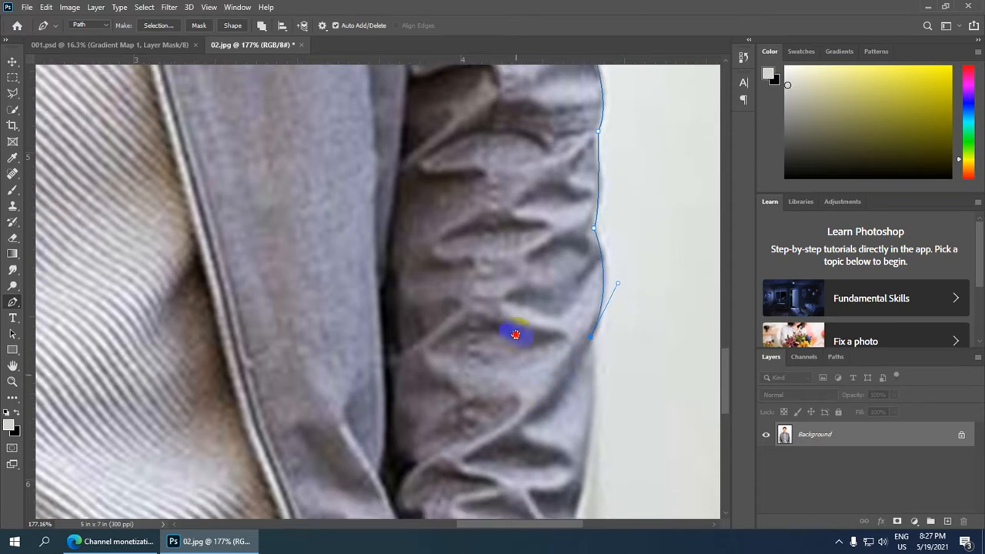
pyautogui.moveTo(577, 323); pyautogui.dragTo(560, 362)
pyautogui.scroll(-5, 579, 331)
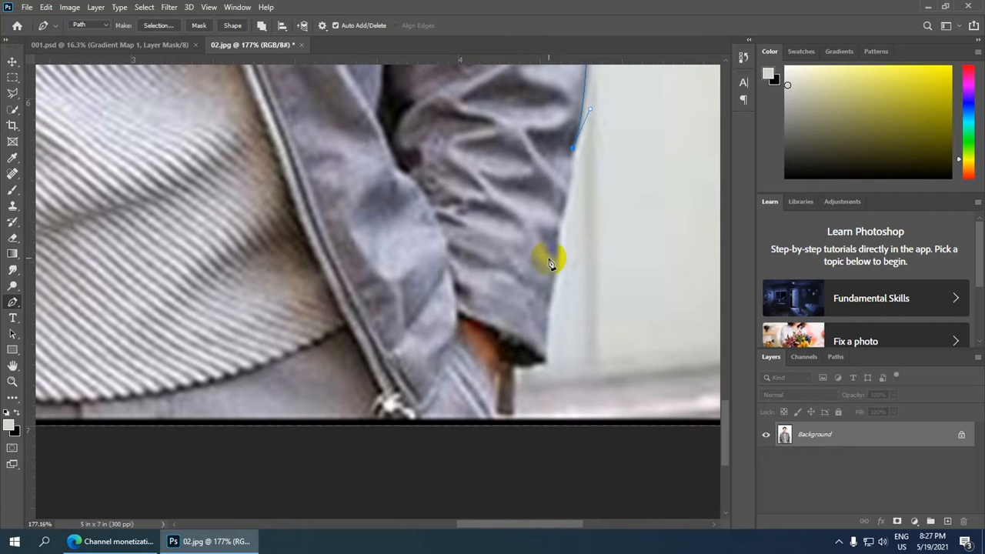
# Trace the pen path around the right sleeve cuff and past the wrist down to the photo's bottom edge.
pyautogui.moveTo(547, 301); pyautogui.dragTo(543, 365)
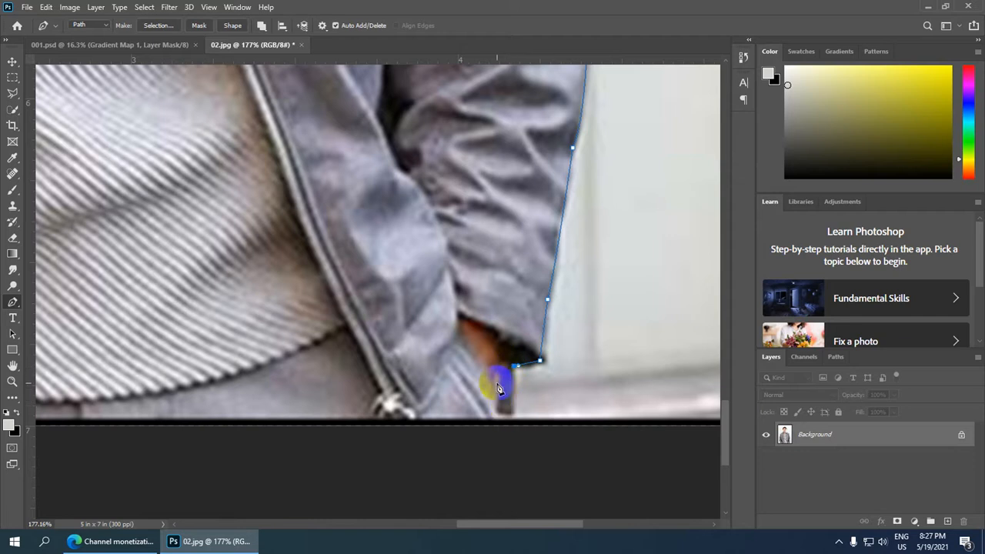
pyautogui.moveTo(496, 391); pyautogui.dragTo(500, 418)
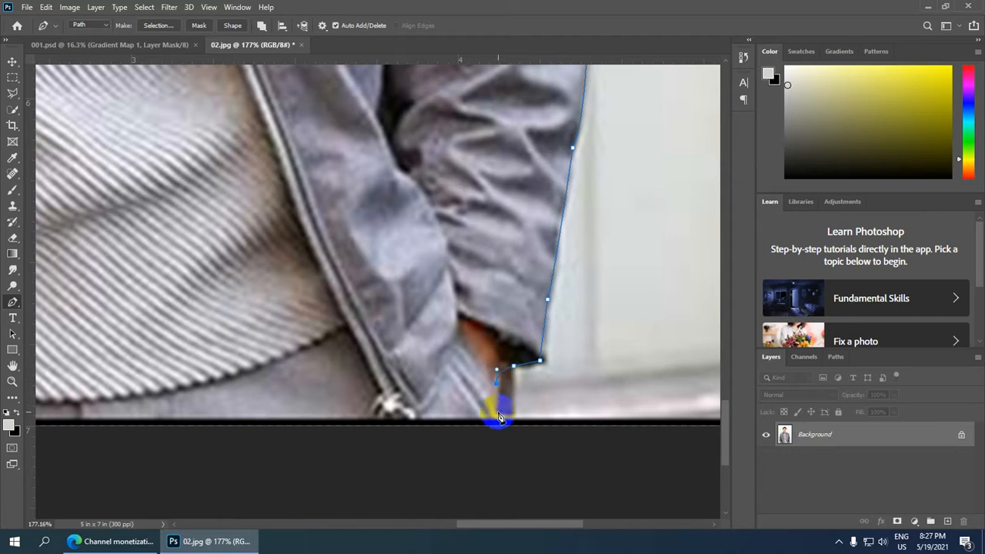
pyautogui.scroll(-6, 498, 421)
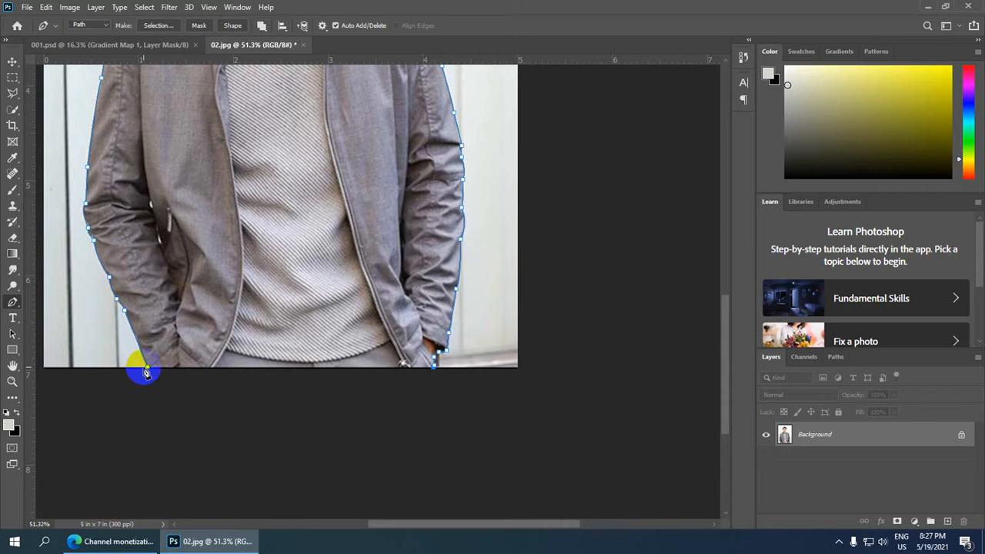
# Convert the man's outline path into a new anti-aliased selection with a feather radius of 1 pixel.
pyautogui.scroll(-3, 249, 274)
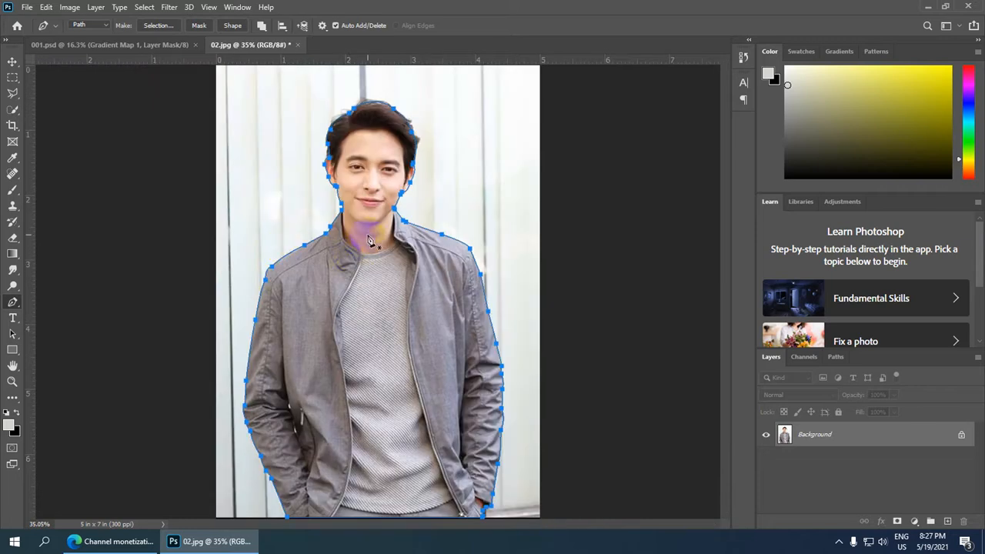
pyautogui.rightClick(368, 240)
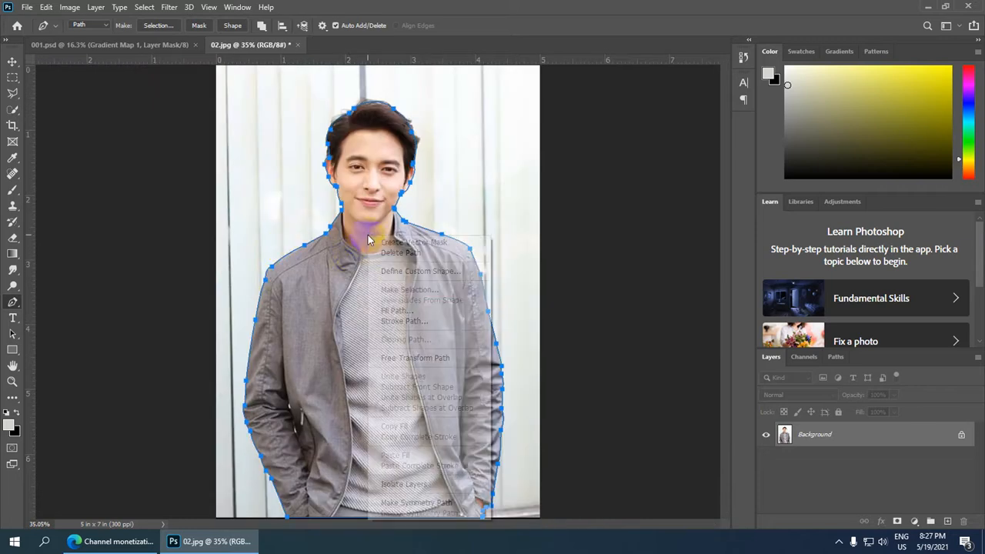
pyautogui.click(433, 289)
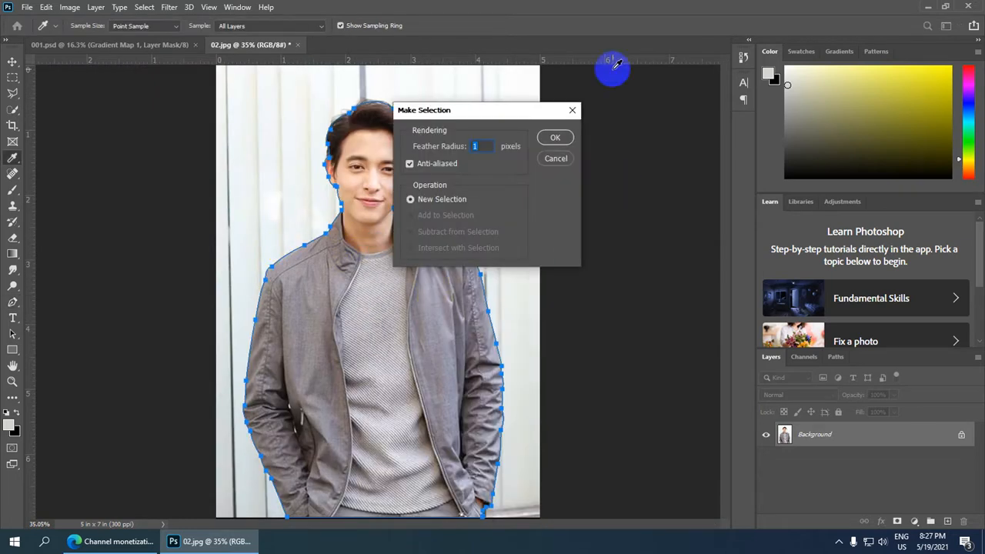
pyautogui.click(554, 137)
# Copy the selected man to a new layer and hide the Background layer.
pyautogui.scroll(-3, 387, 234)
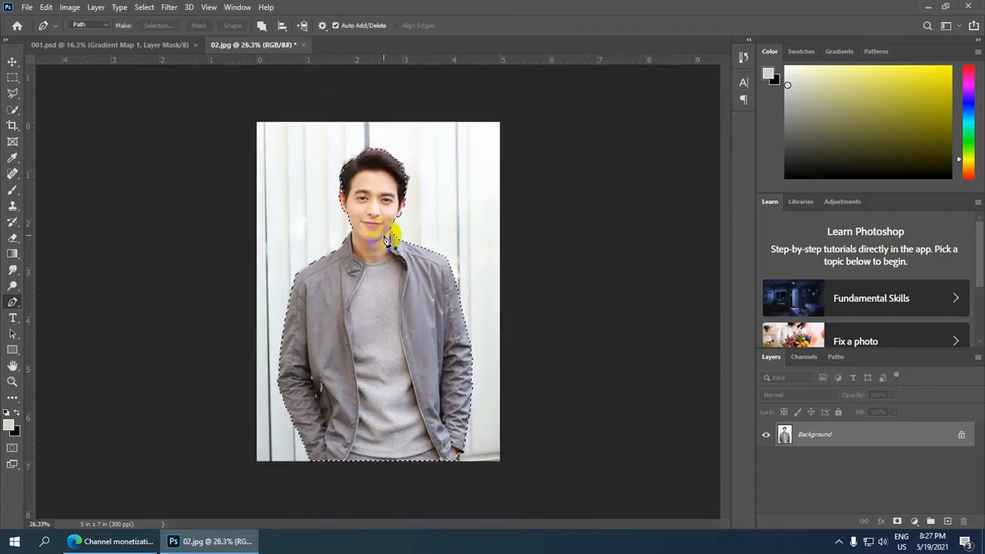
pyautogui.hotkey('ctrl', 'j')
pyautogui.scroll(-1, 396, 235)
pyautogui.scroll(-1, 396, 235)
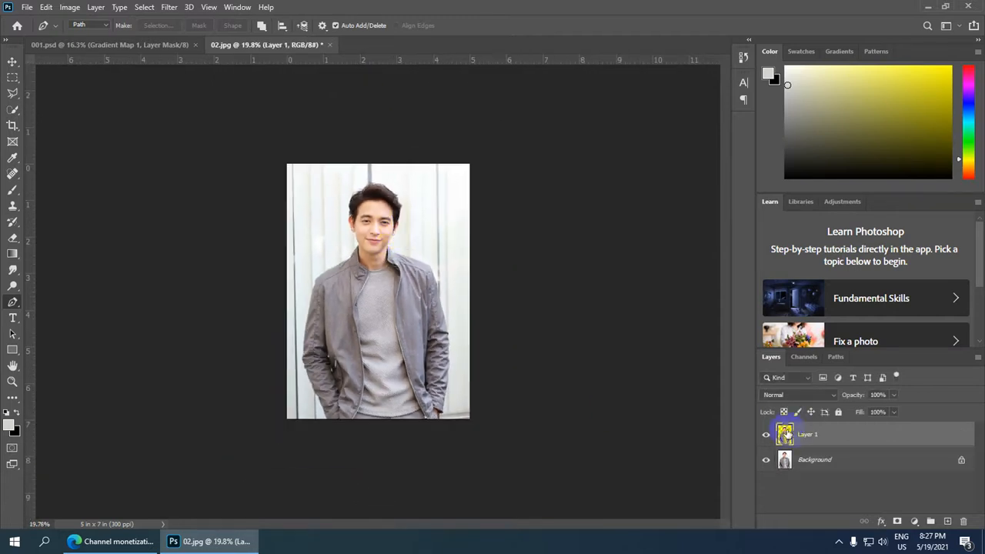
pyautogui.click(766, 460)
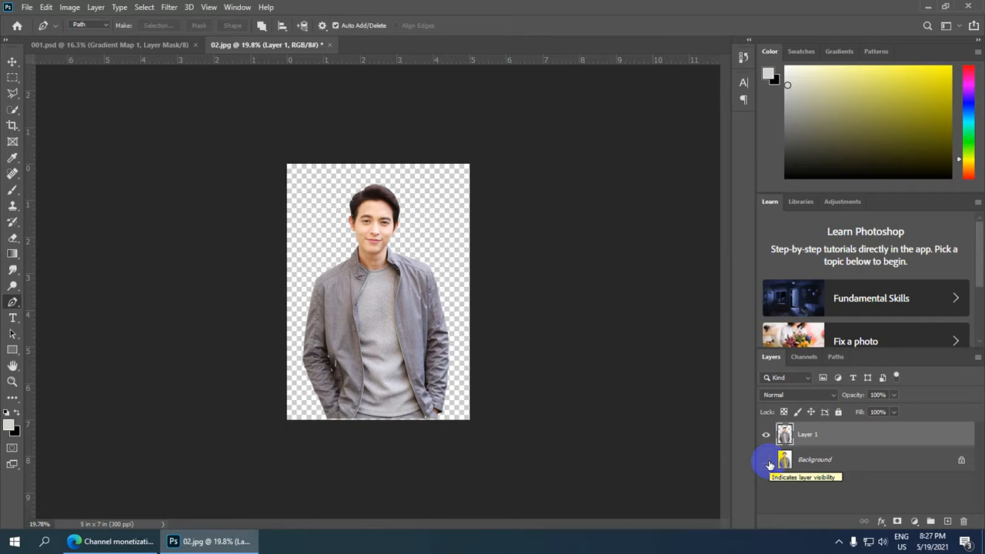
# Trace a small closed pen path around the upper white gap between the left sleeve and the jacket body.
pyautogui.scroll(12, 360, 336)
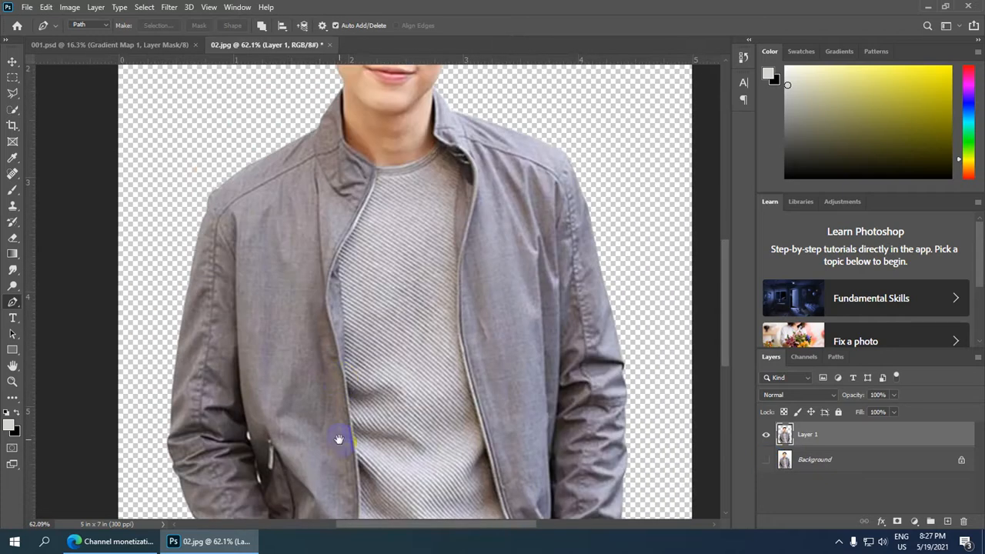
pyautogui.scroll(7, 338, 440)
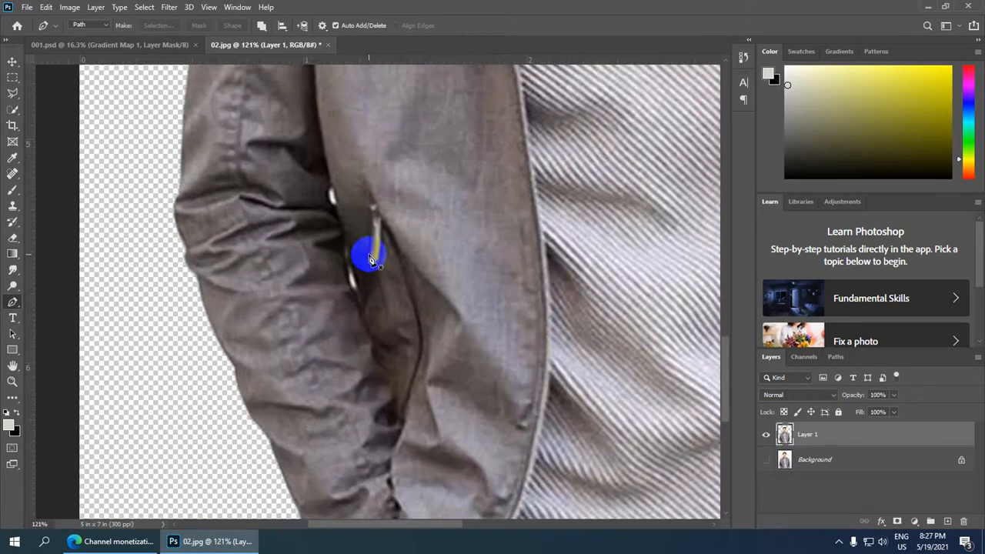
pyautogui.scroll(3, 367, 253)
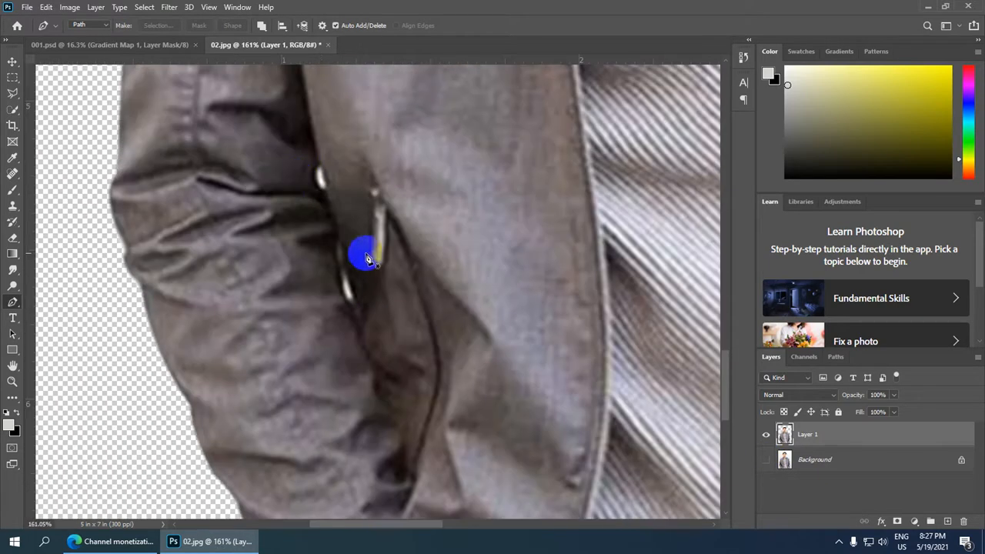
pyautogui.click(326, 193)
pyautogui.moveTo(318, 167); pyautogui.dragTo(325, 146)
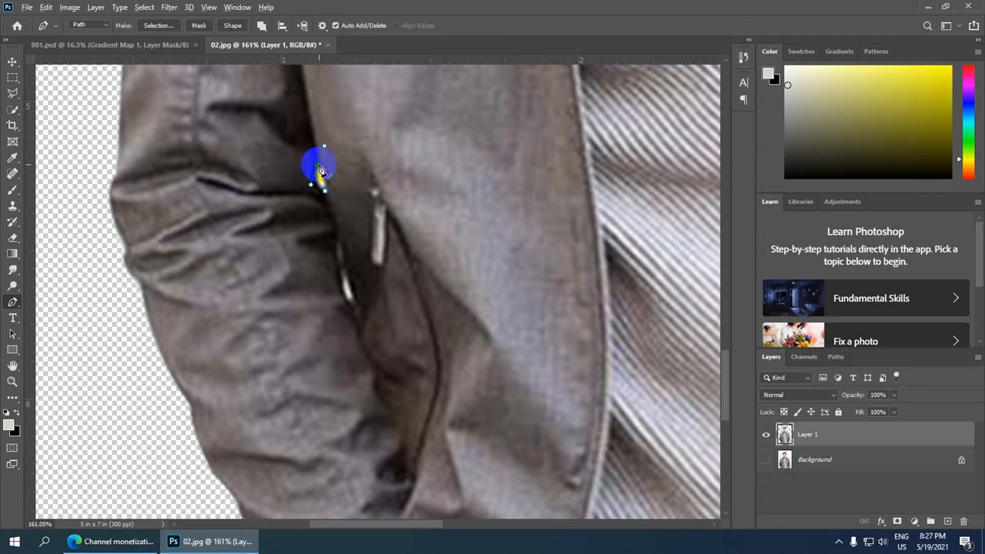
pyautogui.moveTo(326, 197); pyautogui.dragTo(320, 217)
# Convert the small gap path beside the left sleeve into a new anti-aliased selection with a 1-pixel feather radius.
pyautogui.scroll(-2, 330, 223)
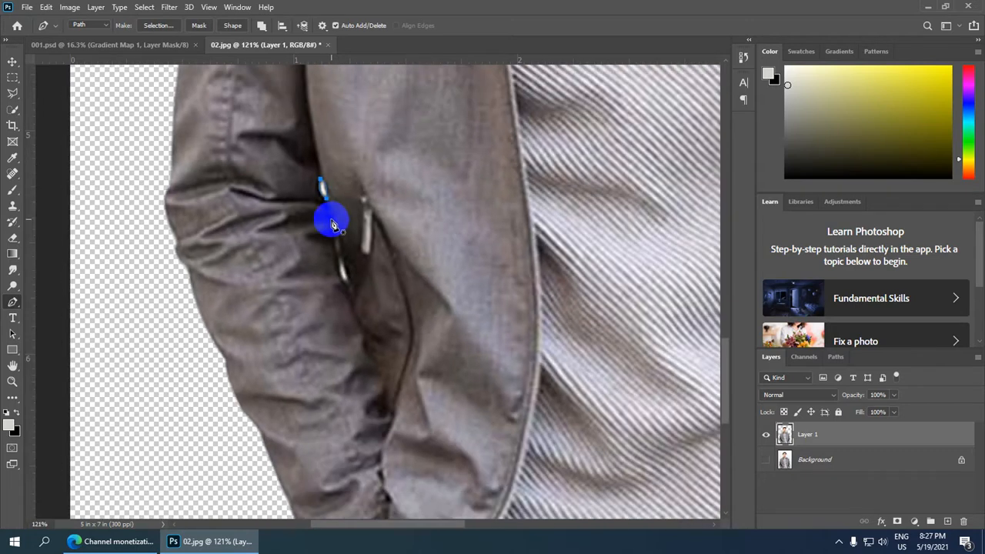
pyautogui.rightClick(339, 218)
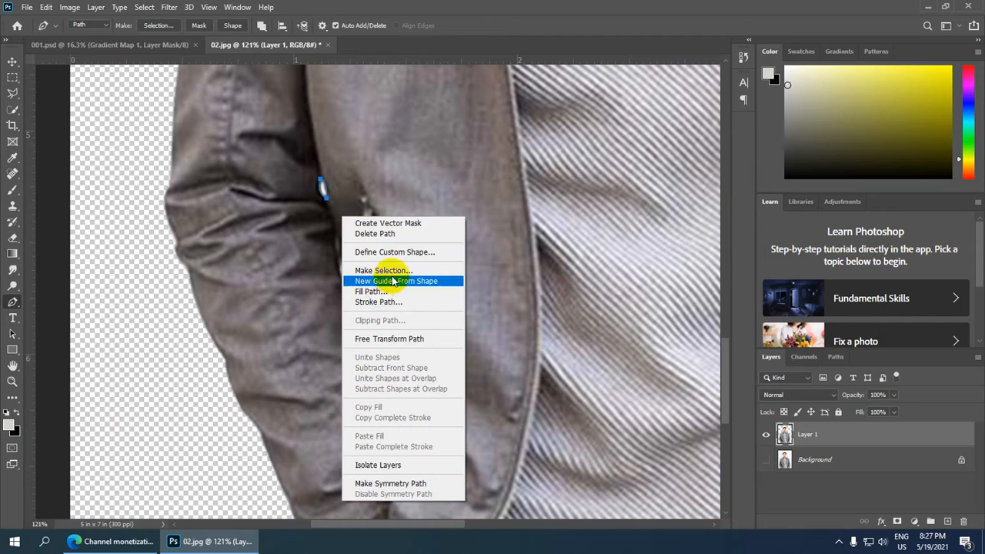
pyautogui.click(389, 273)
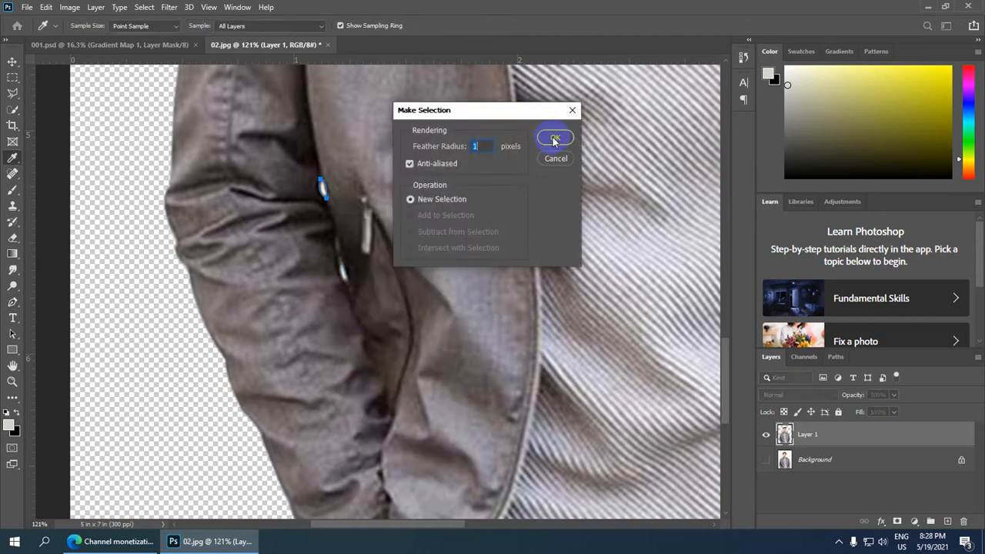
pyautogui.click(554, 140)
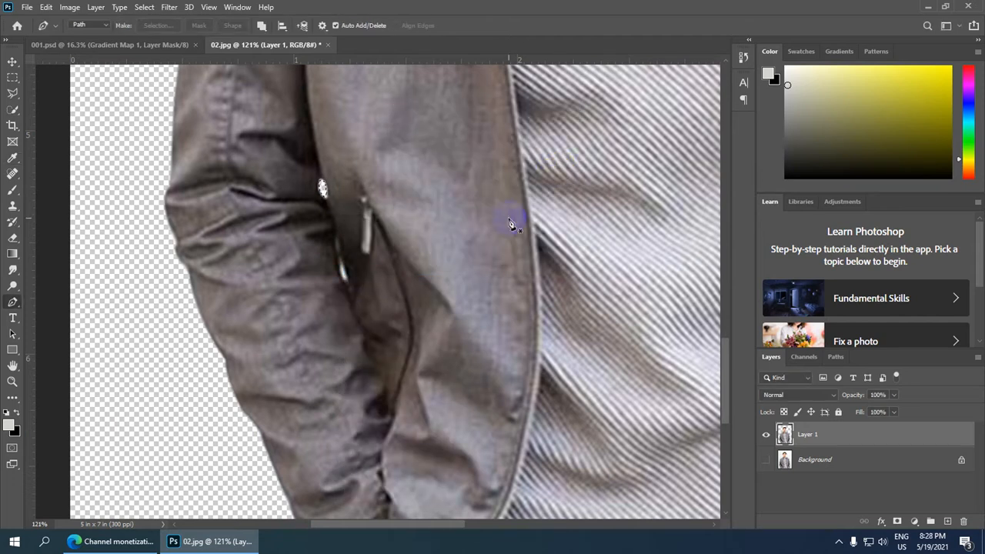
pyautogui.scroll(-10, 323, 192)
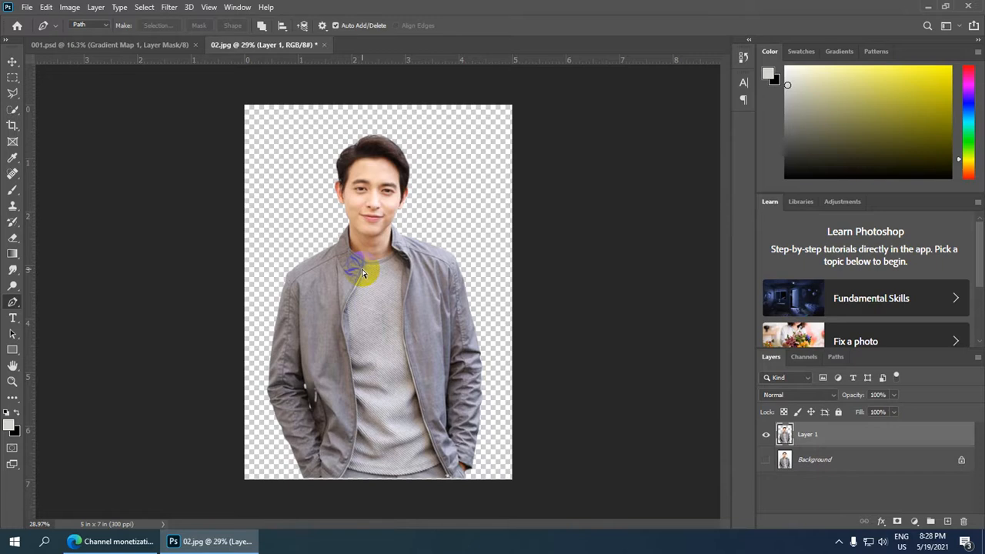
pyautogui.hotkey('ctrl', '0')
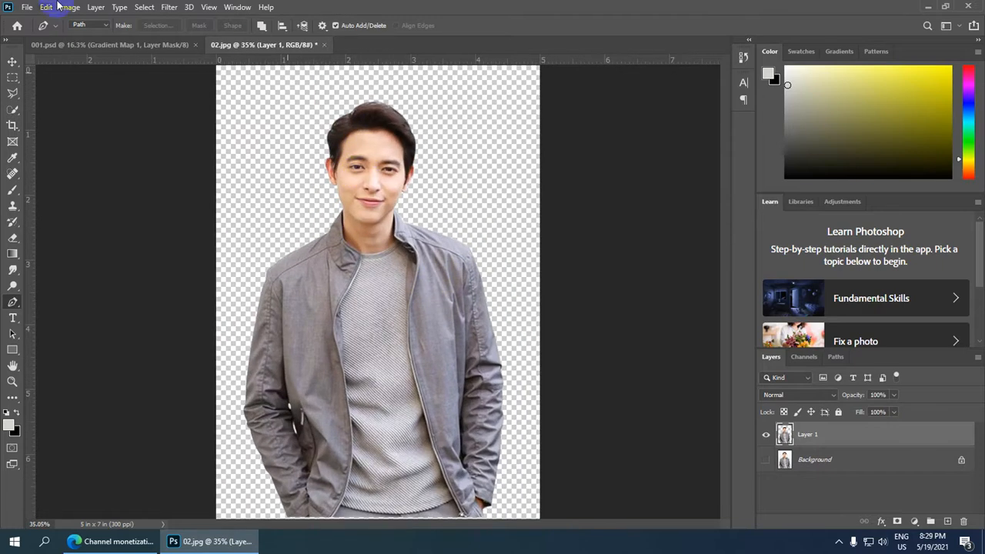
# Create a new white RGB document sized 10 × 10 pixels at 300 pixels/inch, with the unit switched to inches.
pyautogui.click(27, 7)
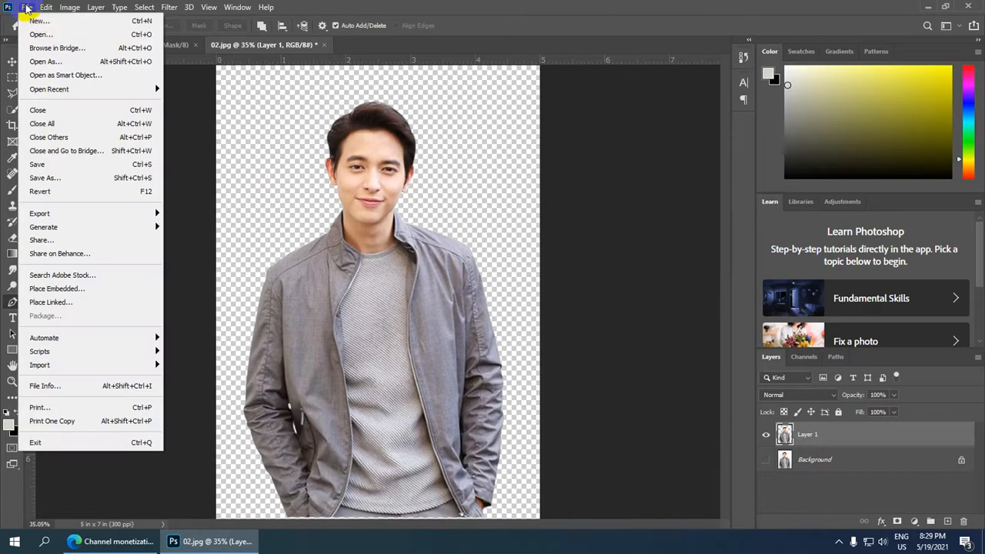
pyautogui.click(37, 22)
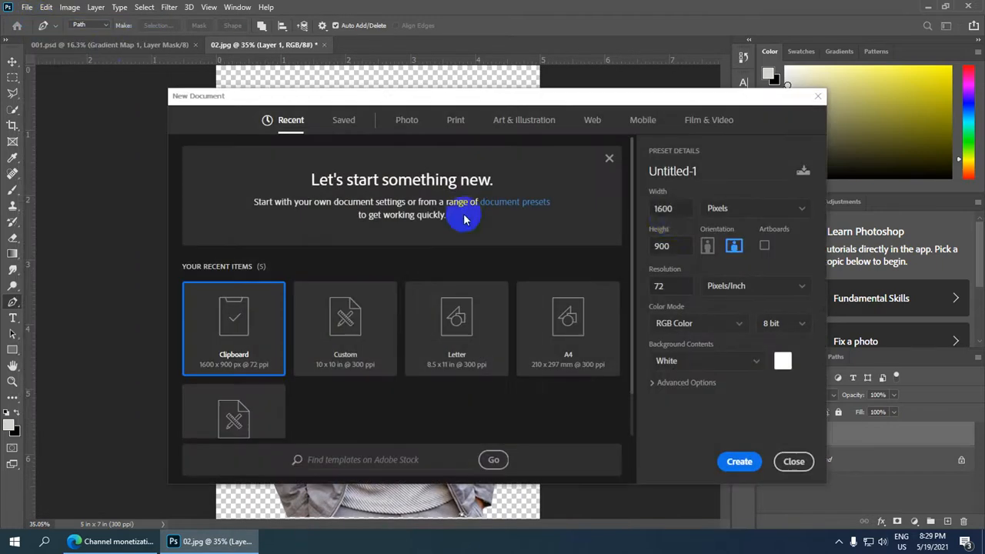
pyautogui.doubleClick(686, 209)
pyautogui.write('10')
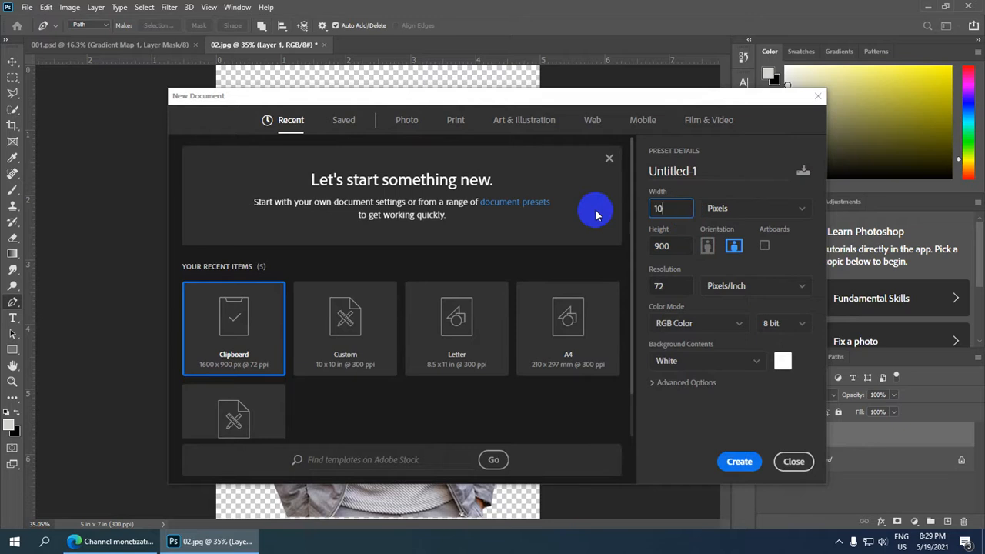
pyautogui.press('Tab')
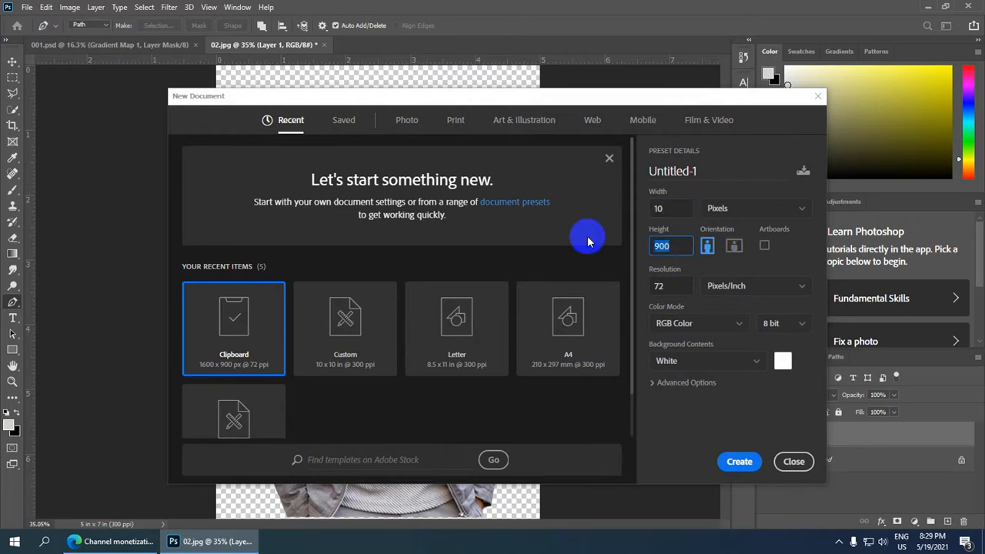
pyautogui.click(681, 288)
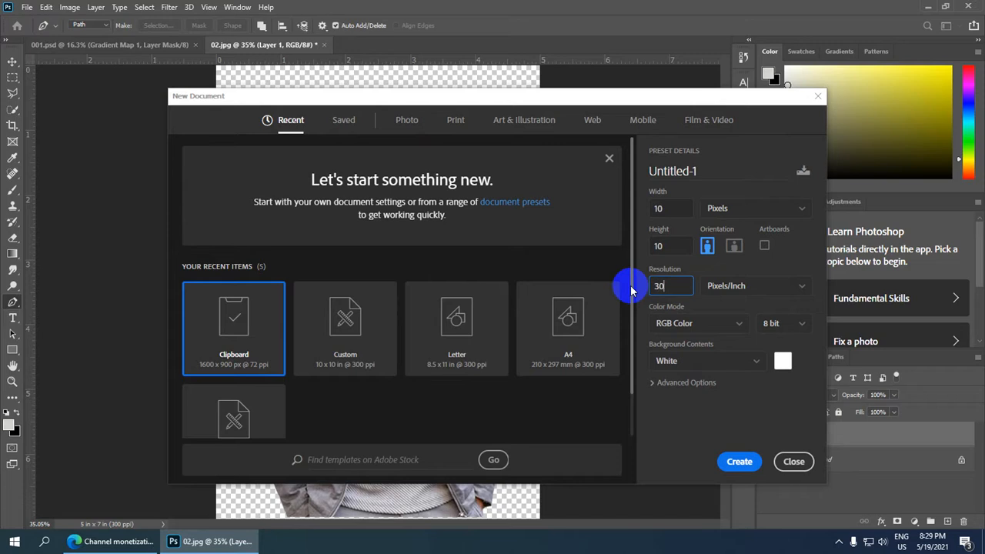
pyautogui.click(802, 209)
pyautogui.click(778, 250)
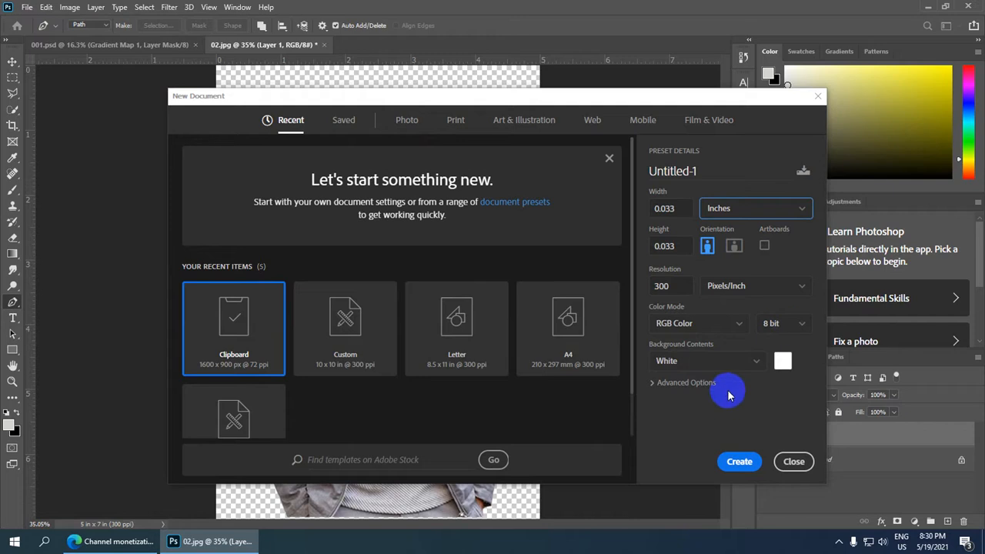
pyautogui.click(740, 463)
pyautogui.scroll(-1, 443, 400)
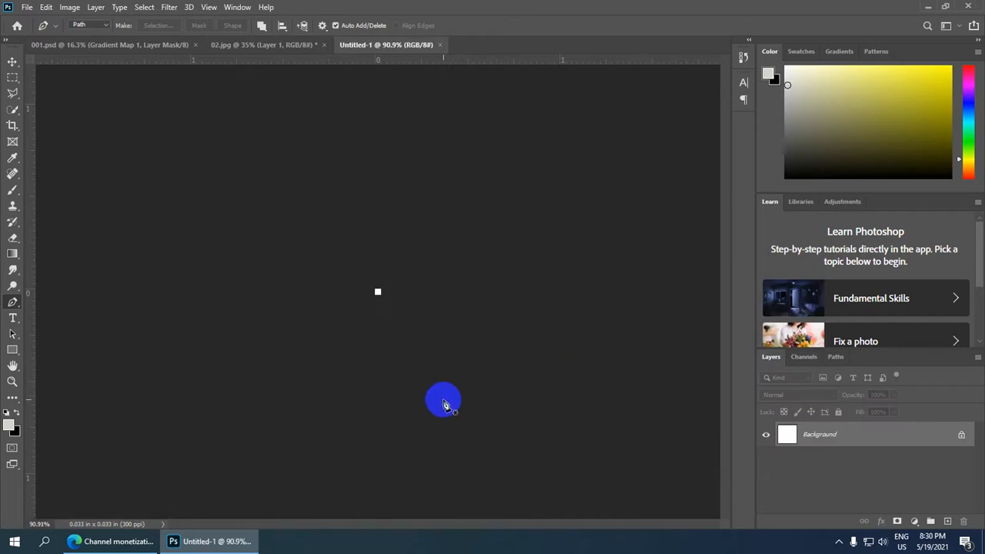
pyautogui.scroll(13, 428, 316)
pyautogui.scroll(15, 383, 303)
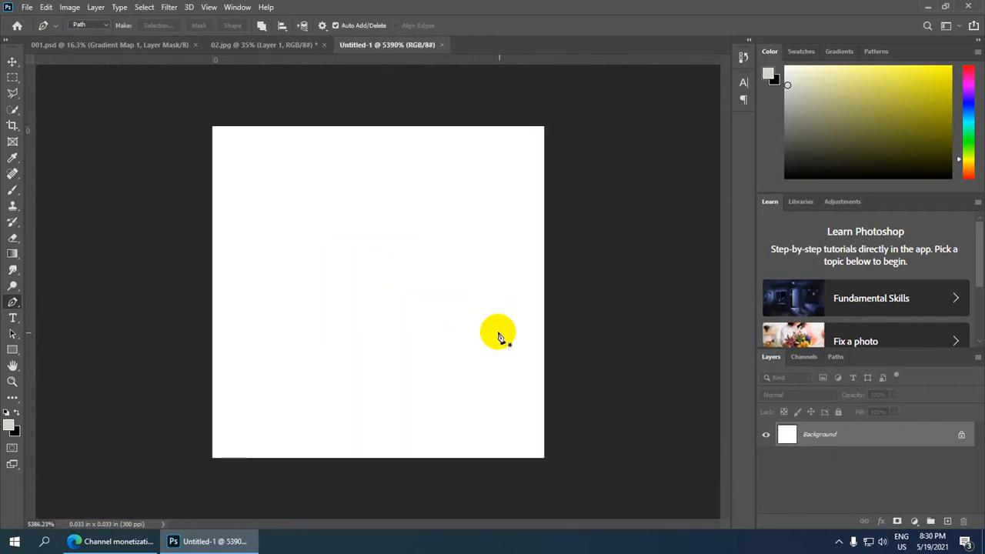
pyautogui.scroll(1, 493, 327)
pyautogui.scroll(-2, 494, 327)
pyautogui.scroll(2, 497, 327)
pyautogui.scroll(1, 498, 327)
pyautogui.scroll(-2, 497, 327)
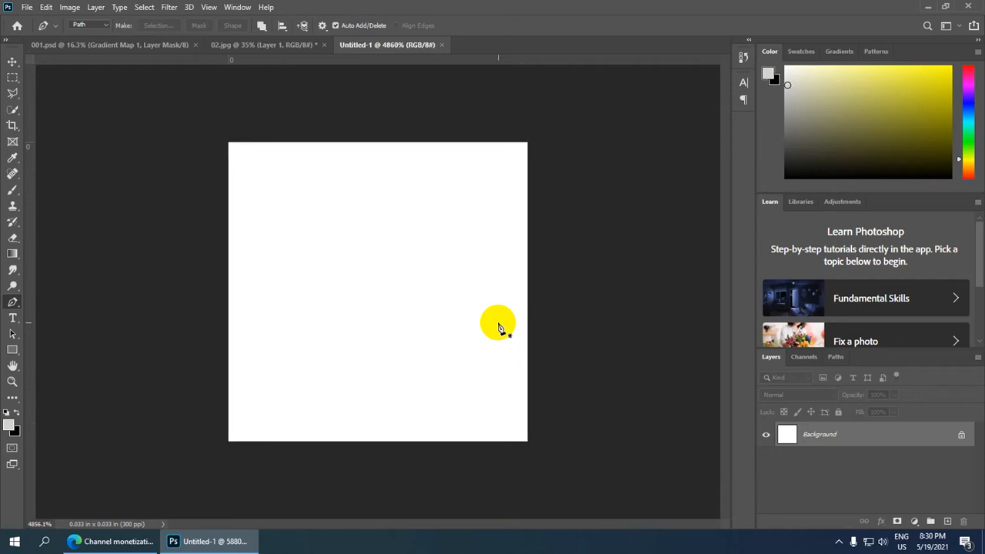
pyautogui.scroll(2, 498, 327)
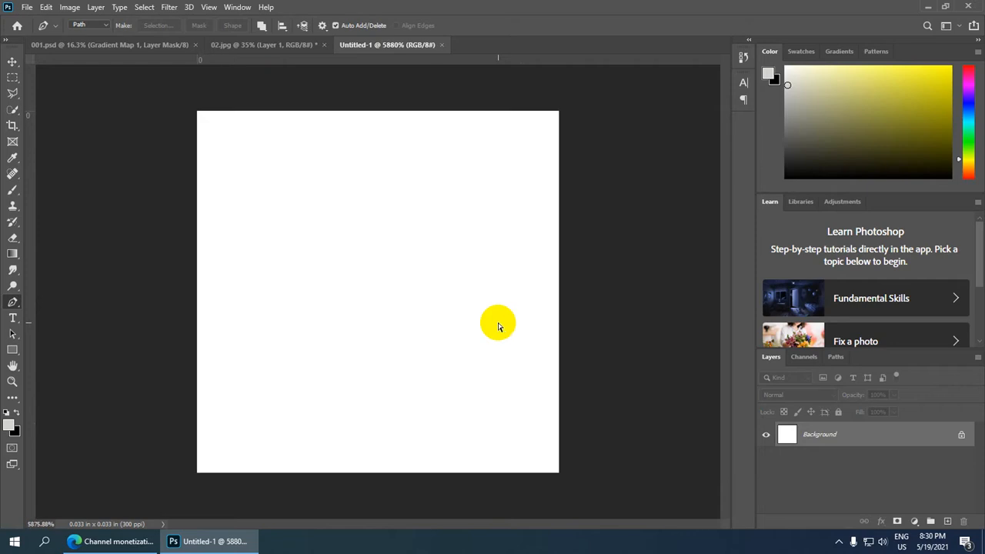
# Open 01.jpg and 02.jpg together from the Desktop folder.
pyautogui.click(26, 9)
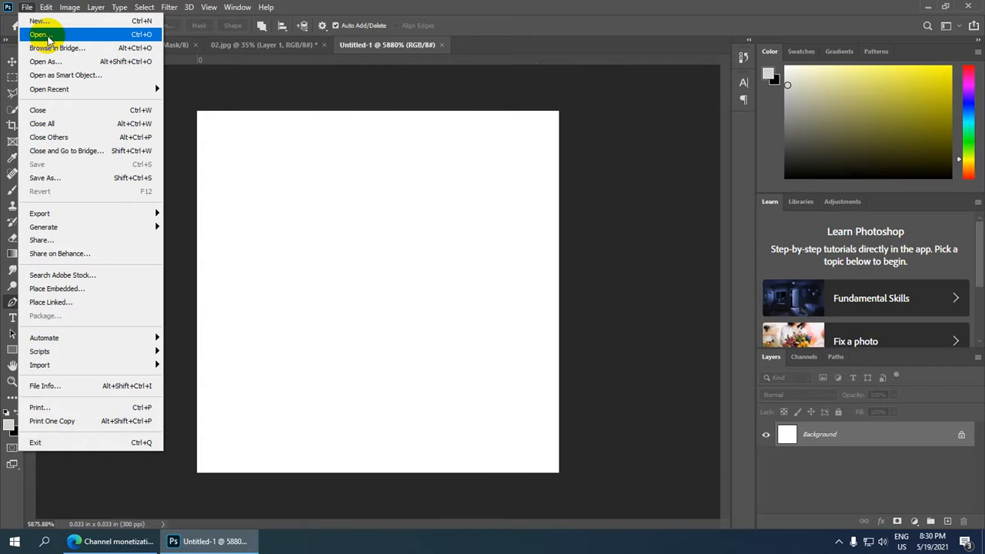
pyautogui.click(46, 36)
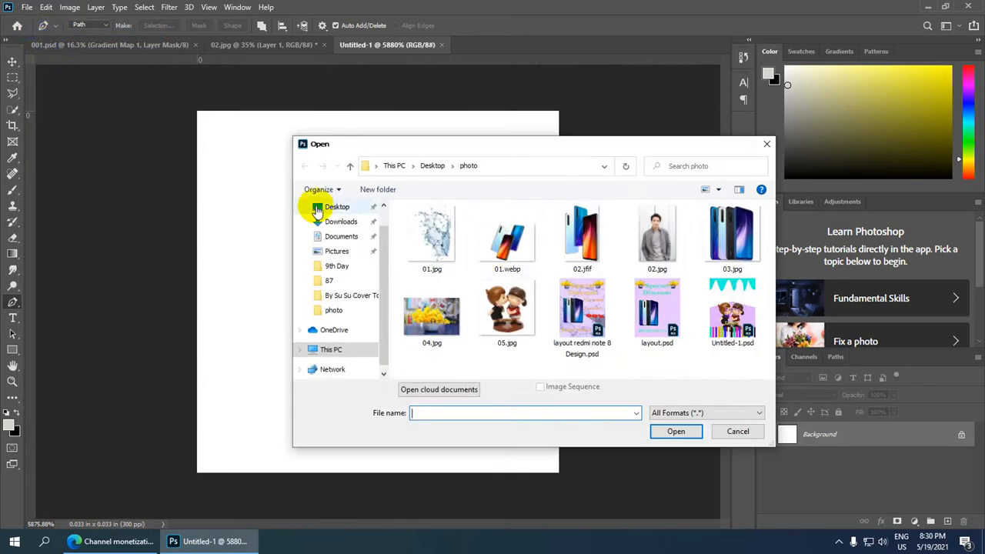
pyautogui.click(337, 204)
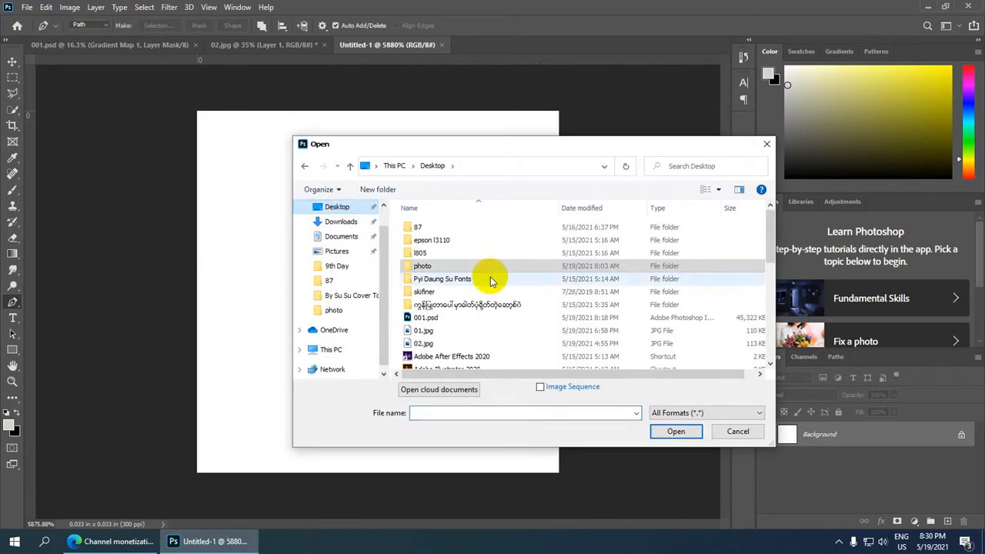
pyautogui.scroll(-1, 490, 286)
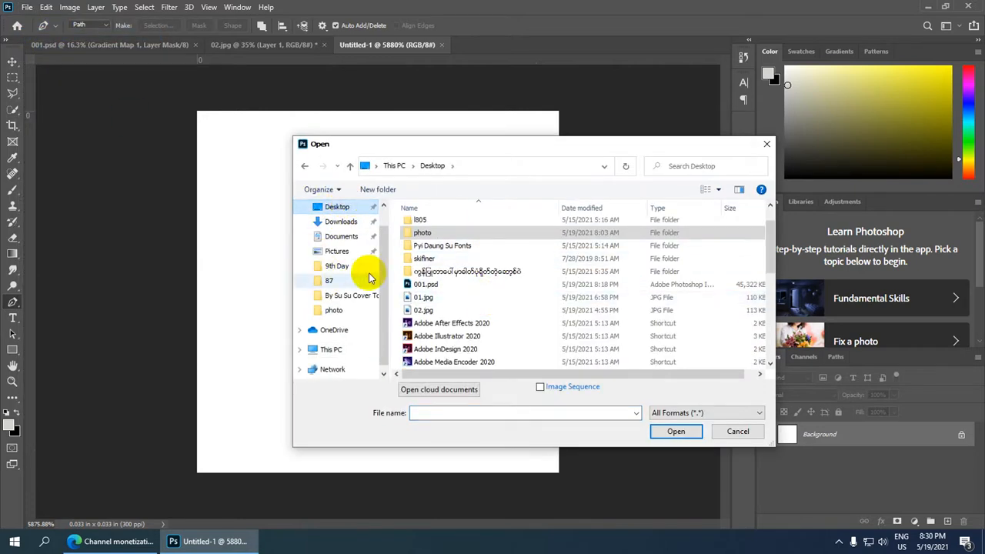
pyautogui.click(427, 298)
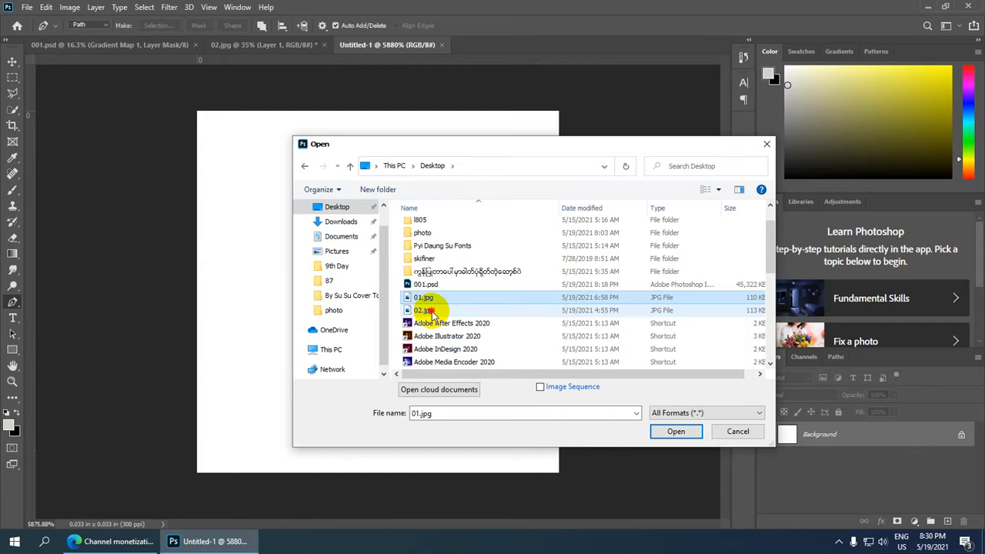
pyautogui.keyDown('shift'); pyautogui.click(428, 310); pyautogui.keyUp('shift')
pyautogui.click(677, 432)
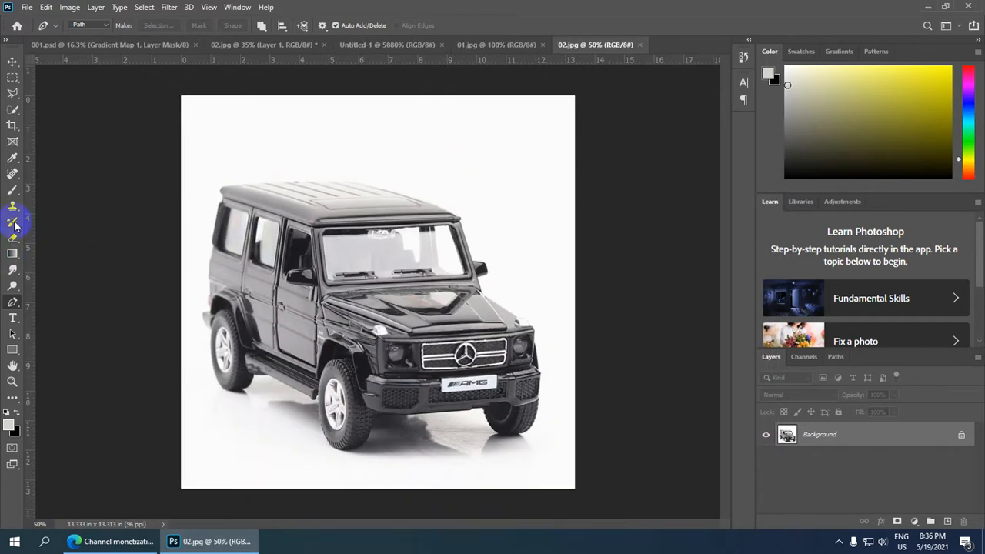
# Erase the white background around the black car with the Magic Eraser tool at tolerance 32.
pyautogui.click(18, 242)
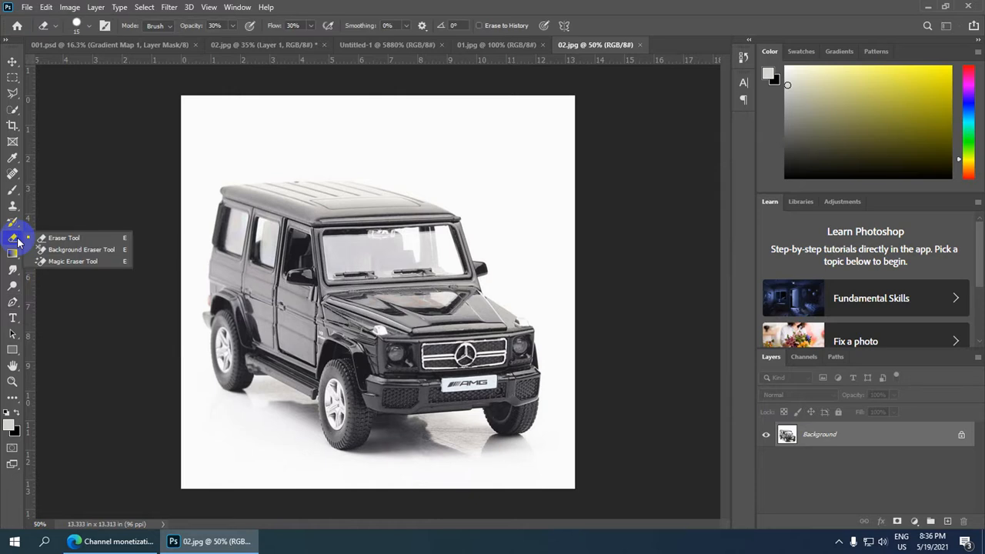
pyautogui.click(92, 261)
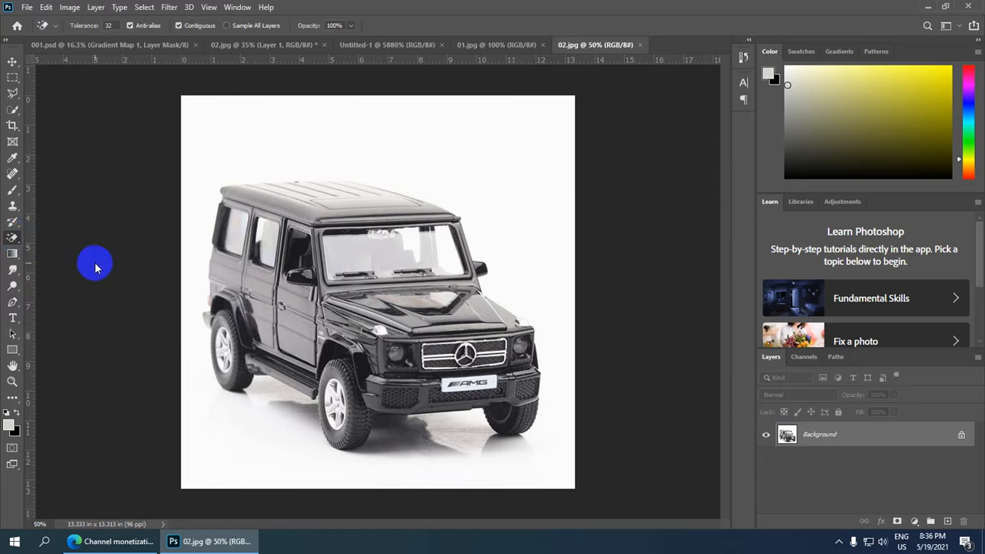
pyautogui.click(429, 135)
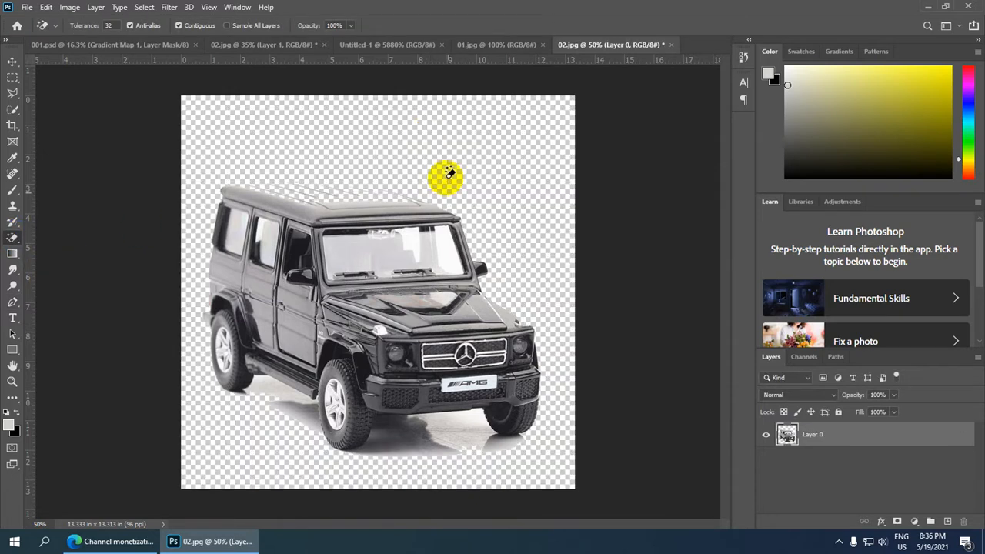
# Examine the erased edges around the car's roof and revert 02.jpg to its last saved state.
pyautogui.scroll(1, 325, 196)
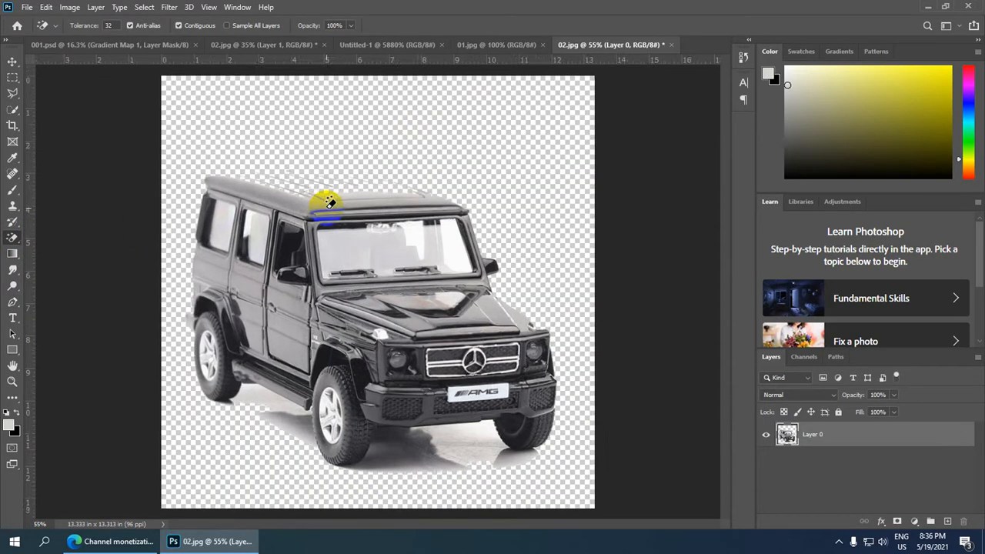
pyautogui.scroll(1, 330, 197)
pyautogui.scroll(1, 360, 177)
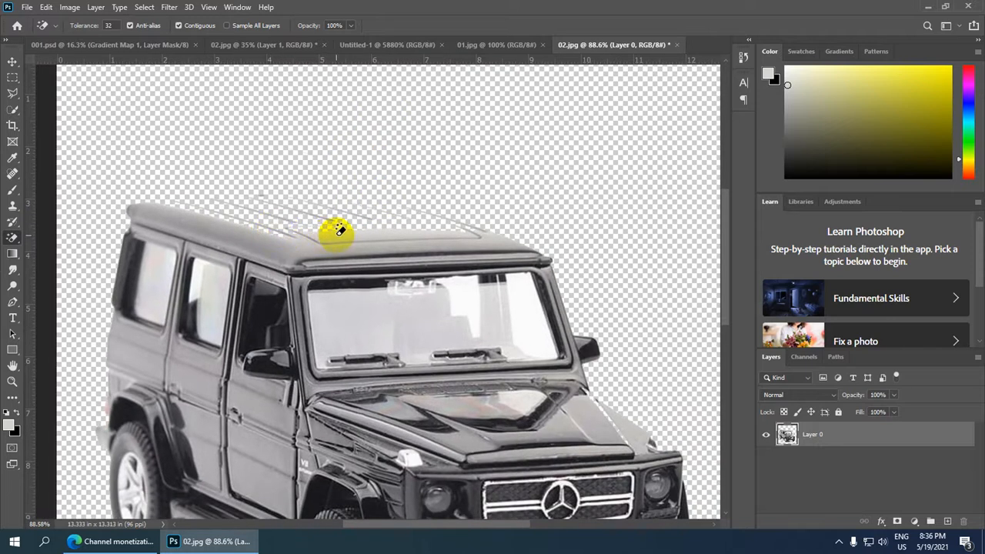
pyautogui.scroll(-1, 337, 229)
pyautogui.scroll(-3, 337, 230)
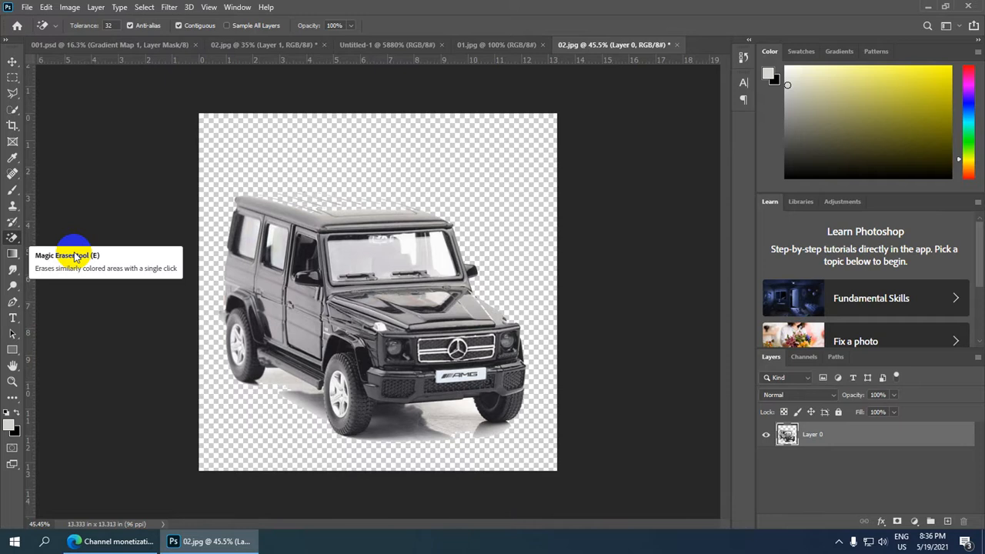
pyautogui.press('F12')
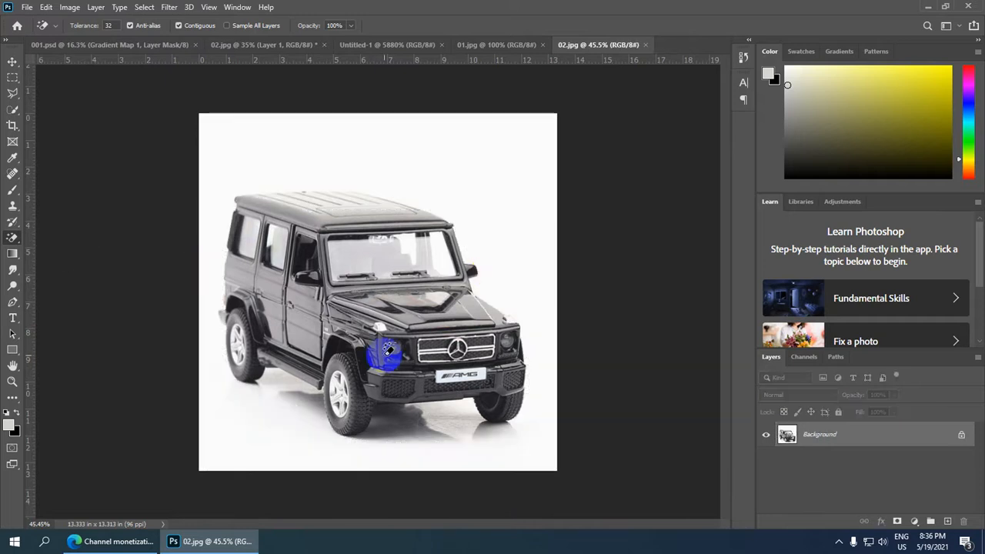
# Start a Pen tool path at the bottom of the car's near front tyre and curve it up the tyre's outer edge.
pyautogui.click(12, 303)
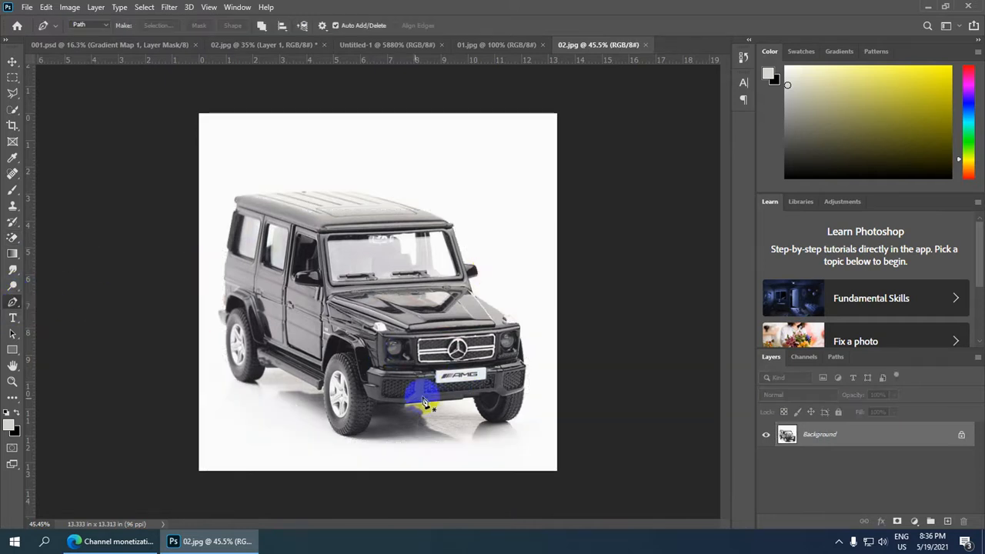
pyautogui.scroll(3, 422, 396)
pyautogui.scroll(4, 334, 400)
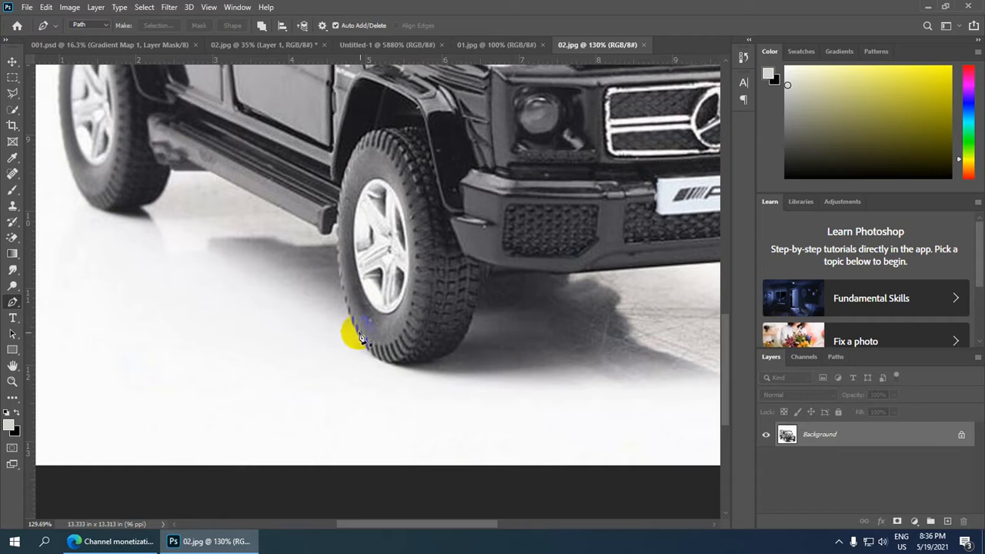
pyautogui.scroll(2, 404, 377)
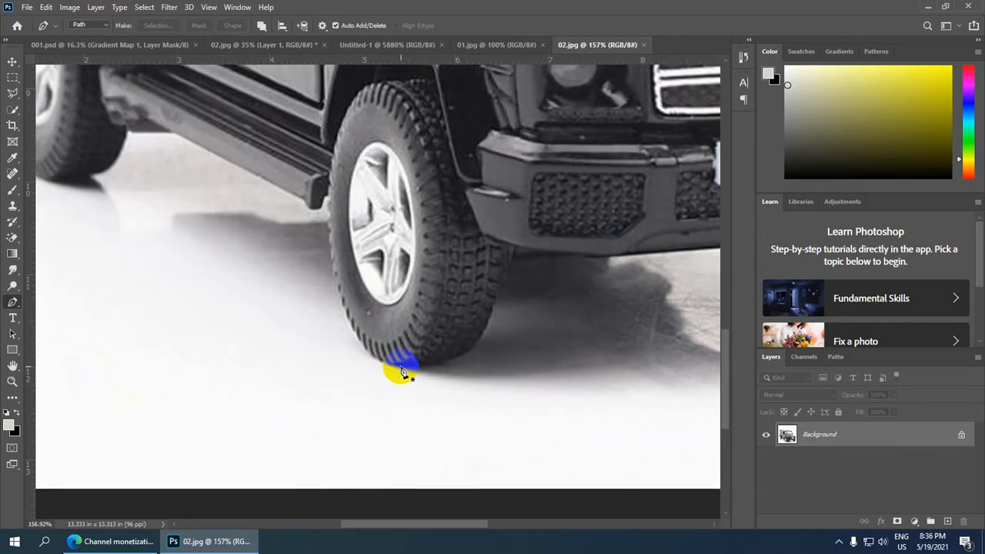
pyautogui.click(401, 368)
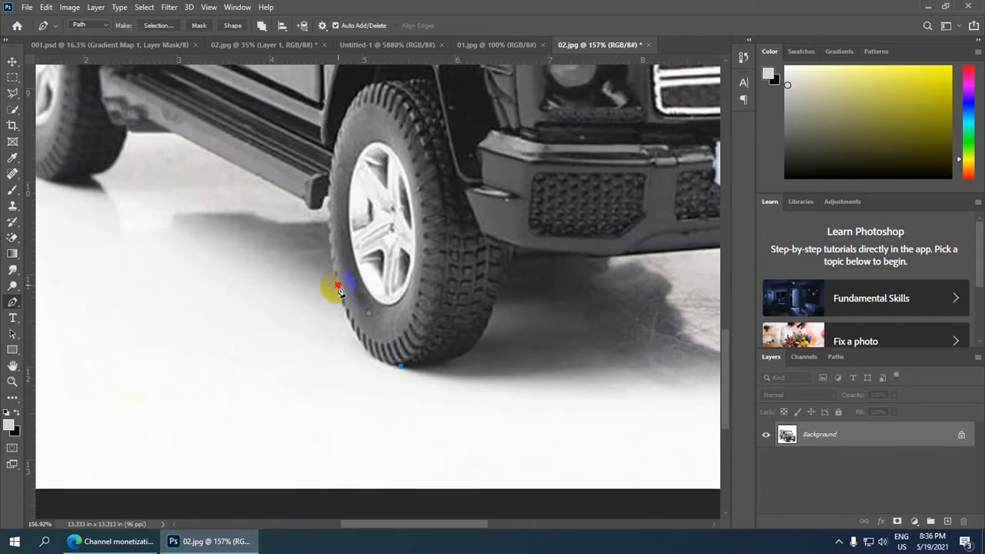
pyautogui.moveTo(339, 286); pyautogui.dragTo(329, 216)
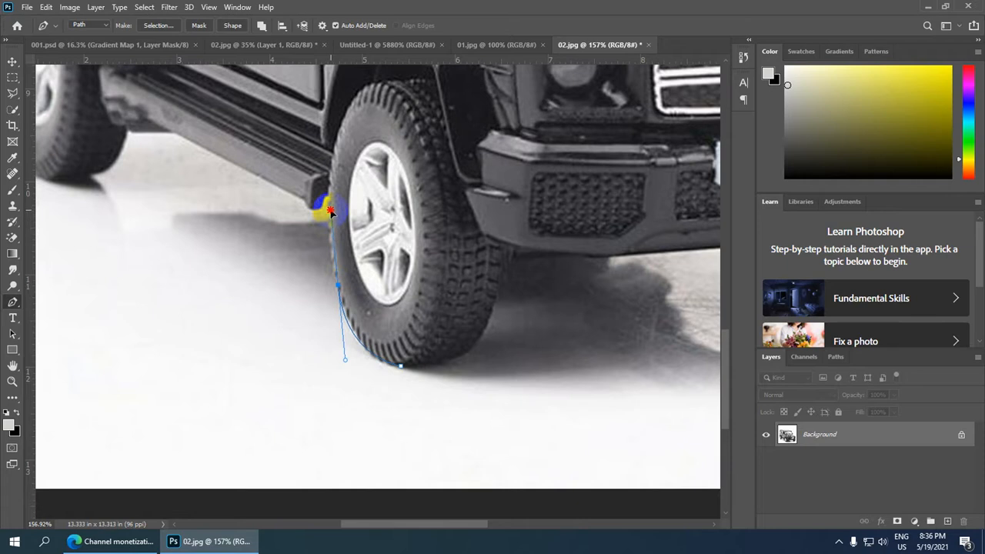
pyautogui.keyDown('alt'); pyautogui.click(337, 288); pyautogui.keyUp('alt')
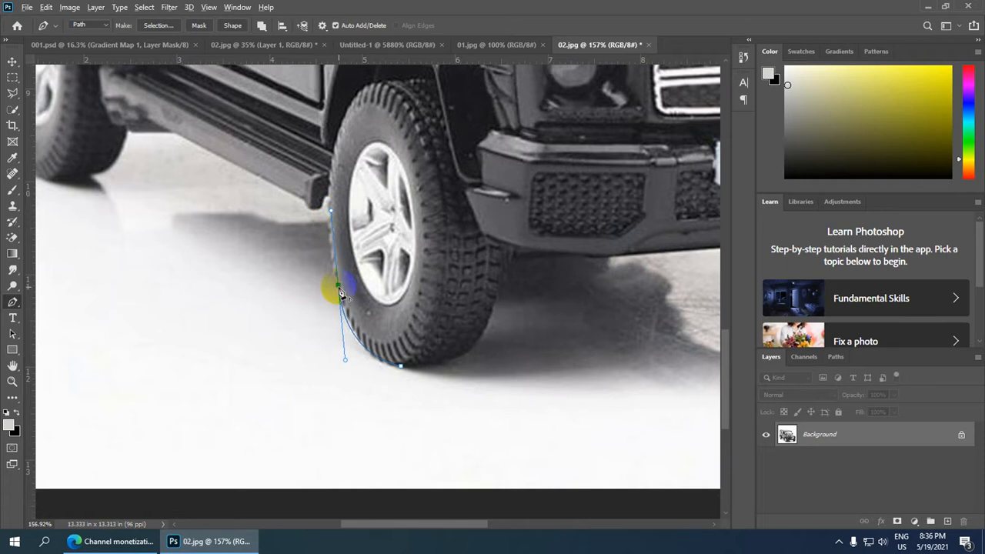
pyautogui.moveTo(328, 206); pyautogui.dragTo(333, 173)
pyautogui.keyDown('alt'); pyautogui.click(327, 204); pyautogui.keyUp('alt')
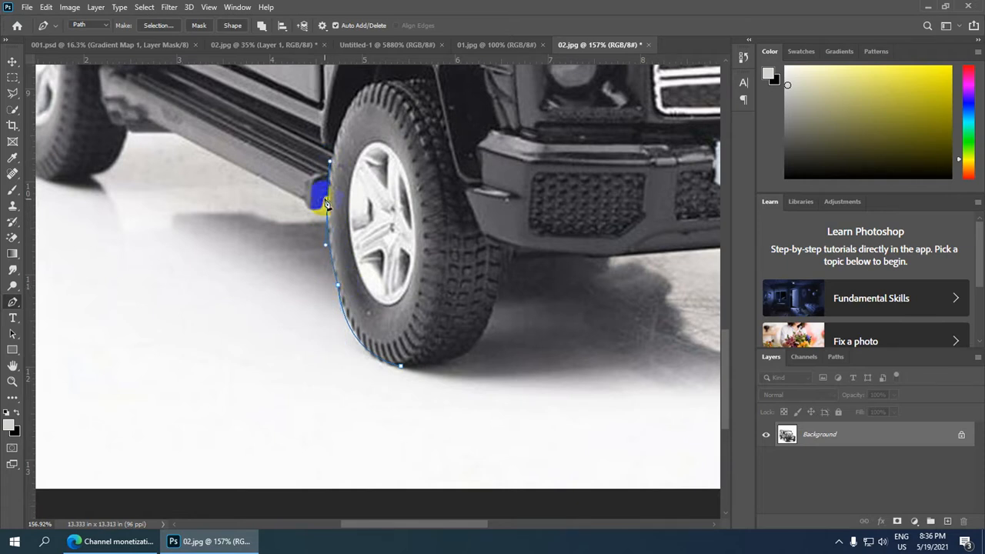
# Extend the pen path from the front tyre onto the adjacent end of the car's running board.
pyautogui.scroll(-4, 328, 206)
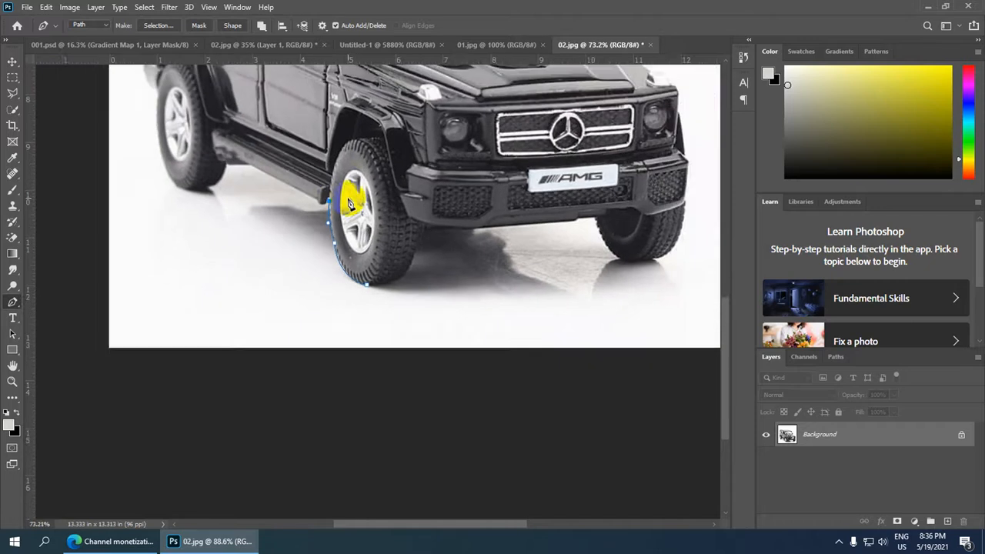
pyautogui.scroll(-3, 360, 174)
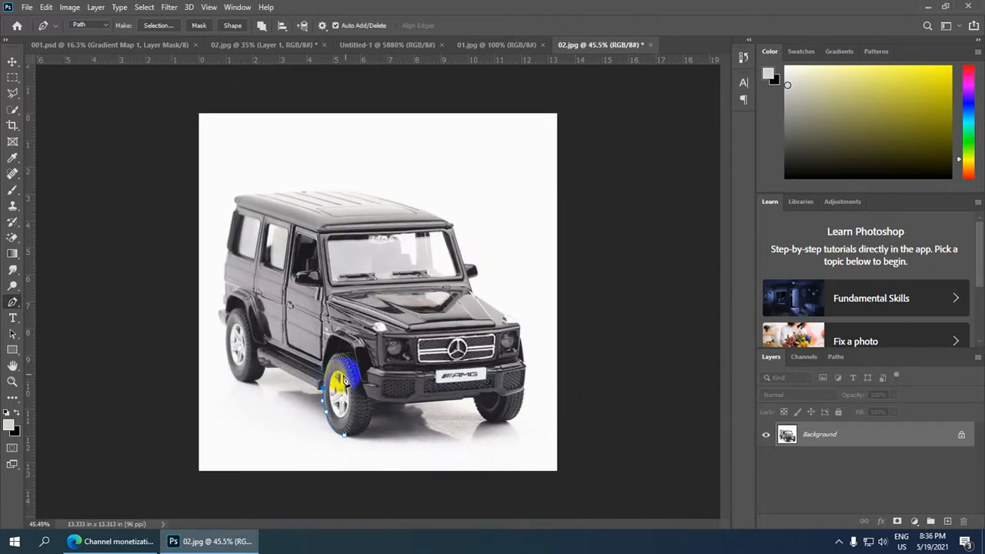
pyautogui.scroll(3, 337, 385)
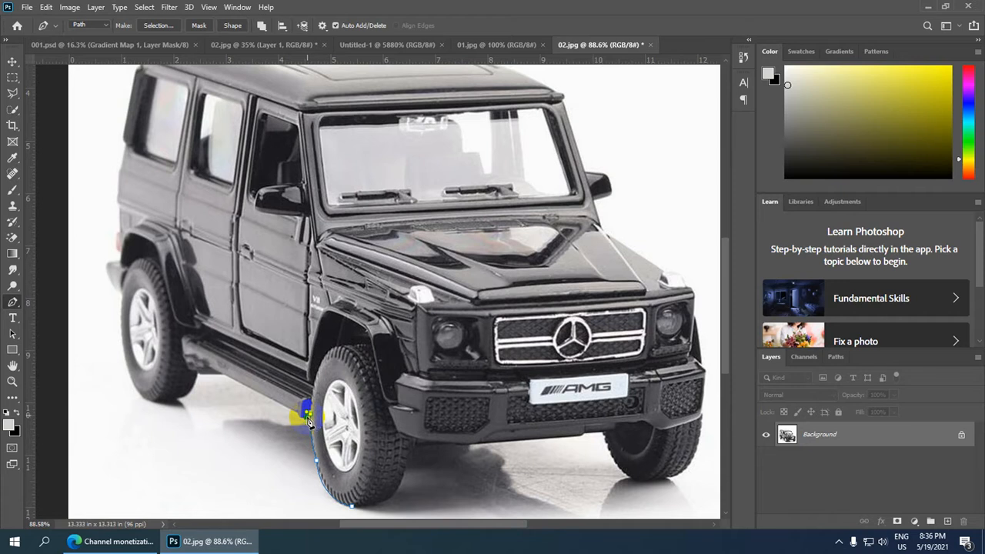
pyautogui.scroll(3, 307, 419)
pyautogui.scroll(-1, 340, 398)
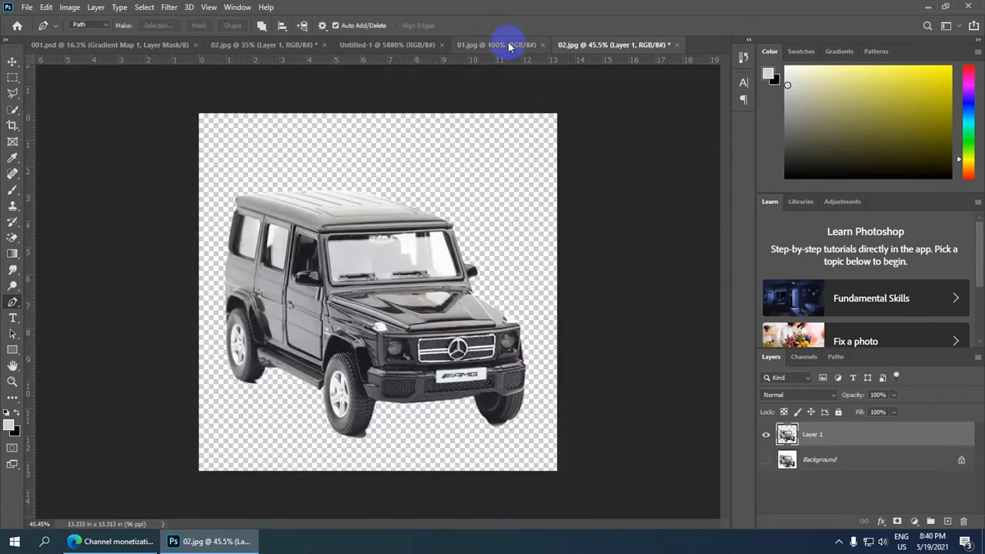
# Rotate the night cityscape in 01.jpg 90° counterclockwise.
pyautogui.click(505, 44)
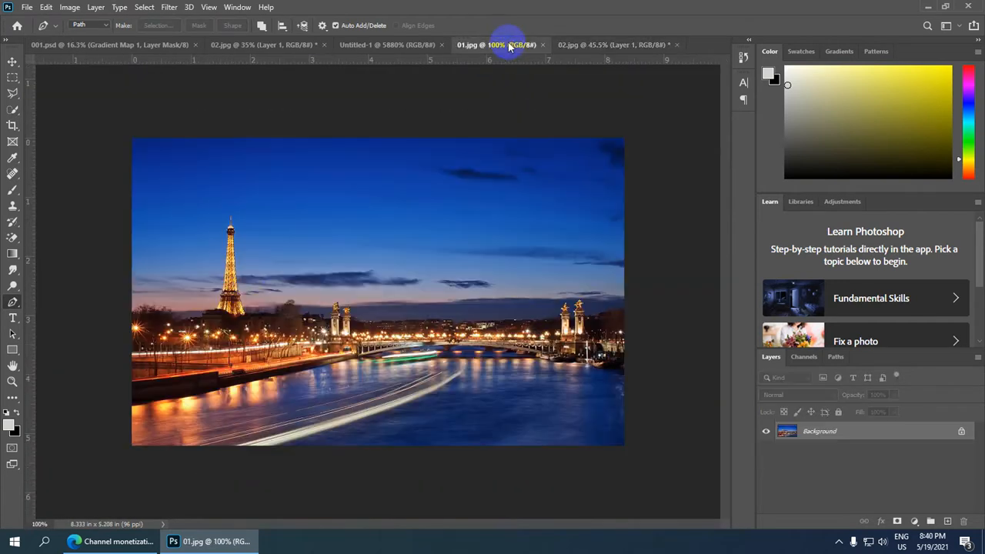
pyautogui.scroll(-1, 284, 306)
pyautogui.scroll(1, 285, 305)
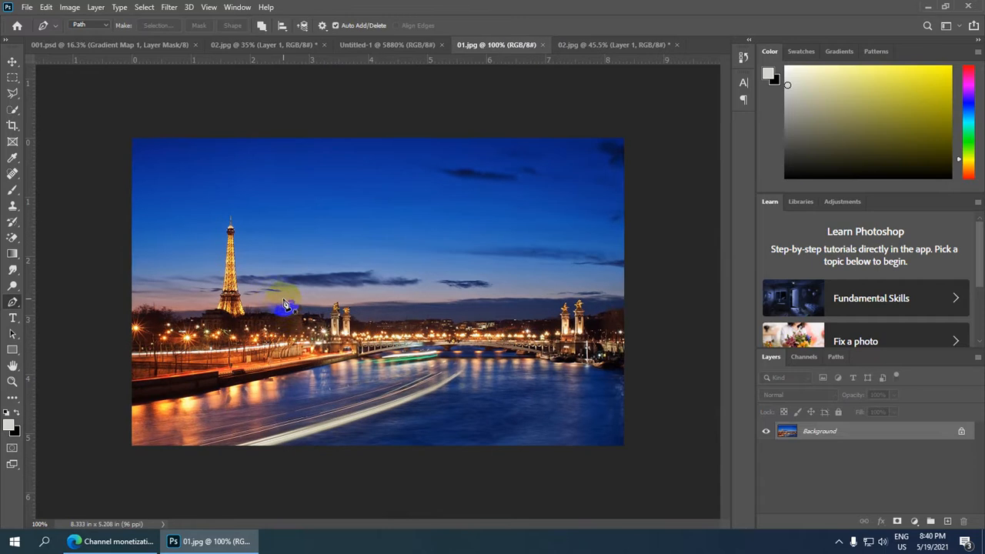
pyautogui.click(12, 125)
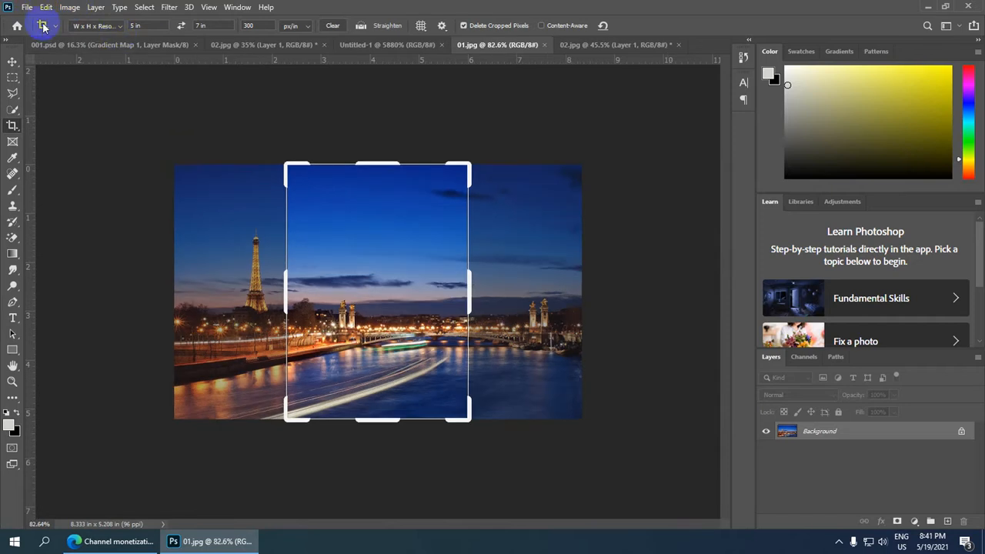
pyautogui.click(75, 8)
pyautogui.moveTo(136, 141)
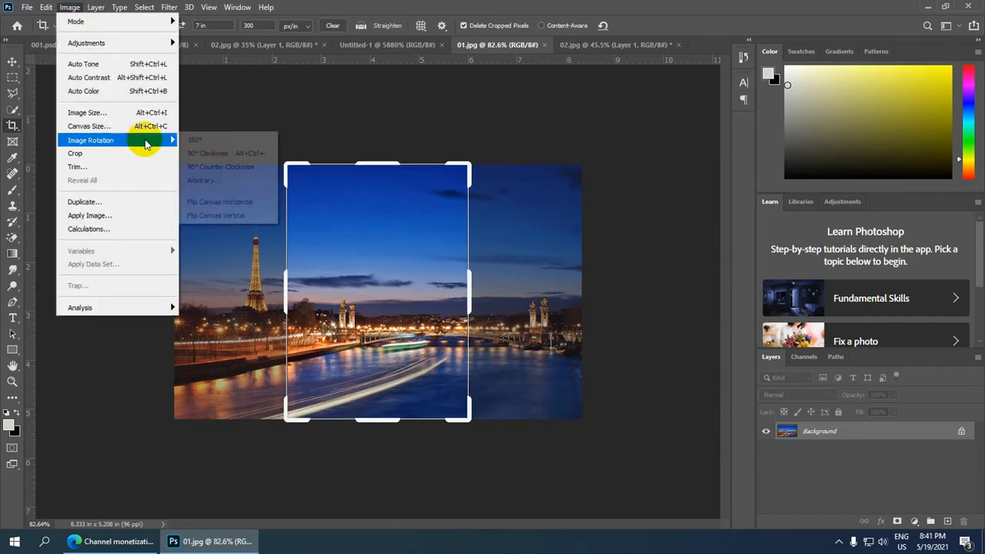
pyautogui.click(243, 174)
# Crop the rotated cityscape to 5 × 7 in at 300 px/in, covering the image's full width.
pyautogui.click(453, 168)
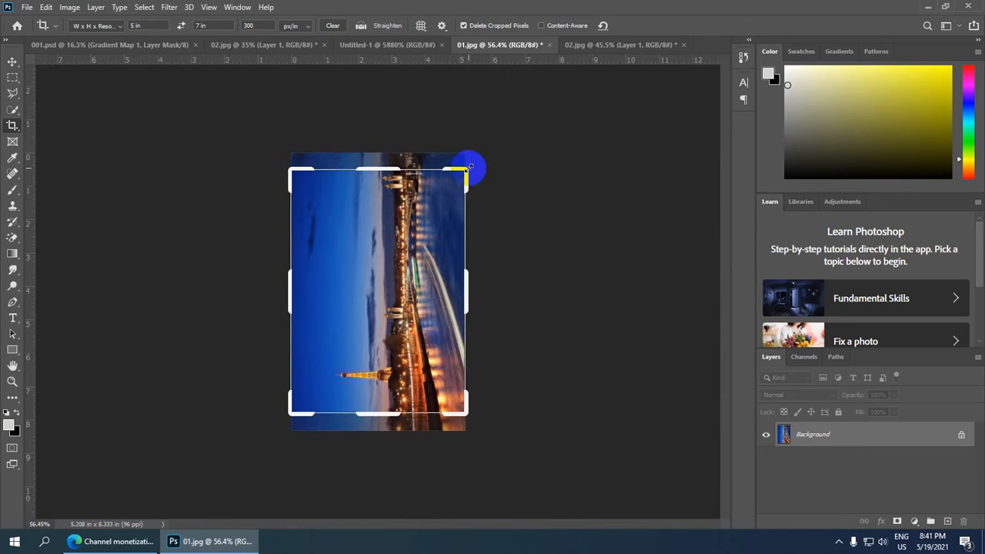
pyautogui.moveTo(469, 166); pyautogui.dragTo(472, 164)
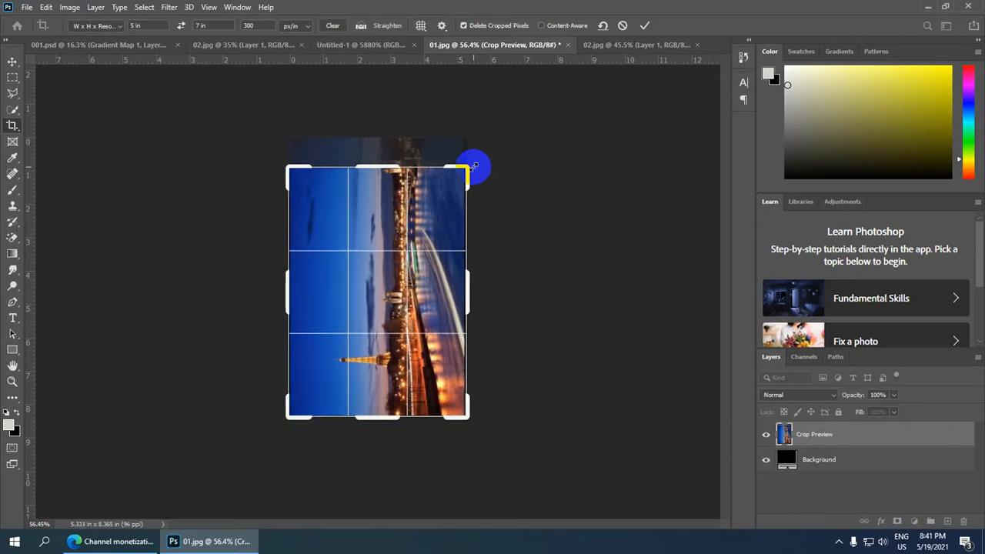
pyautogui.press('Return')
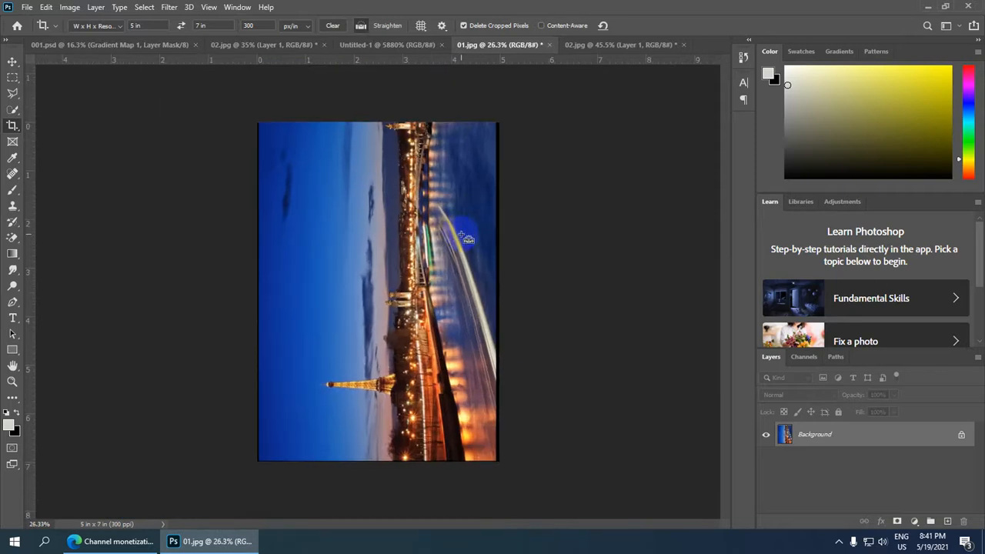
# Duplicate the cropped cityscape onto a new layer and bring the copy into the Untitled-1 document.
pyautogui.hotkey('ctrl', 'j')
pyautogui.hotkey('ctrl', '-')
pyautogui.press('v')
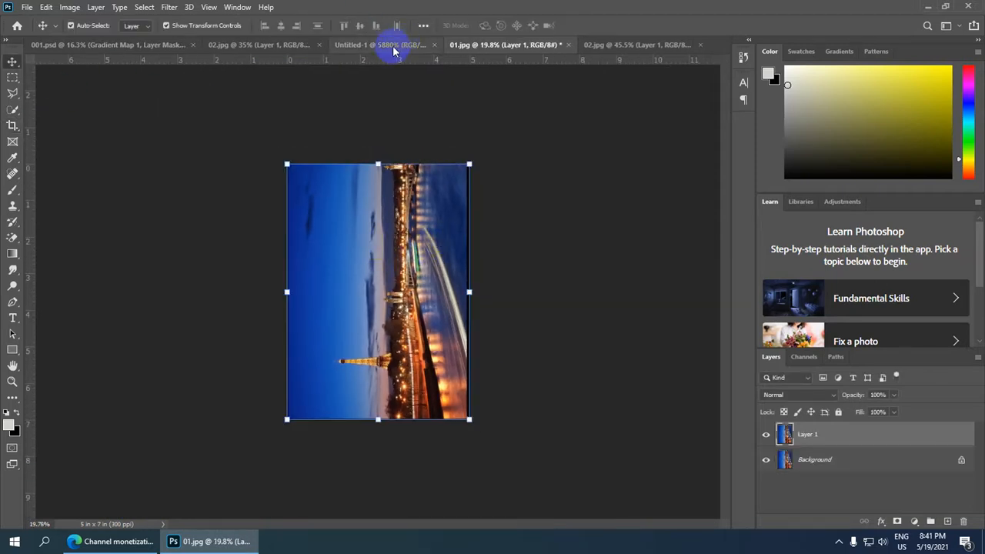
pyautogui.moveTo(369, 195); pyautogui.dragTo(369, 344)
# Hide the cityscape layer in Untitled-1 so that only the white background shows.
pyautogui.scroll(-2, 388, 336)
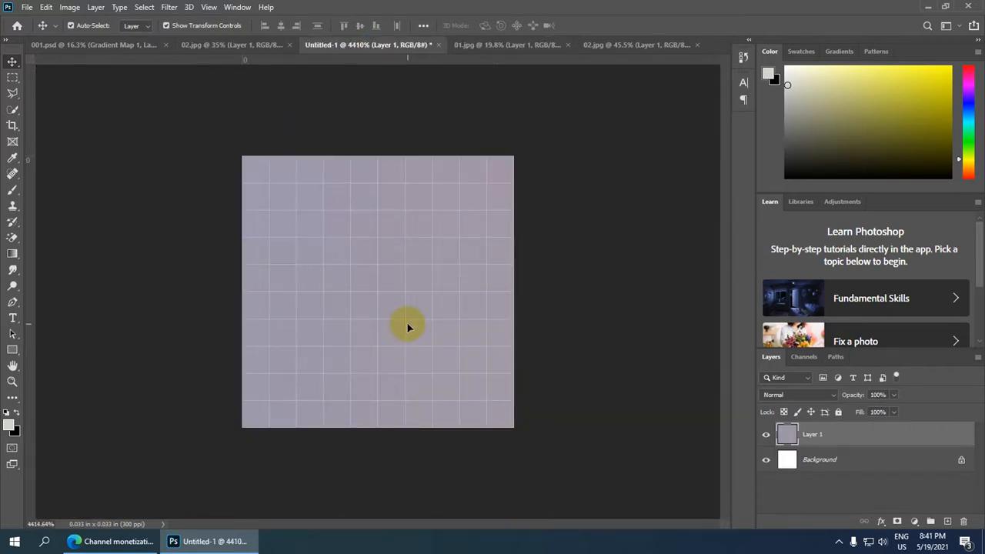
pyautogui.scroll(-1, 408, 328)
pyautogui.scroll(-1, 408, 328)
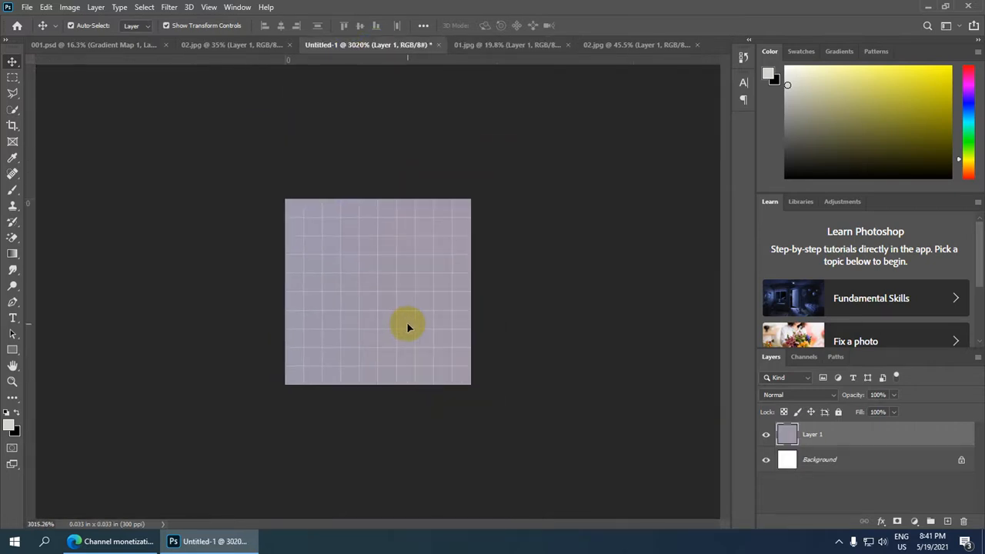
pyautogui.scroll(-2, 408, 327)
pyautogui.scroll(-1, 408, 328)
pyautogui.scroll(1, 408, 328)
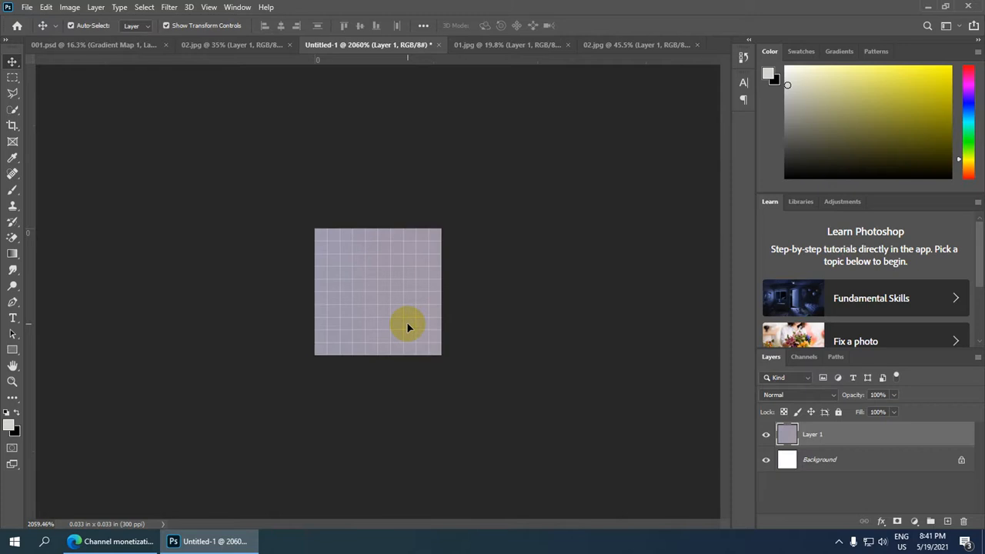
pyautogui.click(766, 434)
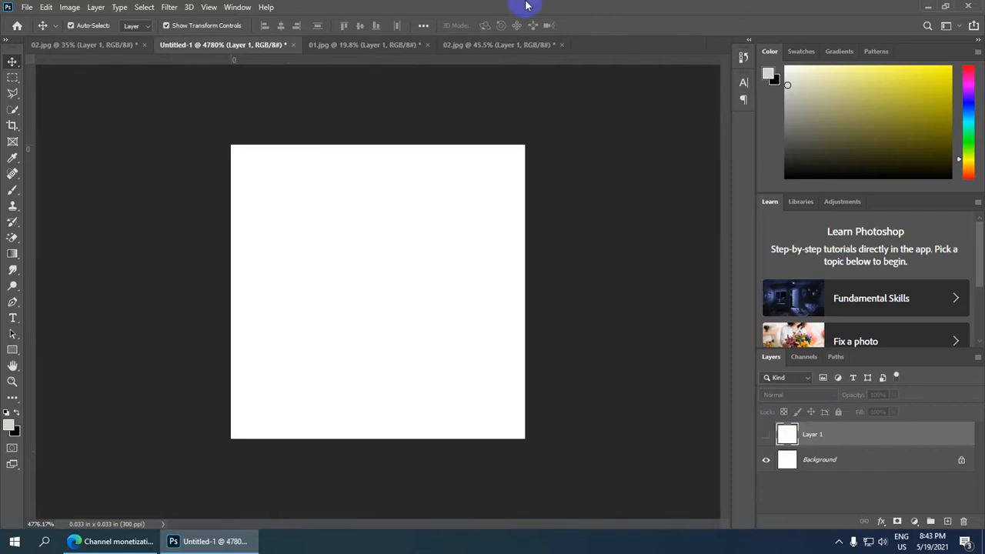
# Bring the cut-out man from 02.jpg into the Untitled-1 document as a new layer.
pyautogui.click(106, 43)
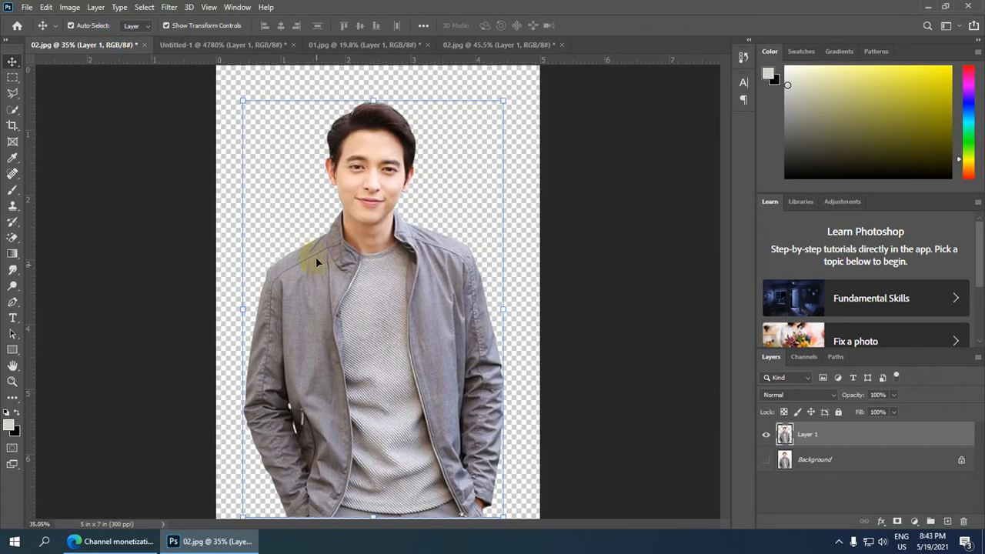
pyautogui.moveTo(385, 331); pyautogui.dragTo(362, 77)
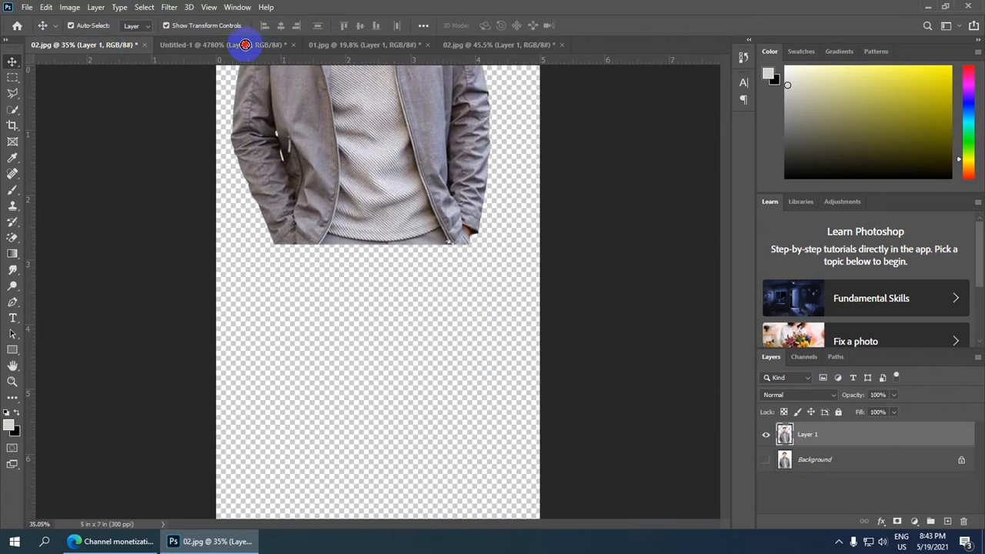
pyautogui.click(245, 45)
pyautogui.moveTo(245, 45); pyautogui.dragTo(346, 344)
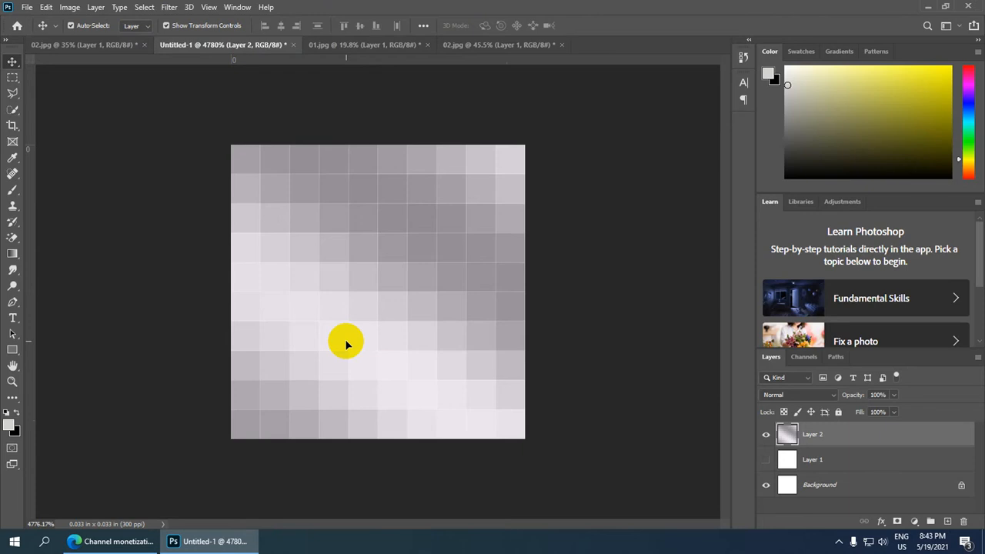
# Move the man to the lower-left area of the canvas, against its bottom edge, and nudge him slightly right.
pyautogui.scroll(-11, 347, 343)
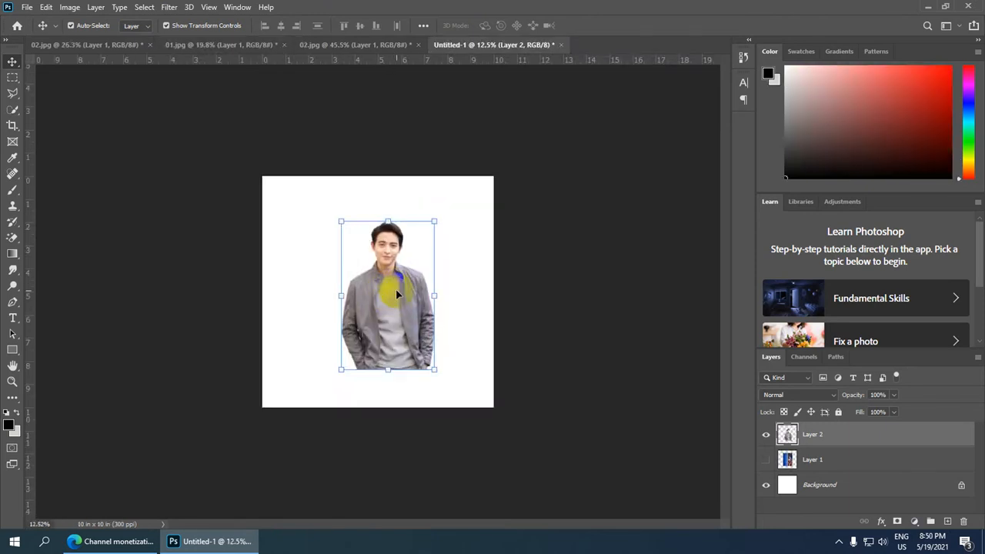
pyautogui.scroll(1, 397, 293)
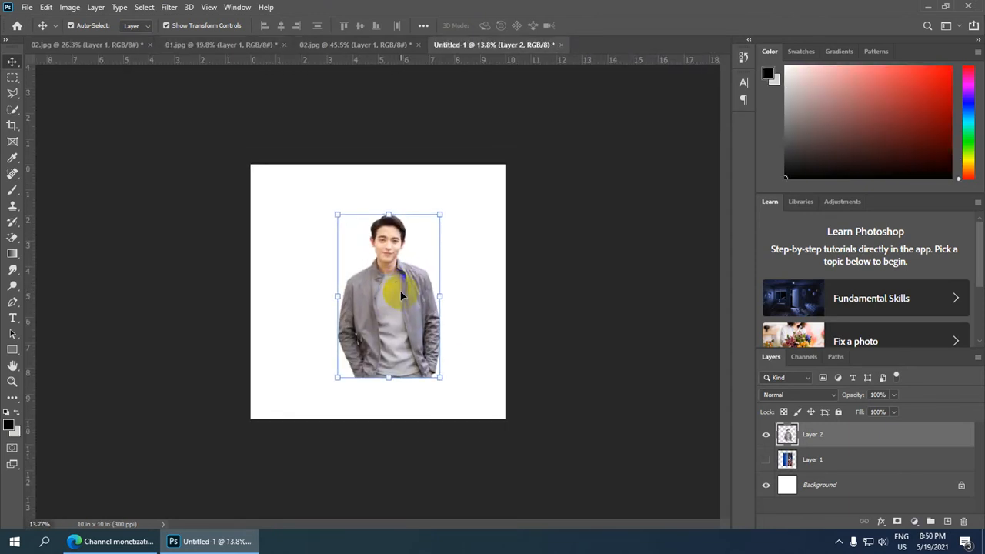
pyautogui.moveTo(389, 320); pyautogui.dragTo(330, 353)
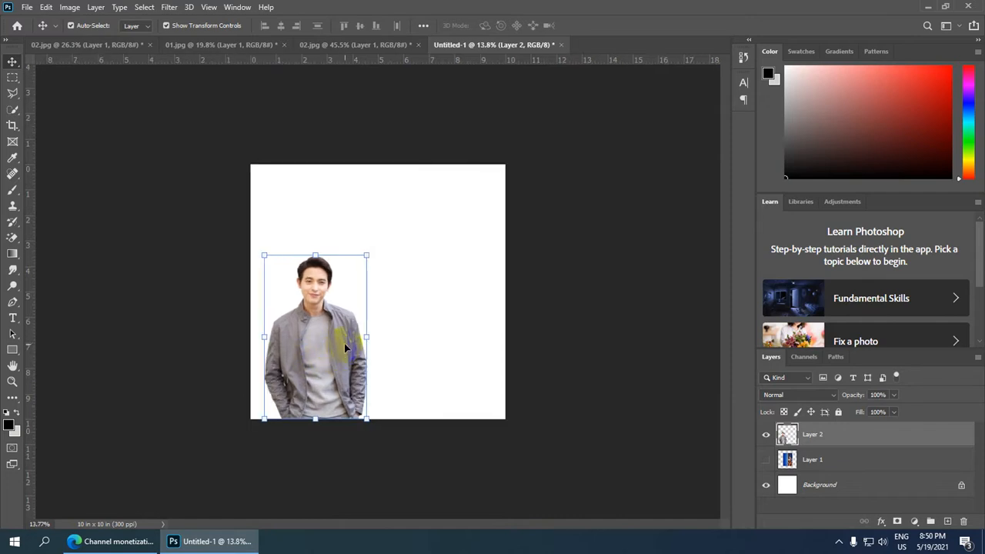
pyautogui.press('Right')
pyautogui.press('Right')
pyautogui.press('Right')
pyautogui.press('Right')
pyautogui.press('Right')
pyautogui.press('Right')
pyautogui.press('Right')
pyautogui.press('Right')
pyautogui.press('Right')
pyautogui.press('Right')
pyautogui.press('Right')
pyautogui.press('Right')
pyautogui.press('Right')
pyautogui.press('Right')
pyautogui.press('Right')
pyautogui.press('Right')
pyautogui.press('Right')
pyautogui.press('Right')
pyautogui.press('Right')
pyautogui.press('Right')
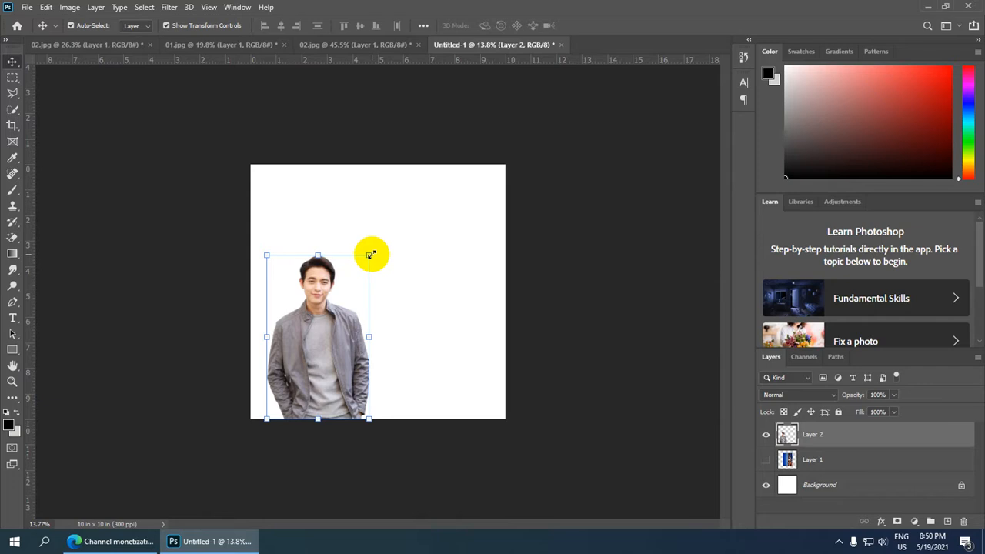
# Scale the man down to about 86% and nudge him slightly right along the canvas's bottom edge.
pyautogui.moveTo(370, 254); pyautogui.dragTo(355, 277)
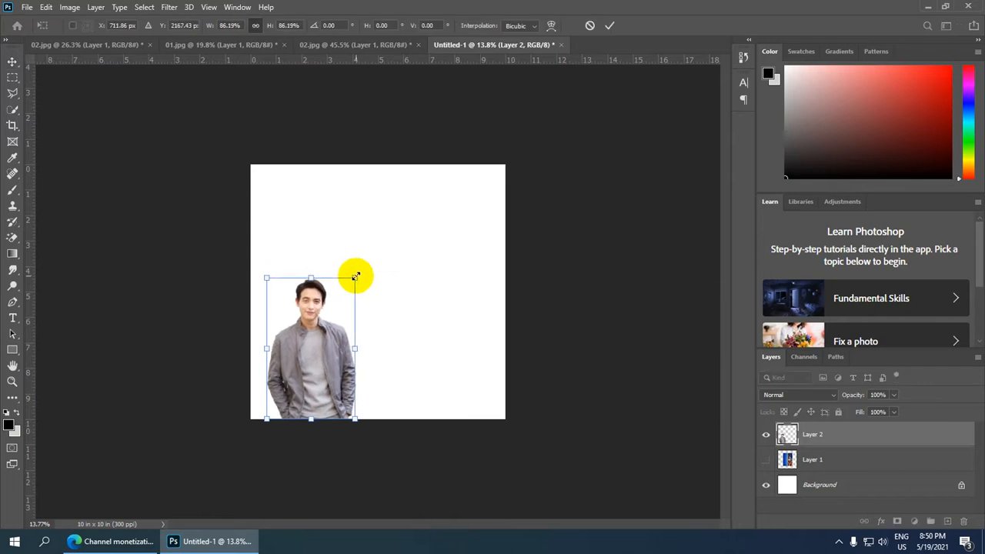
pyautogui.press('Right')
pyautogui.press('Right')
pyautogui.press('Right')
pyautogui.press('Right')
pyautogui.press('Right')
pyautogui.press('Right')
pyautogui.press('Right')
pyautogui.press('Right')
pyautogui.press('Right')
pyautogui.press('Right')
pyautogui.press('Right')
pyautogui.press('Right')
pyautogui.press('Right')
pyautogui.press('Right')
pyautogui.press('Right')
pyautogui.press('Right')
pyautogui.press('Right')
pyautogui.press('Right')
pyautogui.press('Right')
pyautogui.press('Right')
pyautogui.press('Up')
pyautogui.press('Up')
pyautogui.press('Up')
pyautogui.press('Up')
pyautogui.press('Up')
pyautogui.press('Up')
pyautogui.press('Up')
pyautogui.press('Up')
pyautogui.press('Up')
pyautogui.press('Up')
pyautogui.press('Up')
pyautogui.press('Up')
pyautogui.press('Up')
pyautogui.press('Up')
pyautogui.press('Up')
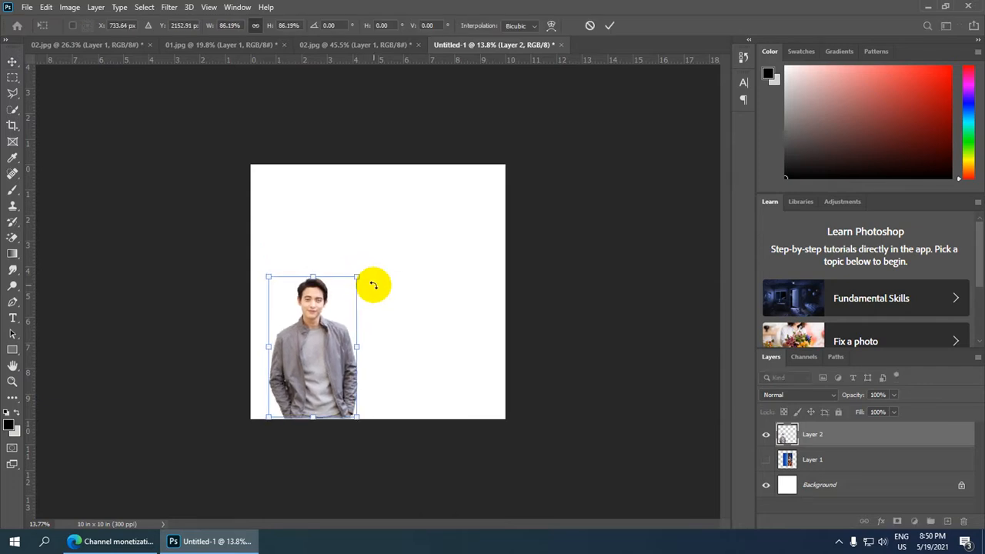
pyautogui.press('Right')
pyautogui.press('Right')
pyautogui.press('Right')
pyautogui.press('Right')
pyautogui.press('Right')
pyautogui.press('Right')
pyautogui.press('Right')
pyautogui.press('Right')
pyautogui.press('Right')
pyautogui.press('Right')
pyautogui.press('Right')
pyautogui.press('Right')
pyautogui.press('Right')
pyautogui.press('Right')
pyautogui.press('Right')
pyautogui.press('Down')
pyautogui.press('Down')
pyautogui.press('Down')
pyautogui.press('Down')
pyautogui.press('Down')
pyautogui.press('Down')
pyautogui.press('Down')
pyautogui.press('Down')
pyautogui.press('Down')
pyautogui.press('Down')
pyautogui.press('Down')
pyautogui.press('Down')
pyautogui.press('Down')
pyautogui.press('Down')
pyautogui.press('Down')
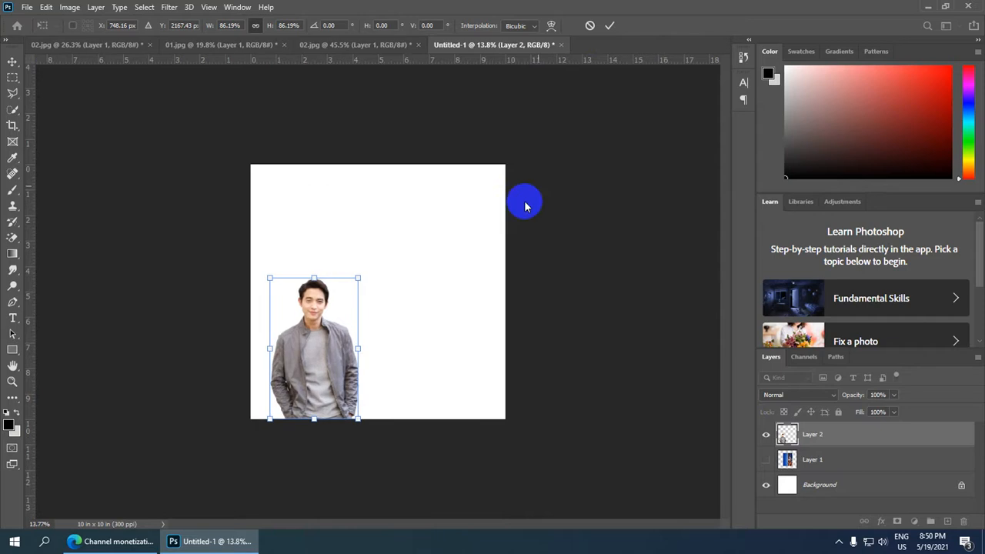
pyautogui.click(607, 27)
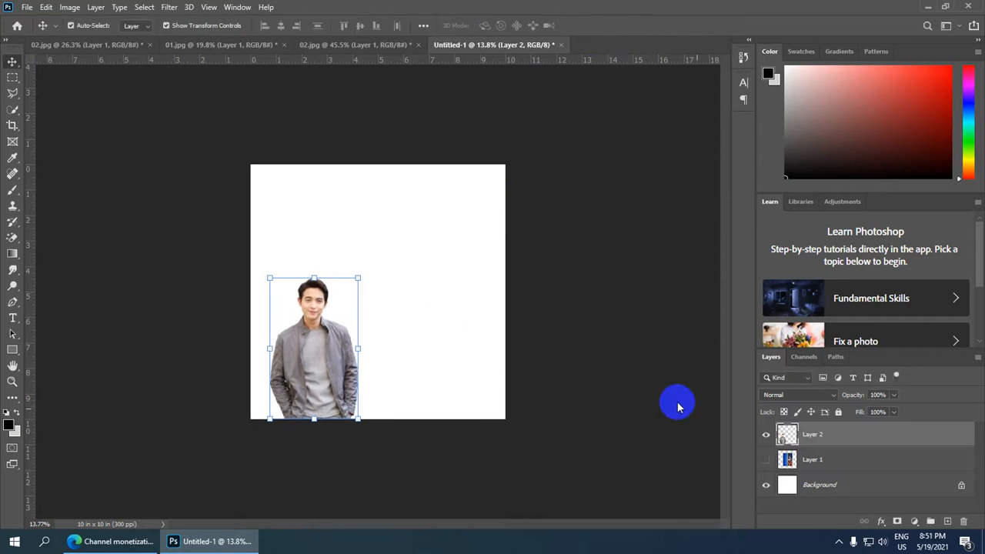
# Show the cityscape layer again and rotate the picture about 89° clockwise so that it lies in landscape orientation.
pyautogui.click(766, 460)
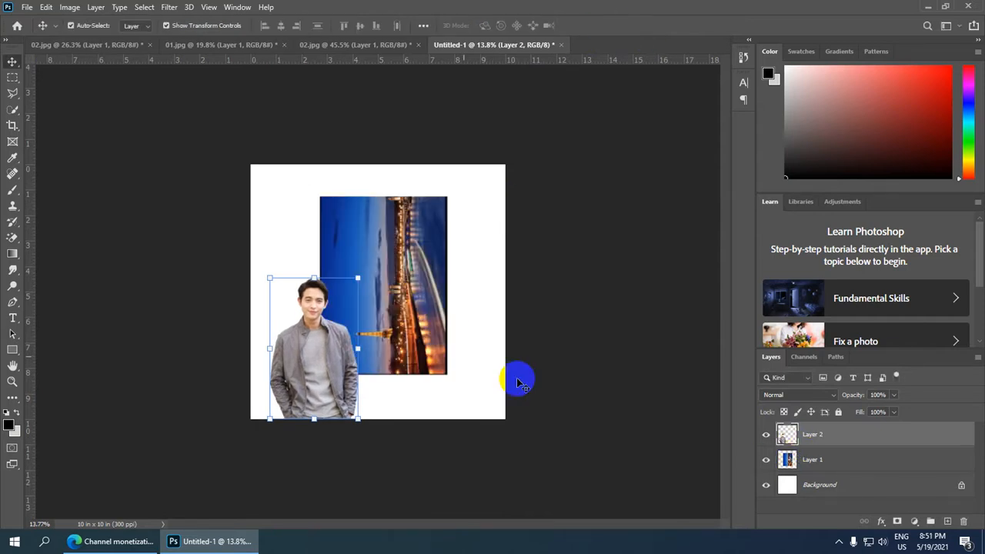
pyautogui.click(393, 302)
pyautogui.moveTo(393, 302); pyautogui.dragTo(387, 309)
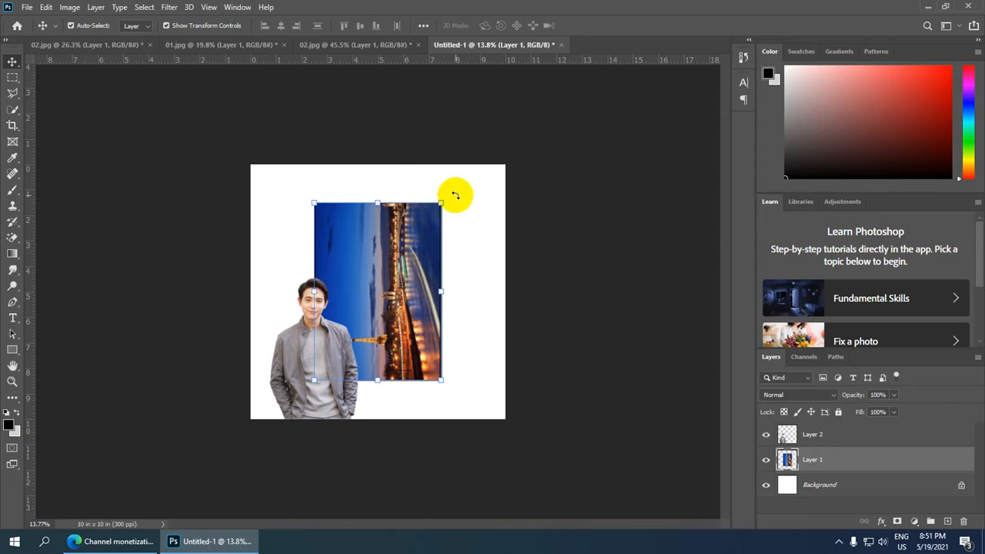
pyautogui.moveTo(454, 195); pyautogui.dragTo(484, 374)
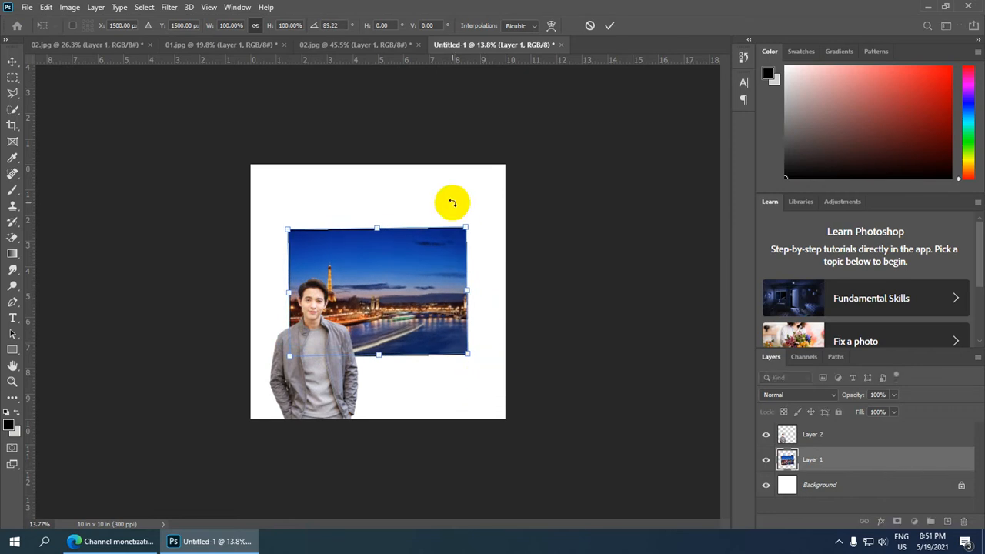
pyautogui.click(610, 25)
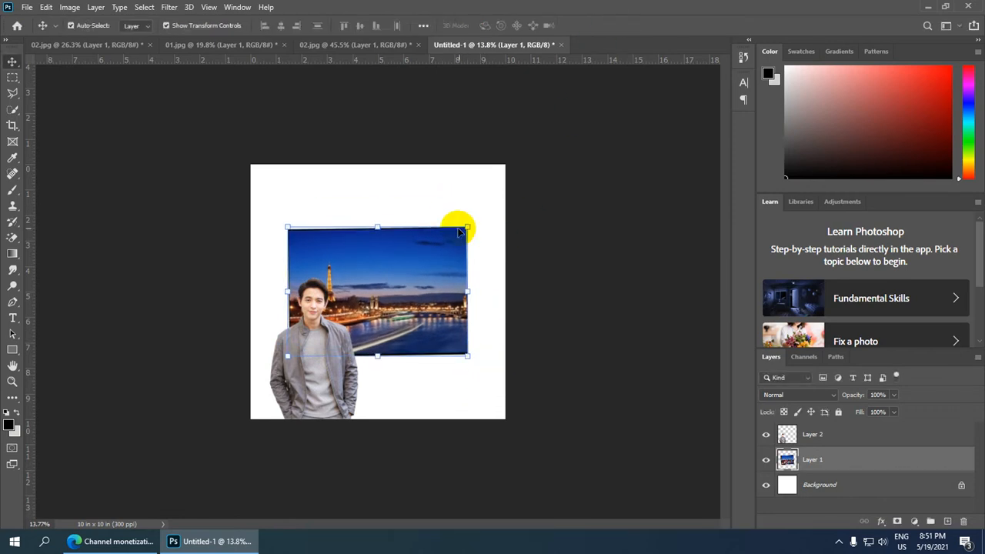
# Enlarge the cityscape to about 186% width and 215% height so that it covers the whole canvas.
pyautogui.moveTo(468, 224); pyautogui.dragTo(544, 151)
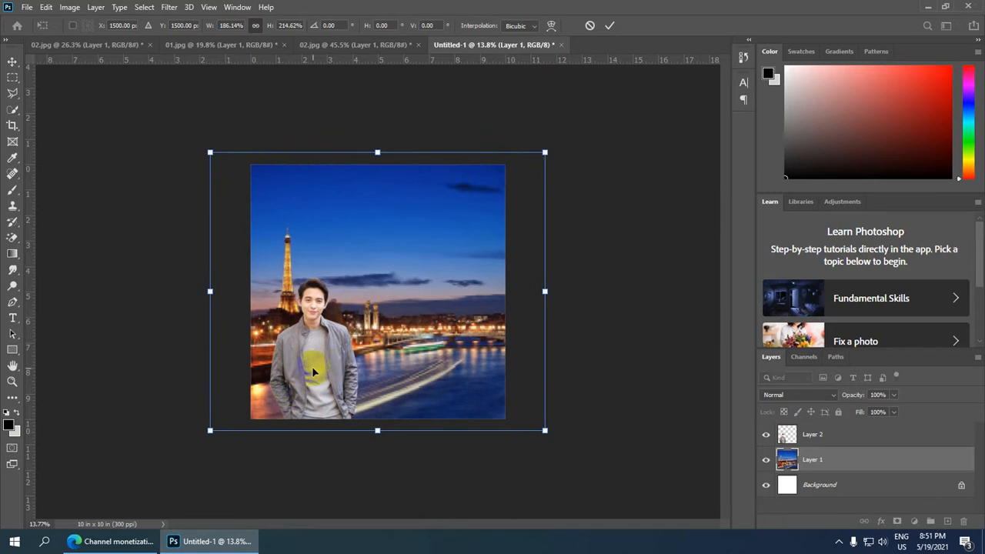
pyautogui.click(612, 25)
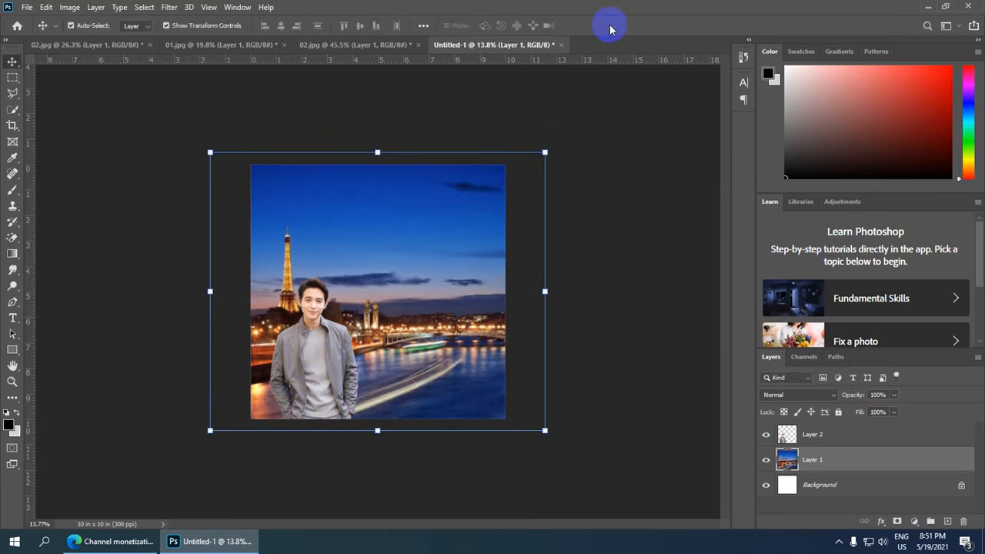
# Move the man slightly to the right in front of the cityscape and deselect his layer.
pyautogui.click(309, 365)
pyautogui.moveTo(308, 364); pyautogui.dragTo(318, 364)
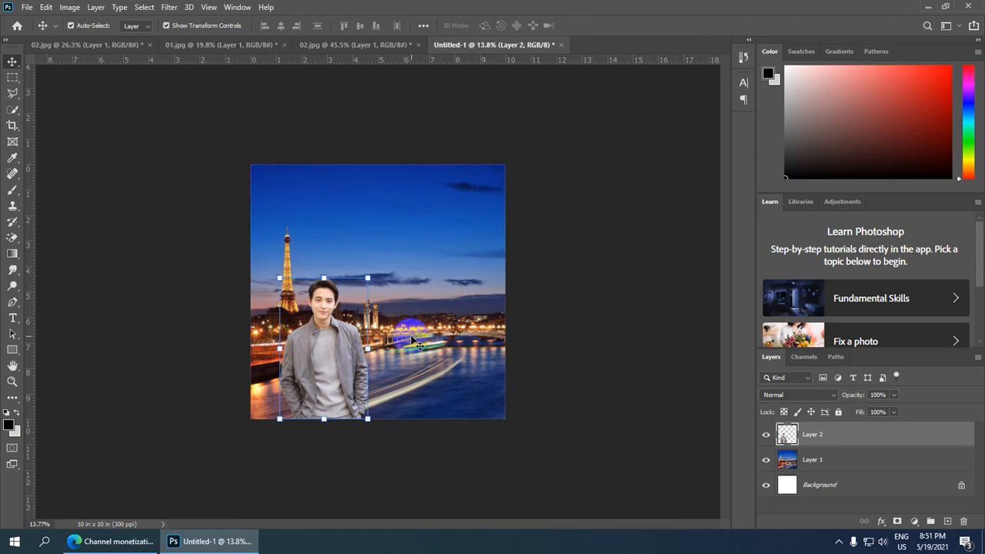
pyautogui.click(621, 262)
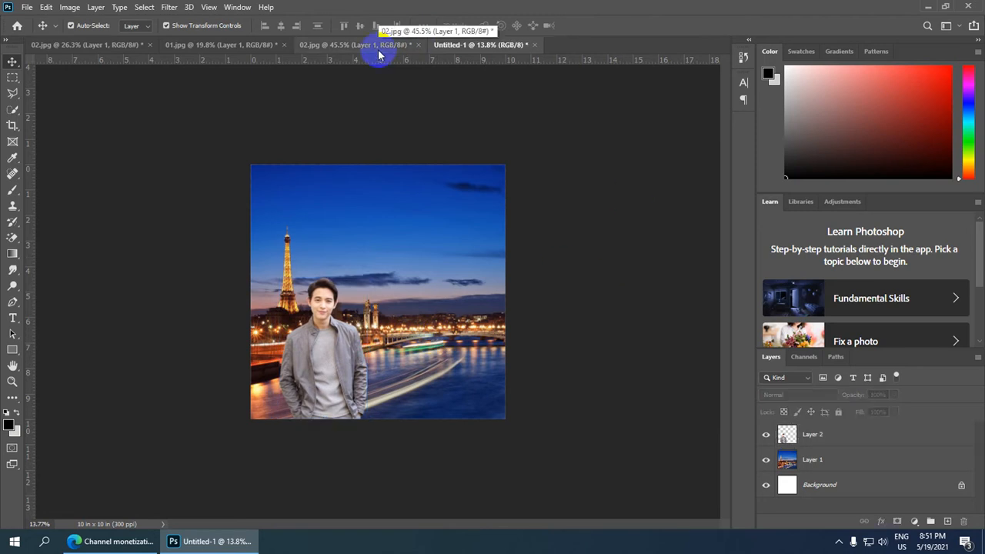
# Bring the cut-out black car from 02.jpg into the Untitled-1 document and place its layer below the man's layer.
pyautogui.click(327, 46)
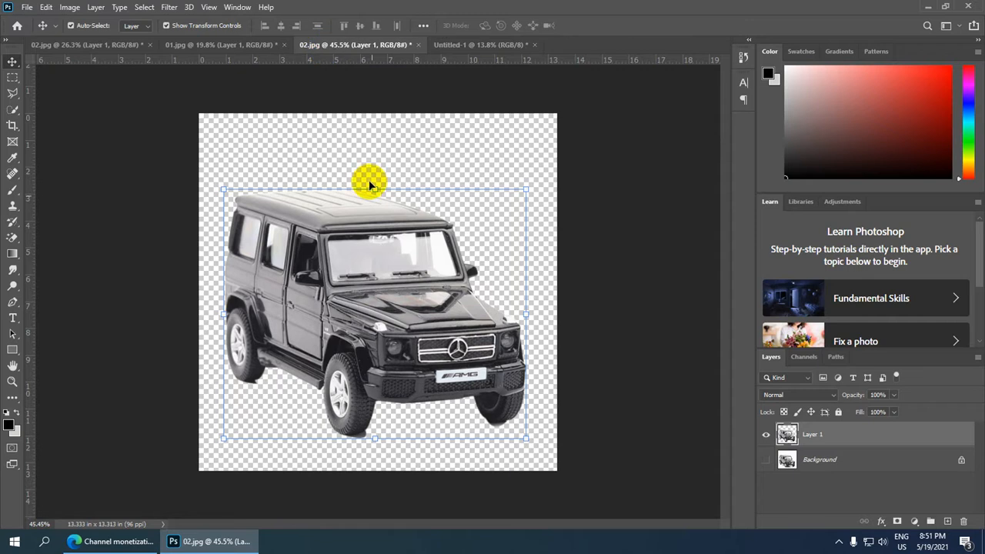
pyautogui.scroll(-1, 410, 308)
pyautogui.scroll(4, 412, 314)
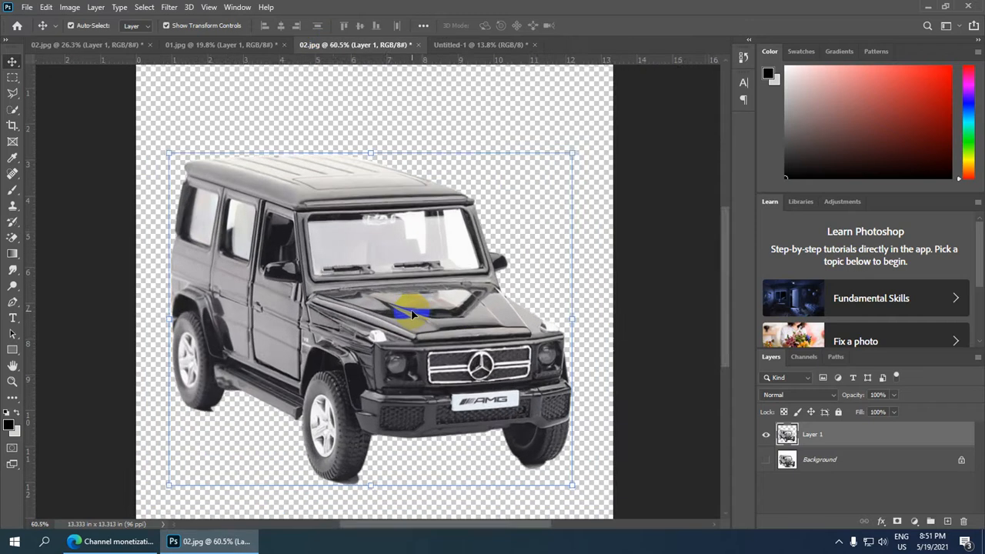
pyautogui.scroll(-2, 412, 314)
pyautogui.scroll(1, 413, 316)
pyautogui.scroll(-2, 413, 315)
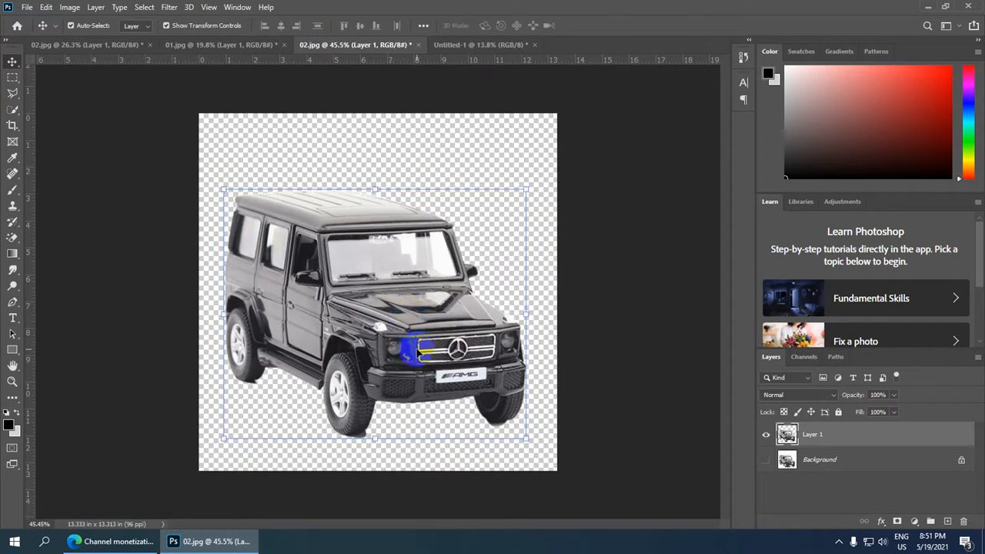
pyautogui.moveTo(406, 337); pyautogui.dragTo(406, 359)
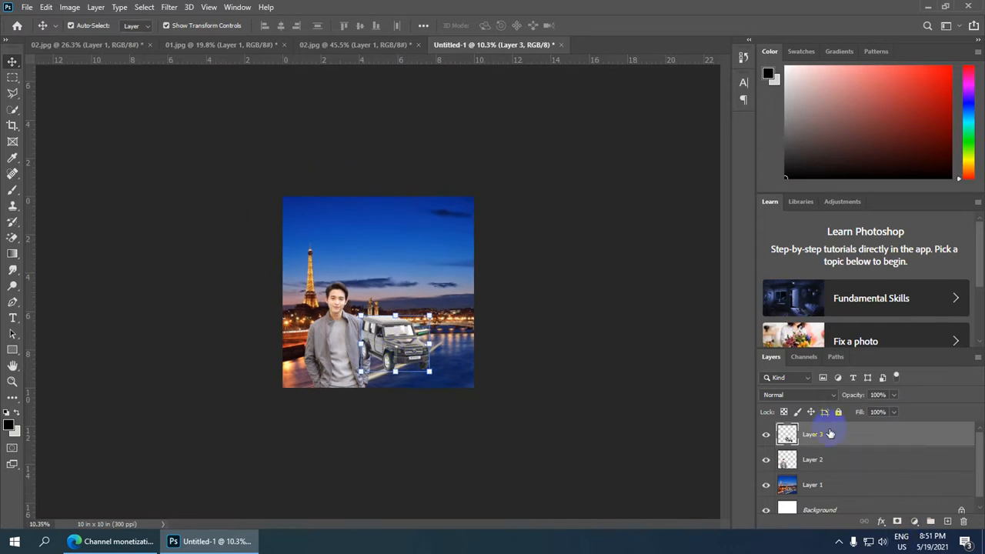
pyautogui.moveTo(829, 434); pyautogui.dragTo(826, 467)
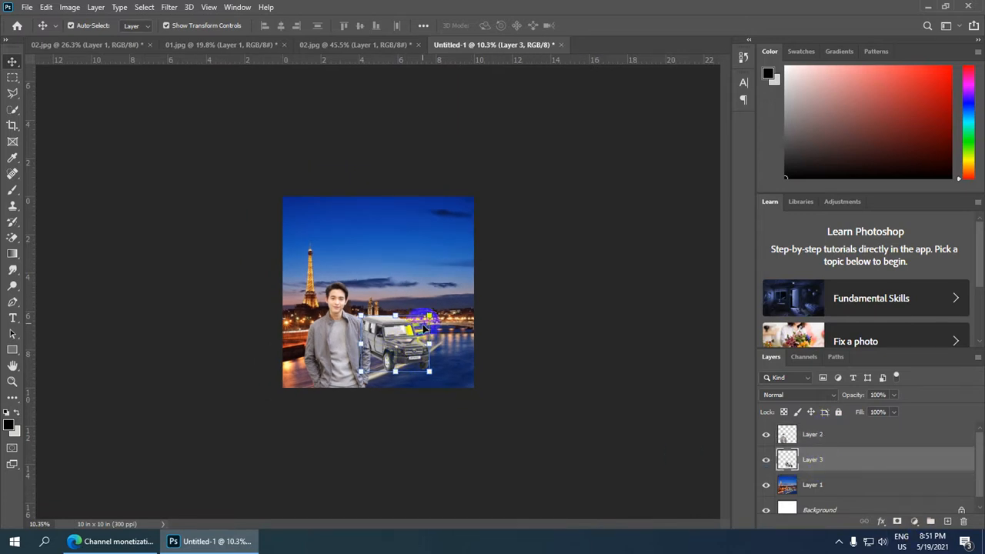
# Enlarge the car to about 141% and place it beside the man at the canvas's bottom edge, nudged slightly left.
pyautogui.moveTo(428, 315); pyautogui.dragTo(417, 343)
pyautogui.scroll(3, 417, 343)
pyautogui.scroll(1, 436, 352)
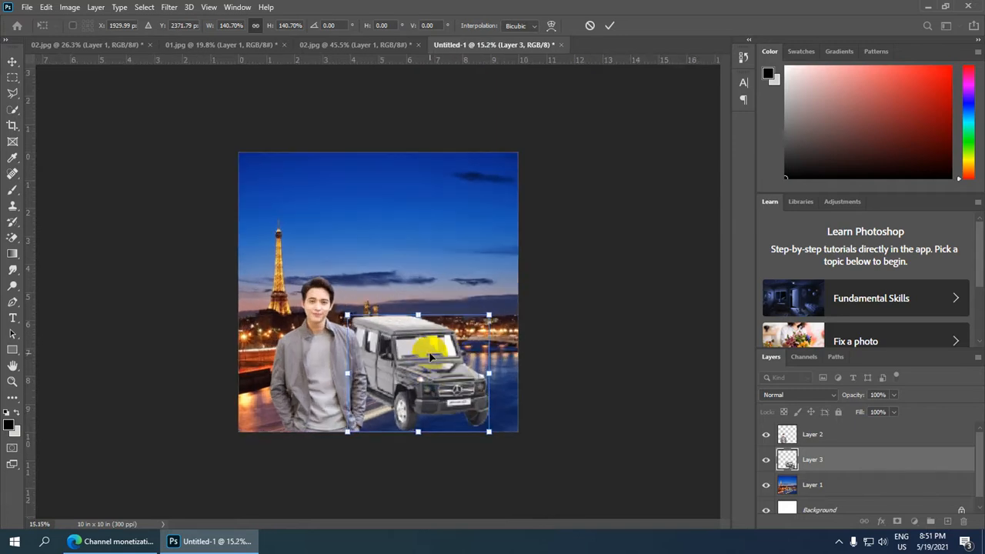
pyautogui.press('Left')
pyautogui.press('Left')
pyautogui.press('Left')
pyautogui.press('Left')
pyautogui.press('Left')
pyautogui.press('Left')
pyautogui.press('Left')
pyautogui.press('Left')
pyautogui.press('Left')
pyautogui.press('Left')
pyautogui.press('Left')
pyautogui.press('Left')
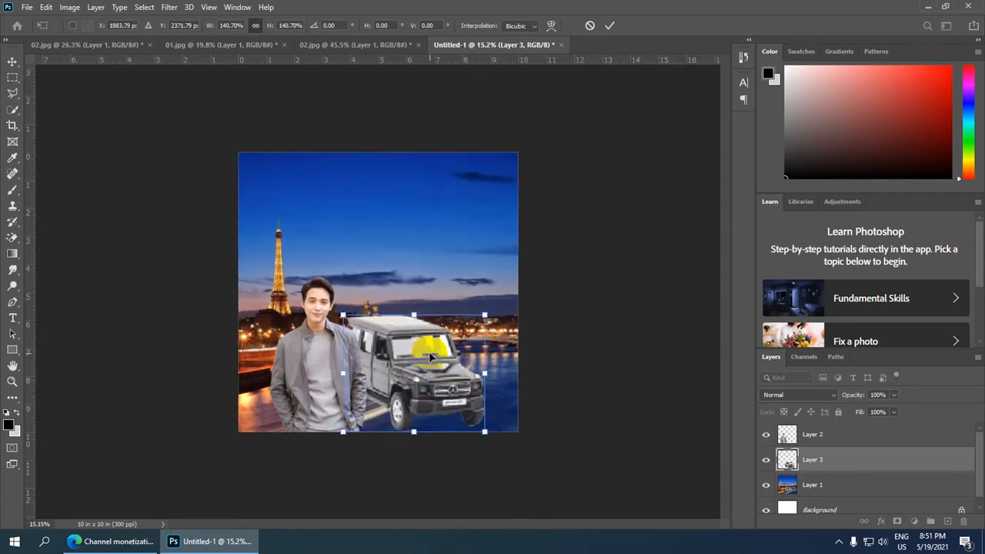
# Enlarge the car to about 173% and shift it left, partly behind the man, and slightly down.
pyautogui.moveTo(481, 315); pyautogui.dragTo(505, 276)
pyautogui.press('Left')
pyautogui.press('Left')
pyautogui.press('Left')
pyautogui.press('Left')
pyautogui.press('Left')
pyautogui.press('Left')
pyautogui.press('Left')
pyautogui.press('Left')
pyautogui.press('Left')
pyautogui.press('Left')
pyautogui.press('Left')
pyautogui.press('Left')
pyautogui.press('Left')
pyautogui.press('Left')
pyautogui.press('Left')
pyautogui.press('Left')
pyautogui.press('Left')
pyautogui.press('Left')
pyautogui.press('Left')
pyautogui.press('Left')
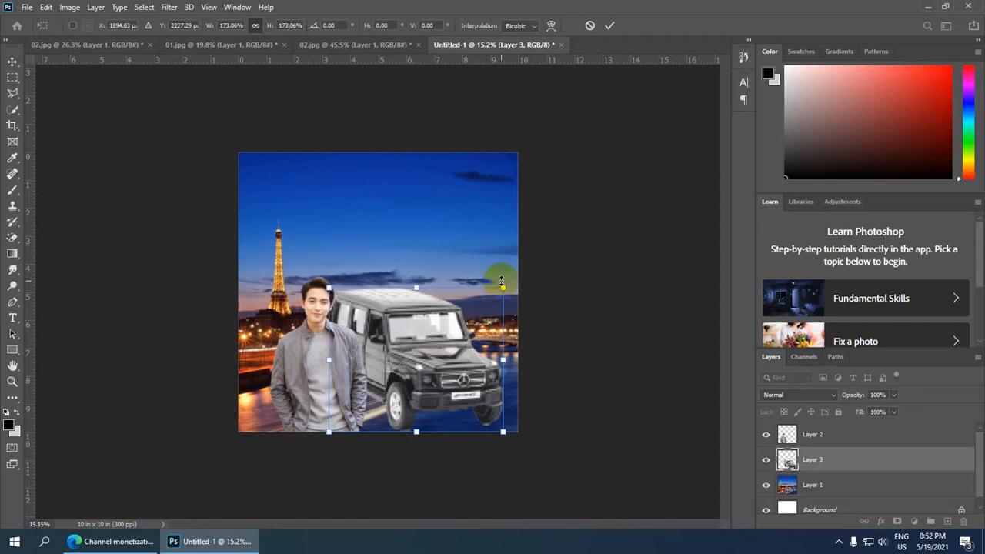
pyautogui.press('Left')
pyautogui.press('Left')
pyautogui.press('Left')
pyautogui.press('Left')
pyautogui.press('Left')
pyautogui.press('Left')
pyautogui.press('Left')
pyautogui.press('Left')
pyautogui.press('Left')
pyautogui.press('Left')
pyautogui.press('Left')
pyautogui.press('Left')
pyautogui.press('Left')
pyautogui.press('Left')
pyautogui.press('Left')
pyautogui.press('Left')
pyautogui.press('Left')
pyautogui.press('Left')
pyautogui.press('Left')
pyautogui.press('Left')
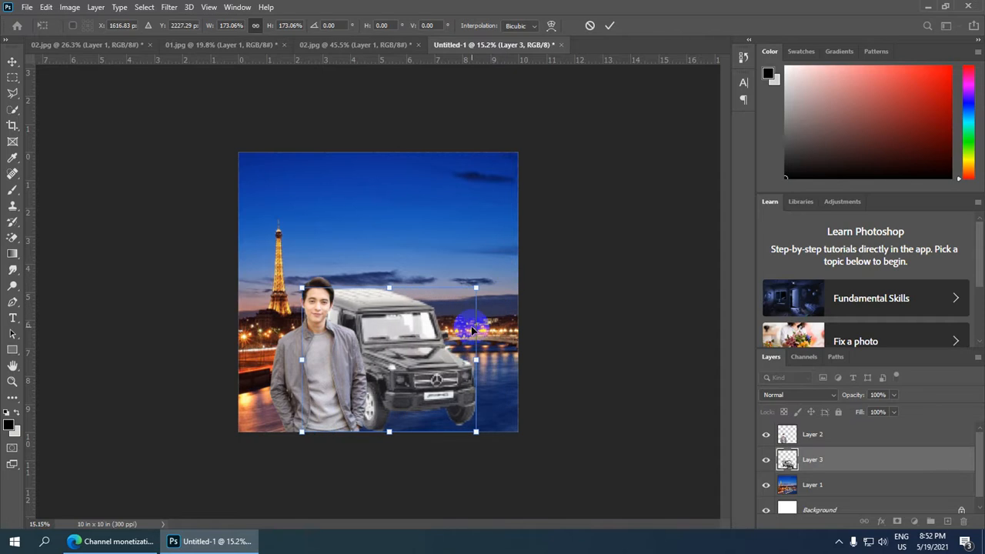
pyautogui.press('Down')
pyautogui.scroll(-1, 433, 403)
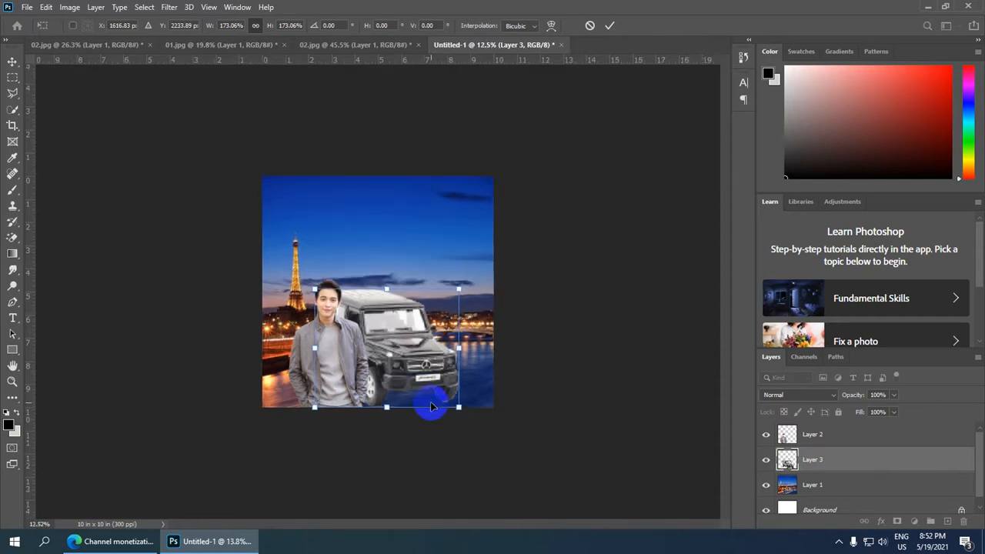
pyautogui.press('Down')
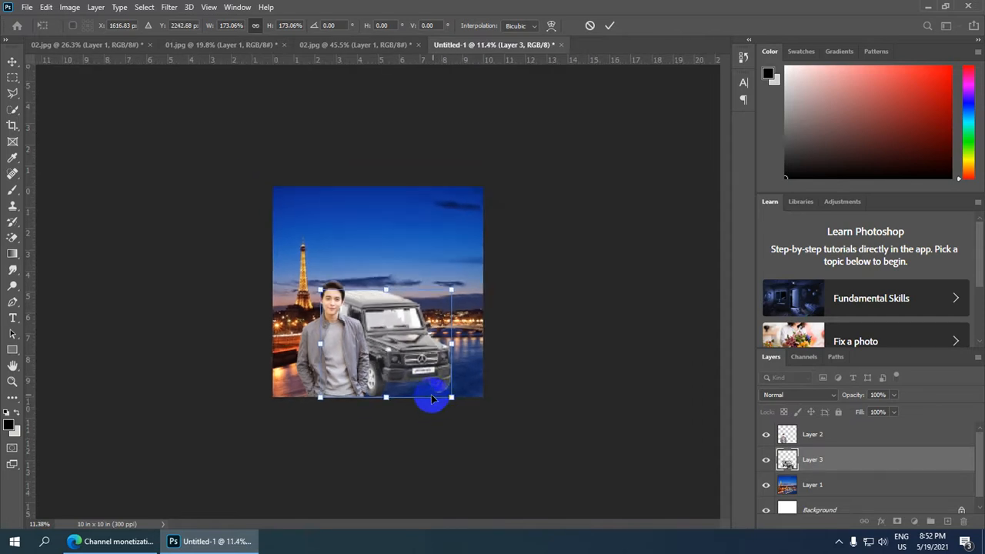
pyautogui.click(613, 28)
# Stretch the cityscape to about 156% width and 119% height and shift it right so the tower stands clear of the man.
pyautogui.click(407, 236)
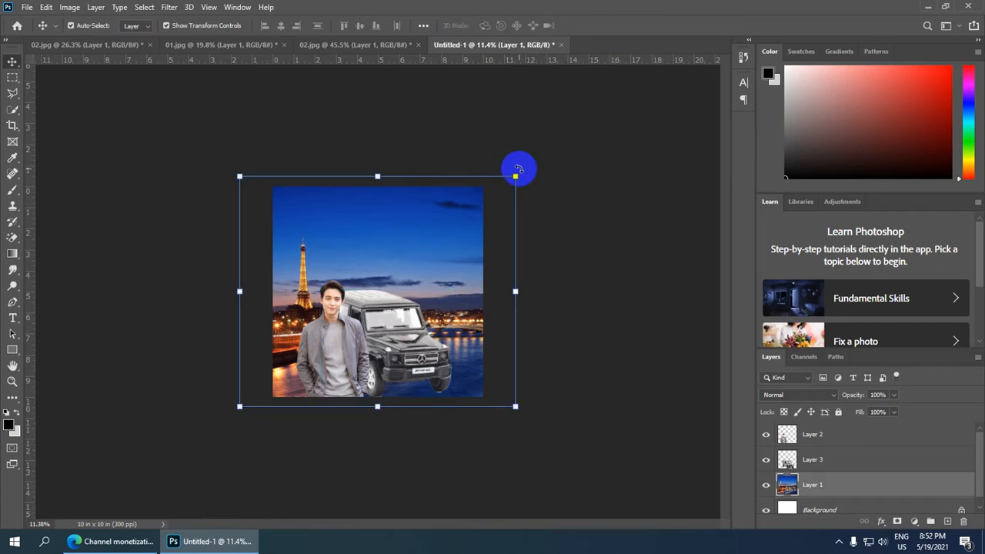
pyautogui.moveTo(515, 176); pyautogui.dragTo(590, 152)
pyautogui.scroll(-1, 359, 290)
pyautogui.scroll(-1, 358, 290)
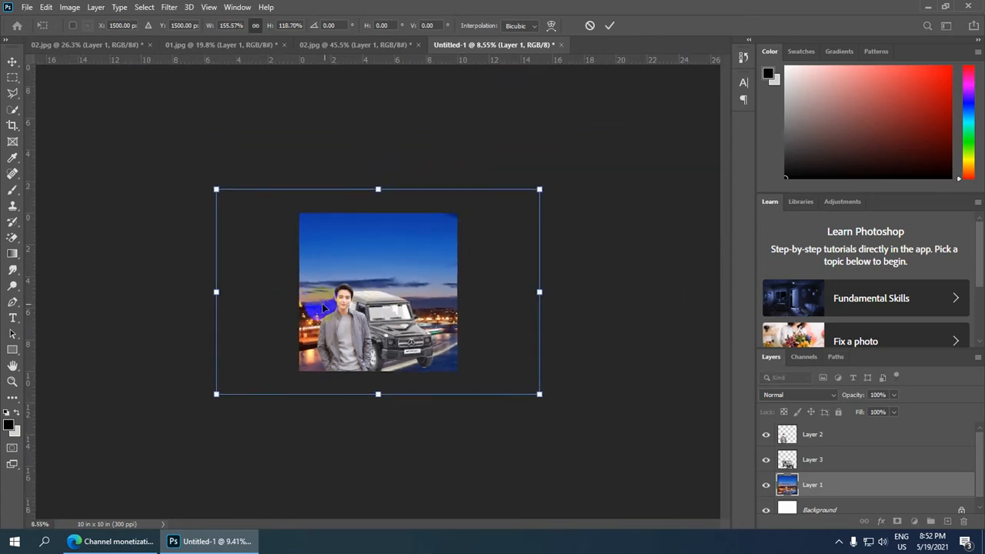
pyautogui.moveTo(390, 292); pyautogui.dragTo(399, 291)
pyautogui.scroll(-1, 399, 293)
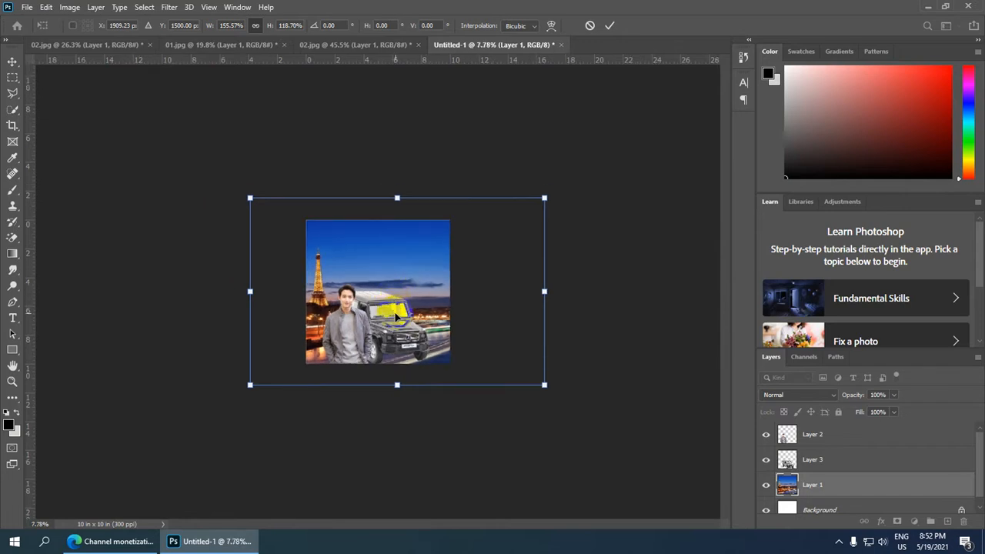
pyautogui.click(609, 25)
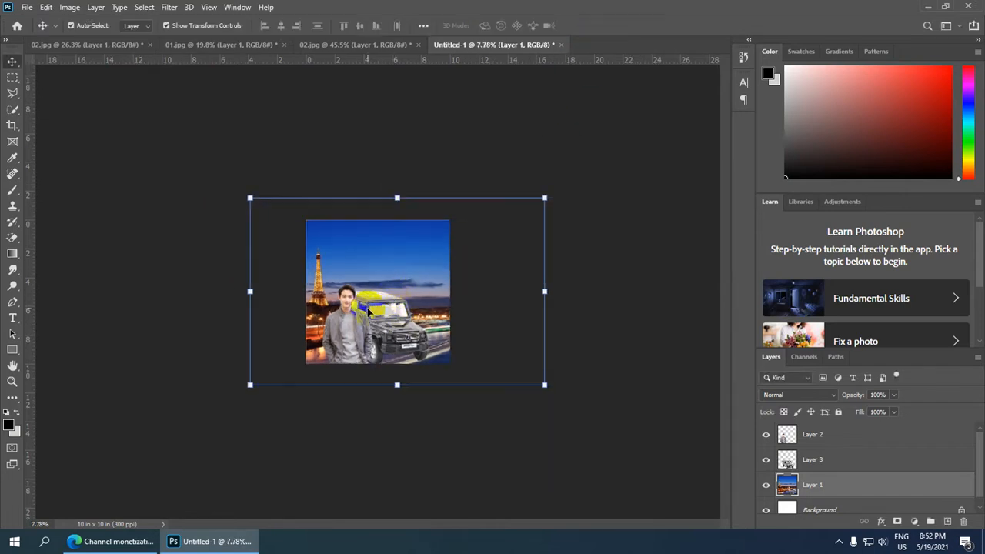
# Move the car slightly down against the canvas's bottom edge and deselect its layer.
pyautogui.click(387, 329)
pyautogui.scroll(8, 387, 330)
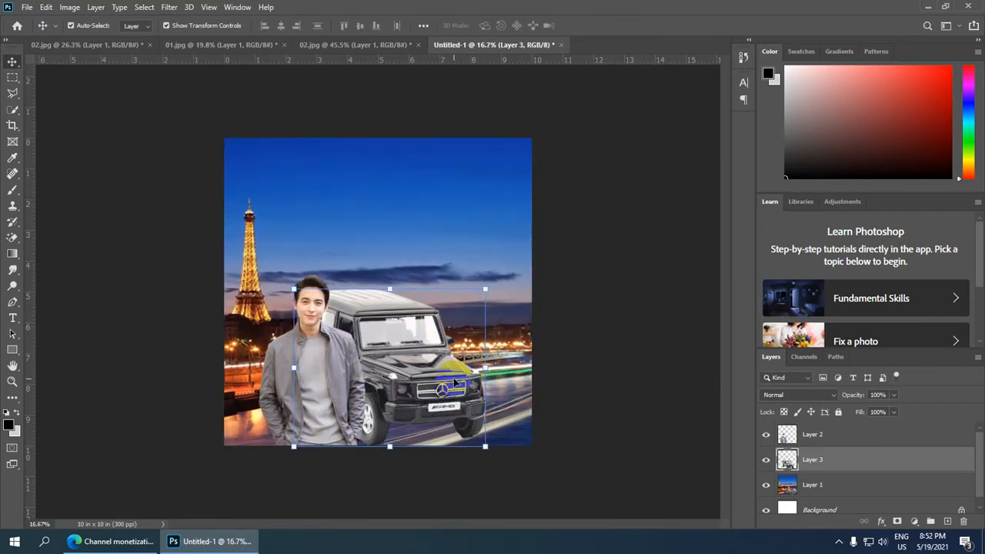
pyautogui.scroll(-3, 455, 383)
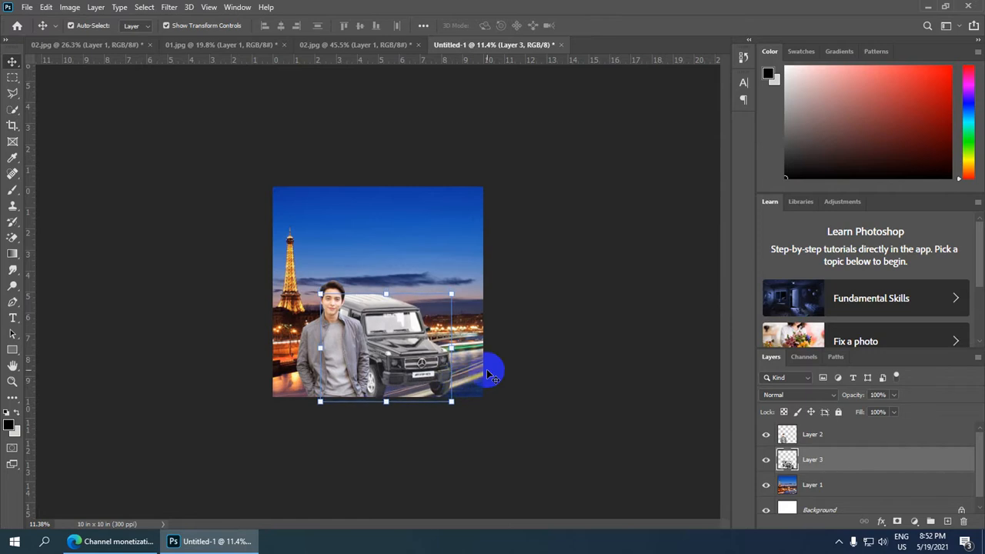
pyautogui.scroll(-1, 490, 375)
pyautogui.scroll(-2, 489, 375)
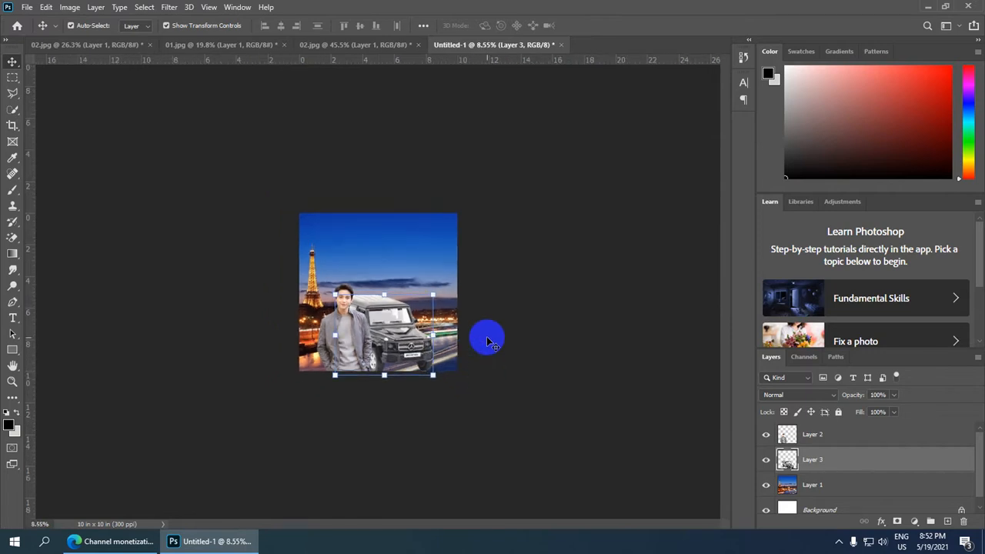
pyautogui.click(607, 163)
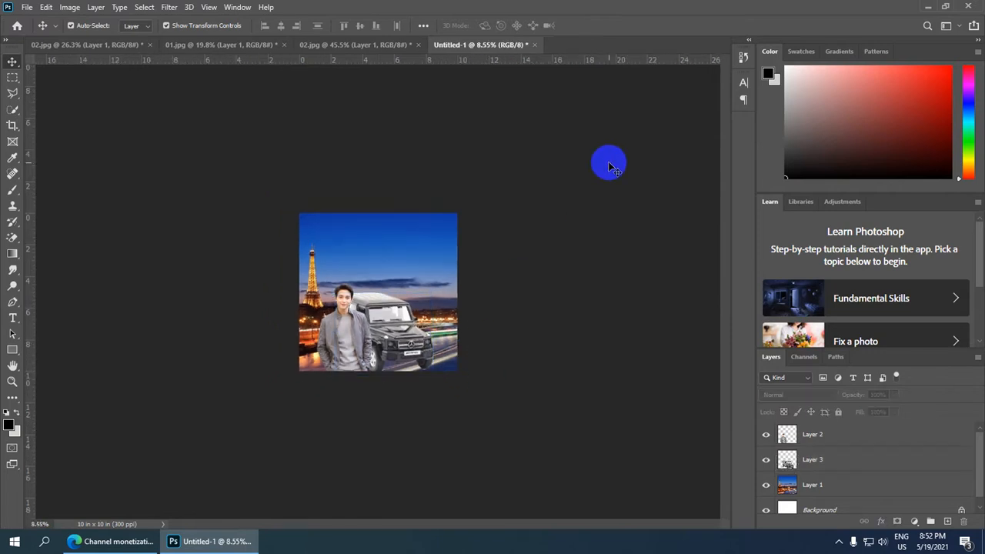
# Add a Brightness/Contrast adjustment layer above the man's layer with brightness -45 and contrast 27.
pyautogui.scroll(-1, 446, 358)
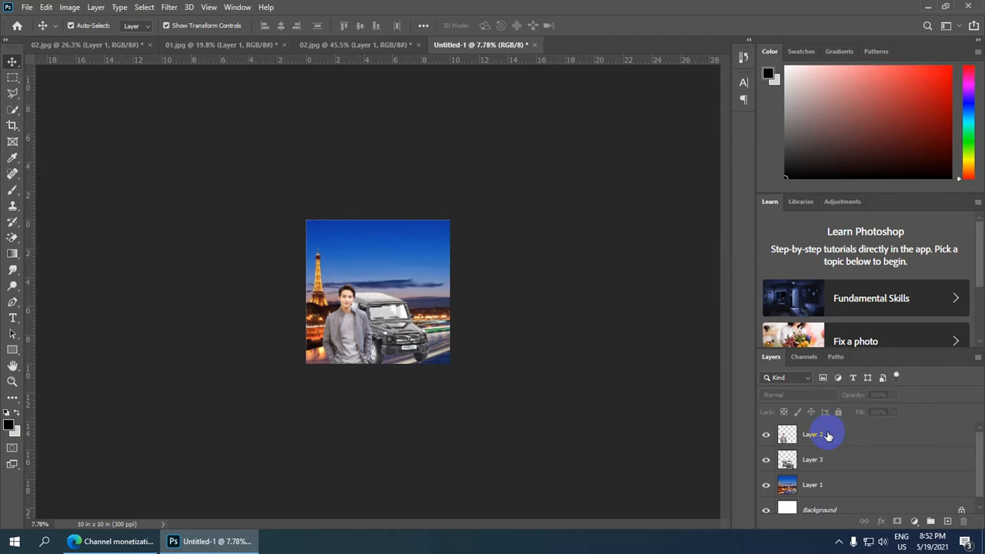
pyautogui.click(827, 435)
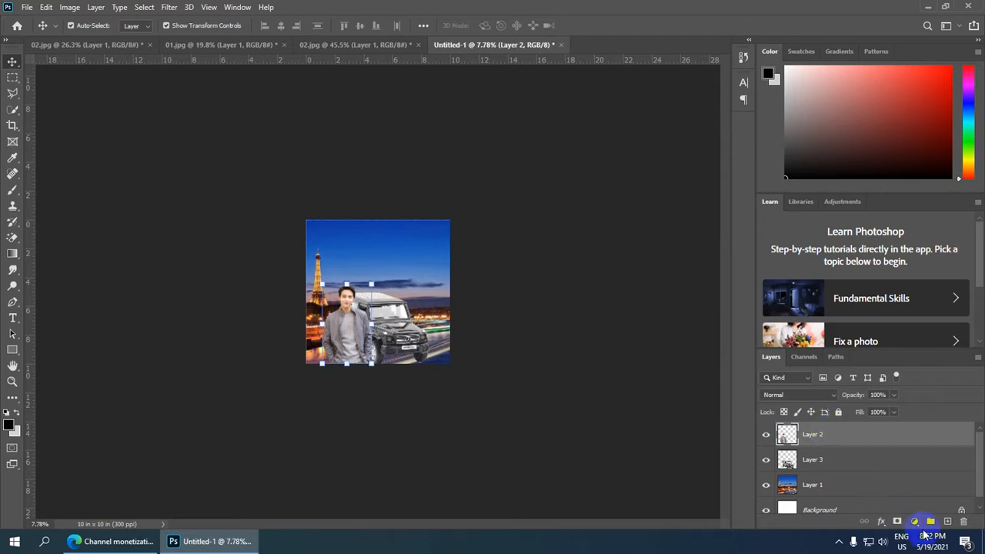
pyautogui.scroll(-2, 870, 379)
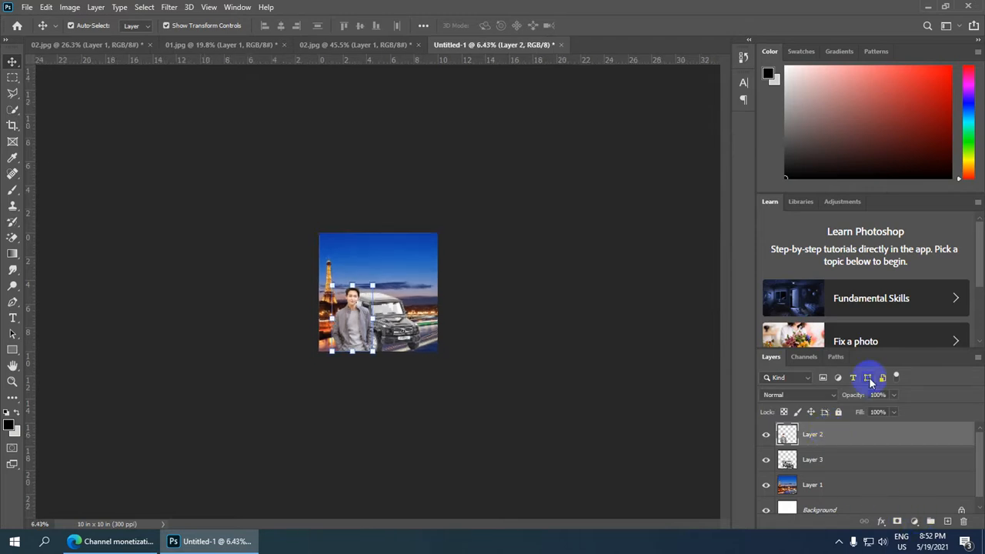
pyautogui.scroll(3, 857, 370)
pyautogui.scroll(3, 425, 321)
pyautogui.scroll(-2, 426, 321)
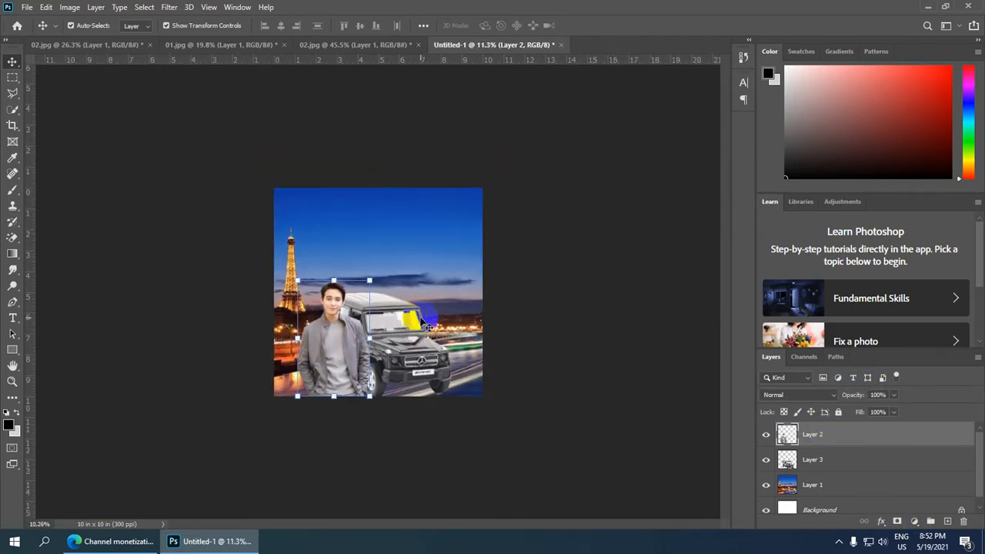
pyautogui.click(915, 521)
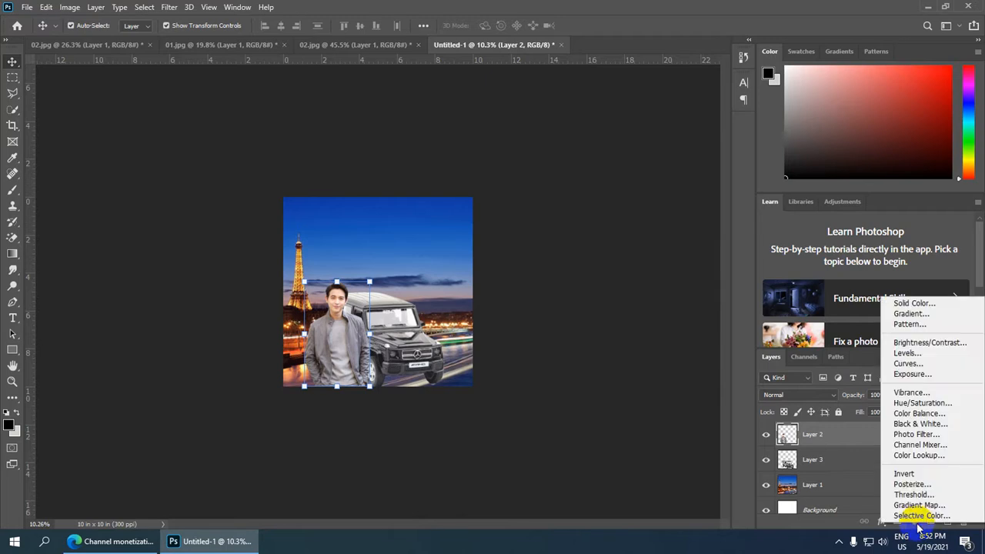
pyautogui.click(931, 343)
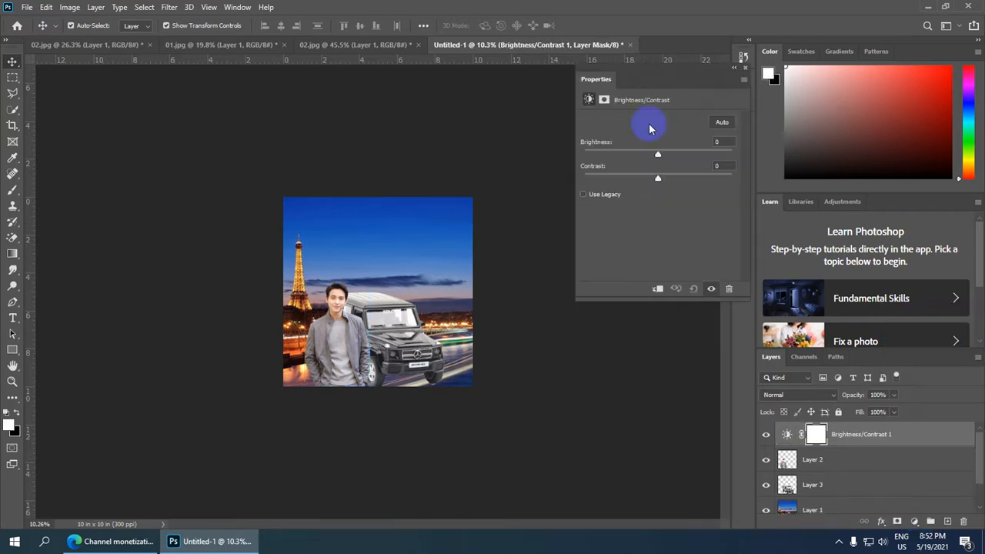
pyautogui.moveTo(658, 159); pyautogui.dragTo(641, 159)
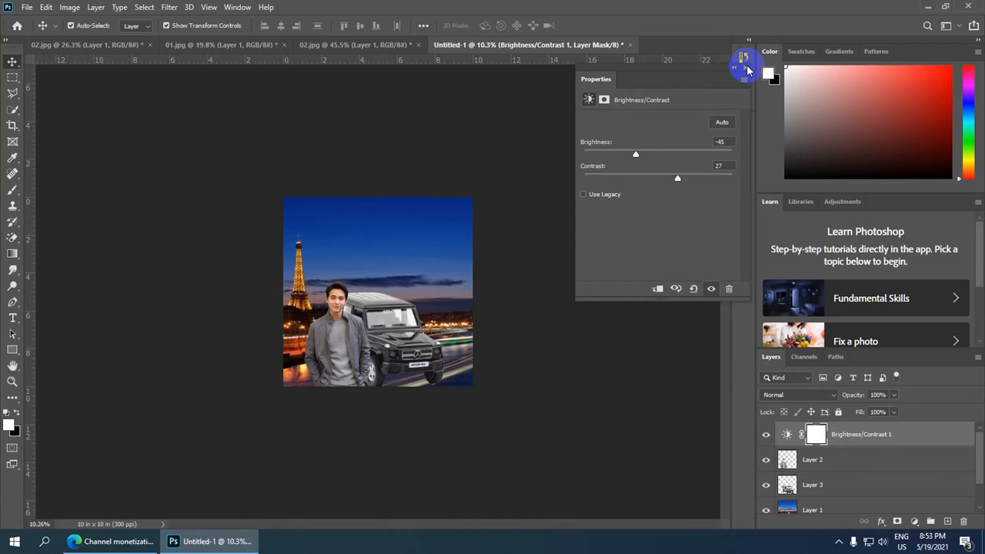
pyautogui.click(744, 68)
# Add a Color Balance adjustment layer on top with midtones set to Cyan–Red +18 and Magenta–Green -2.
pyautogui.scroll(-1, 539, 293)
pyautogui.scroll(4, 508, 331)
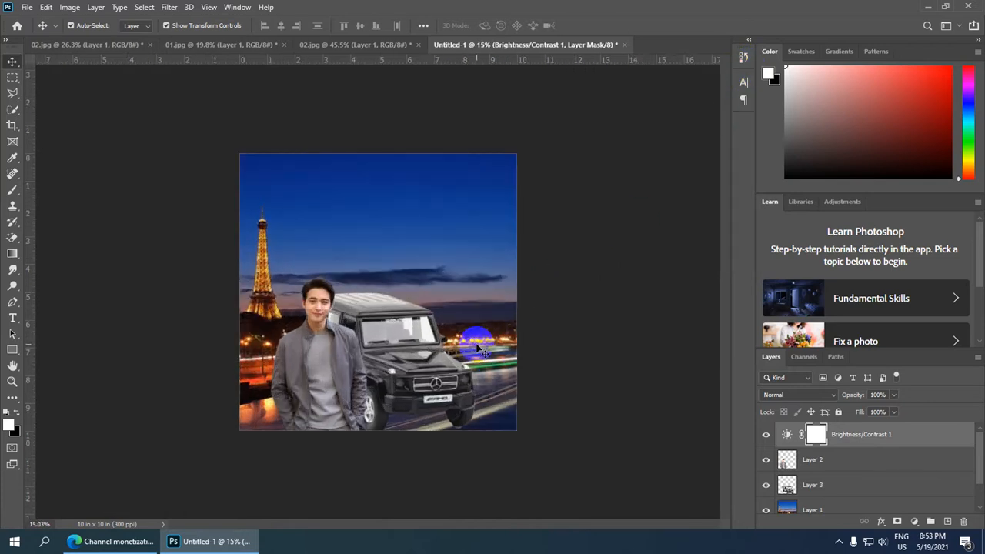
pyautogui.scroll(-4, 477, 350)
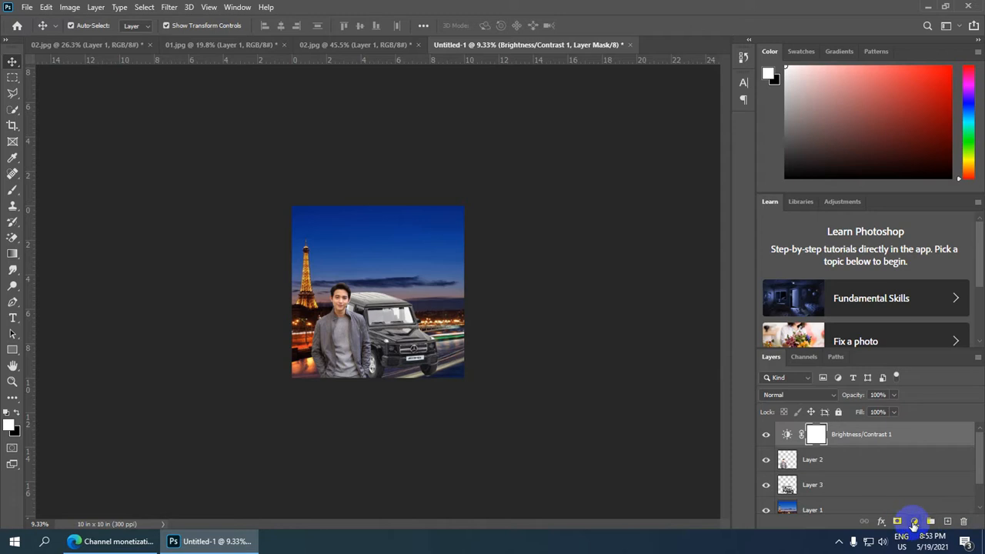
pyautogui.click(913, 522)
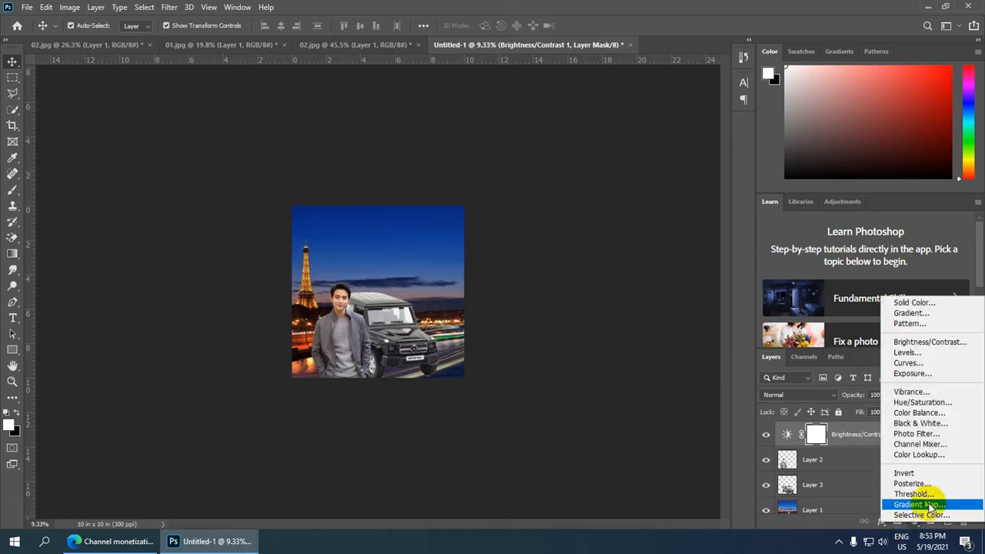
pyautogui.click(938, 414)
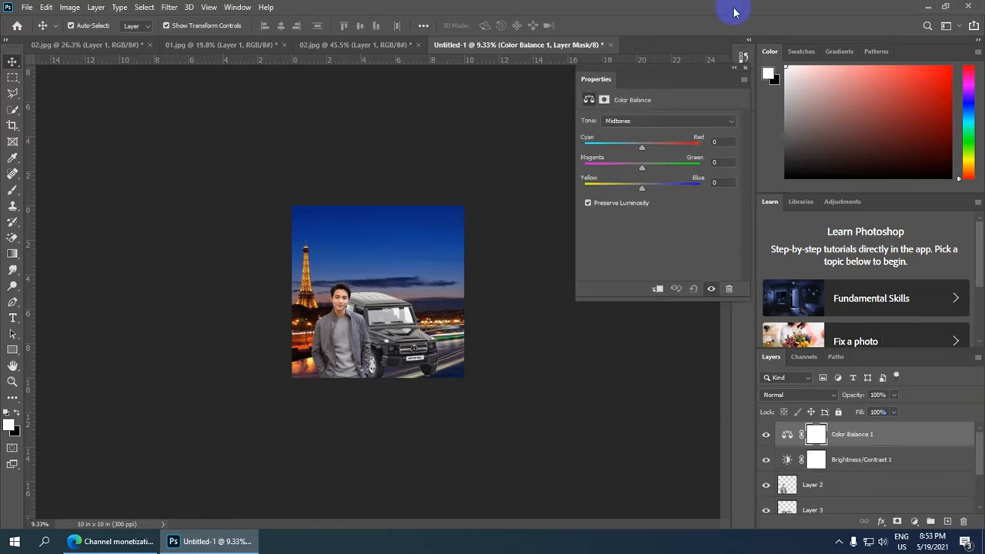
pyautogui.moveTo(643, 148); pyautogui.dragTo(643, 171)
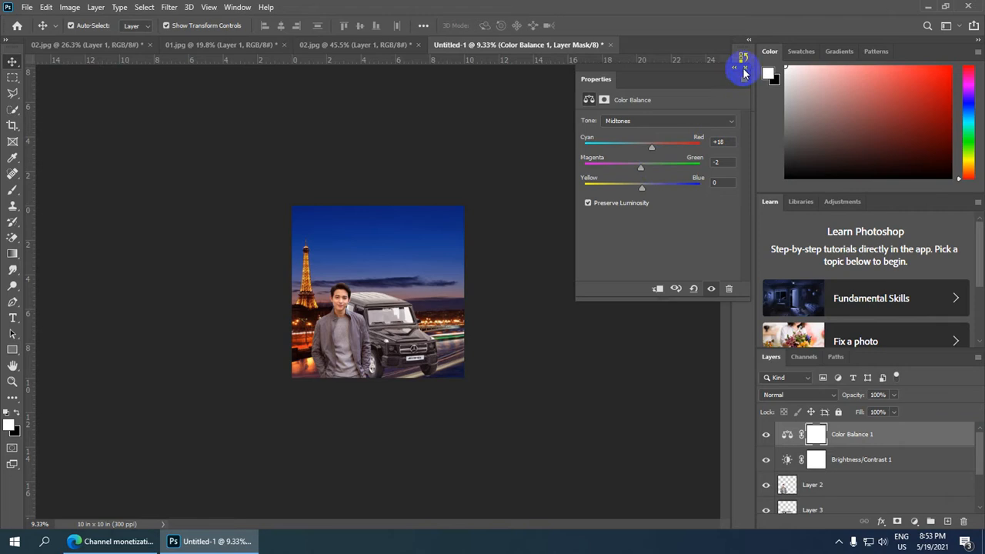
pyautogui.click(744, 69)
pyautogui.scroll(2, 444, 384)
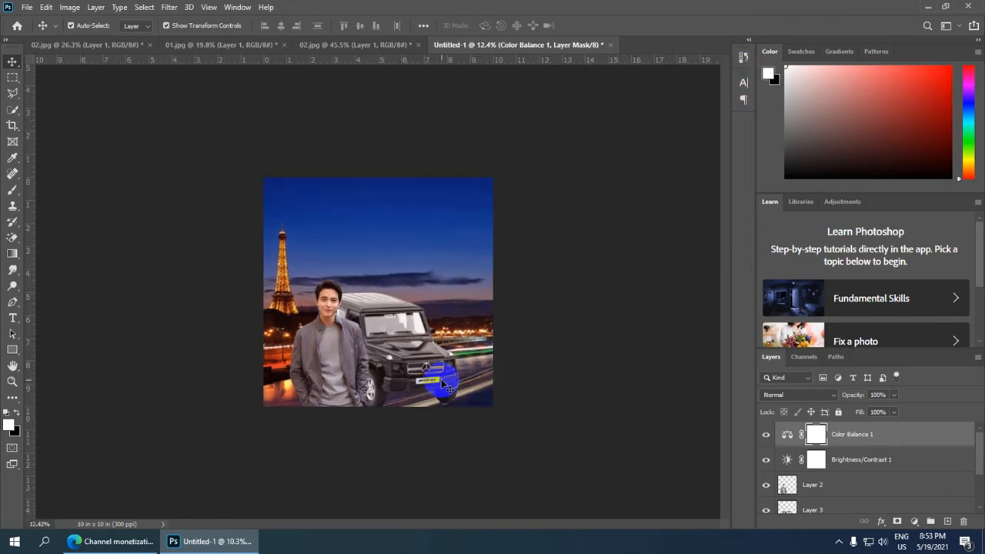
pyautogui.scroll(-1, 892, 468)
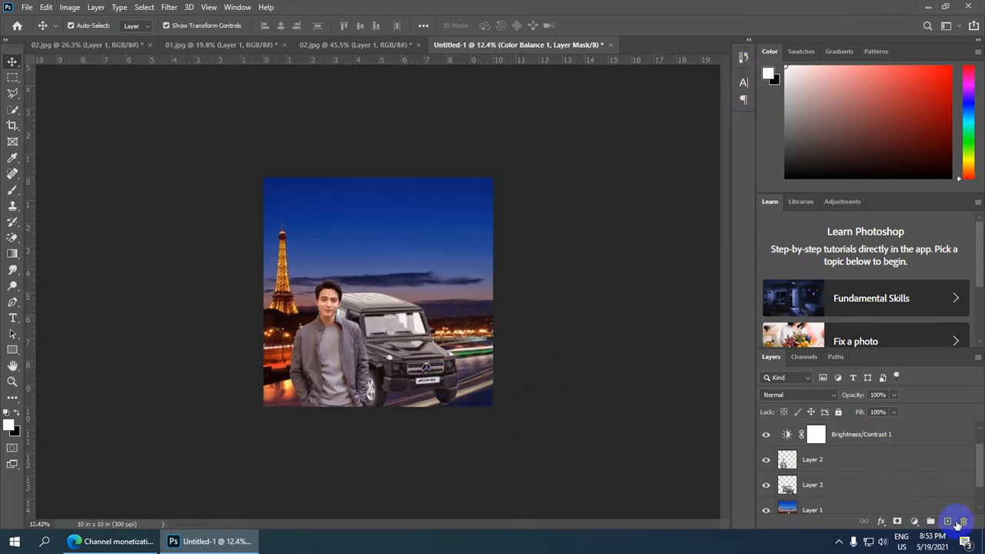
pyautogui.click(915, 524)
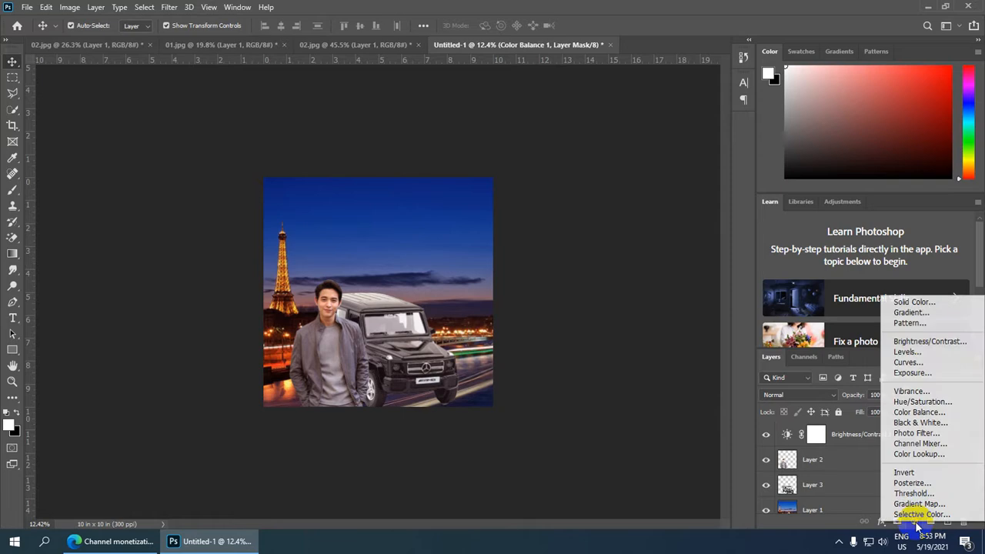
pyautogui.click(918, 313)
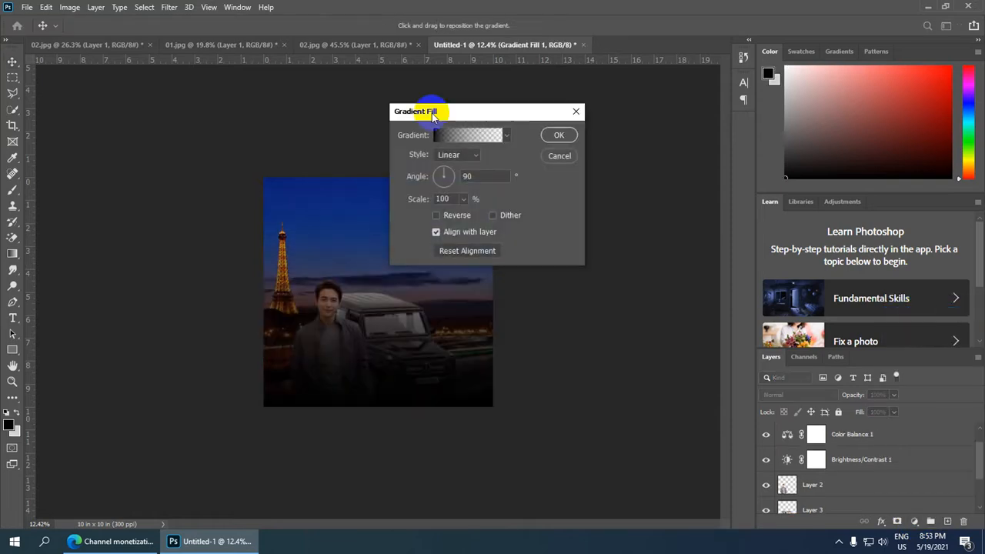
pyautogui.moveTo(503, 115); pyautogui.dragTo(635, 96)
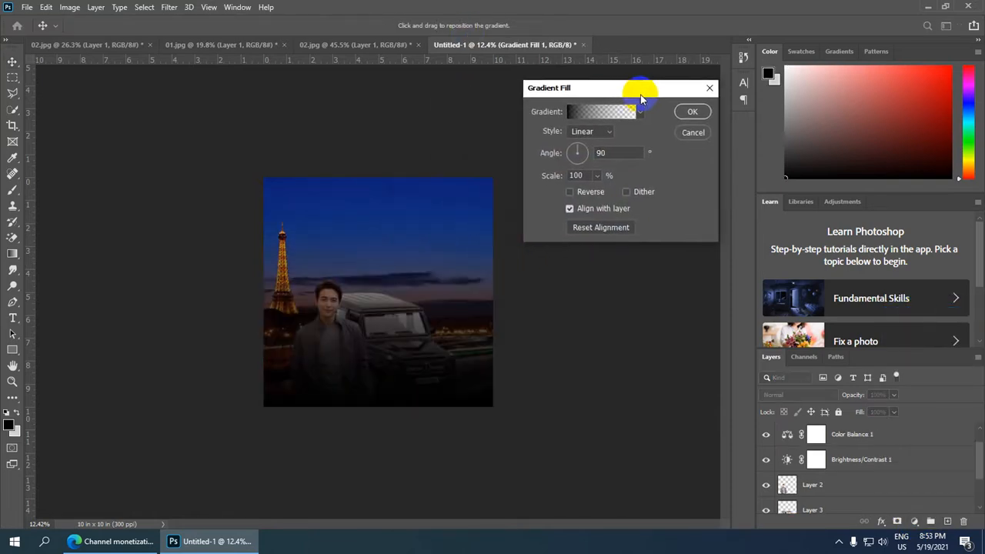
pyautogui.click(604, 131)
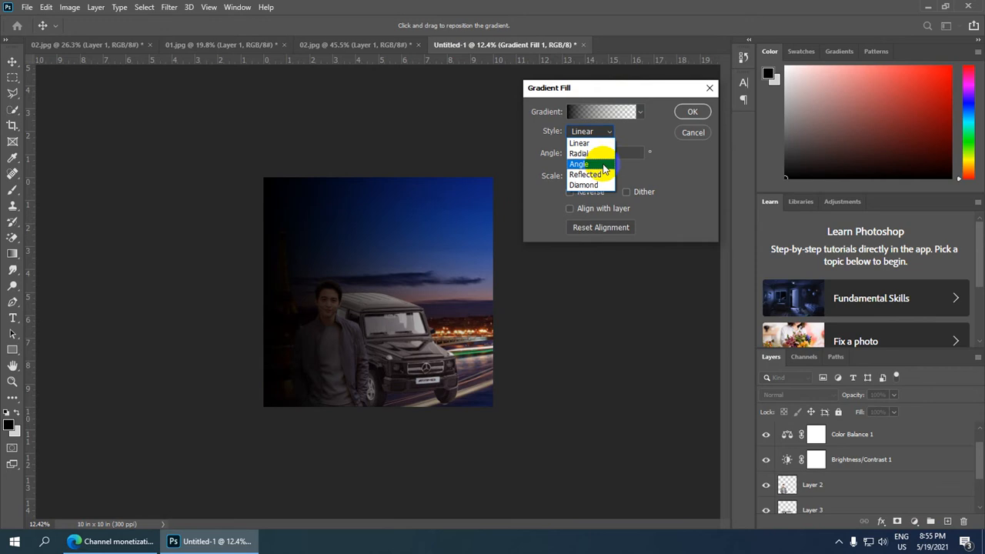
pyautogui.click(604, 164)
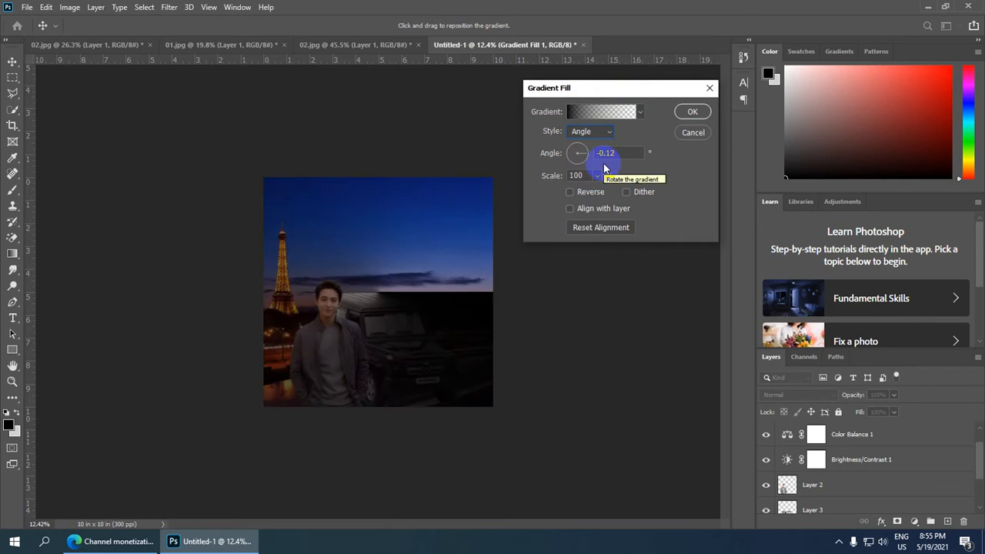
pyautogui.click(626, 193)
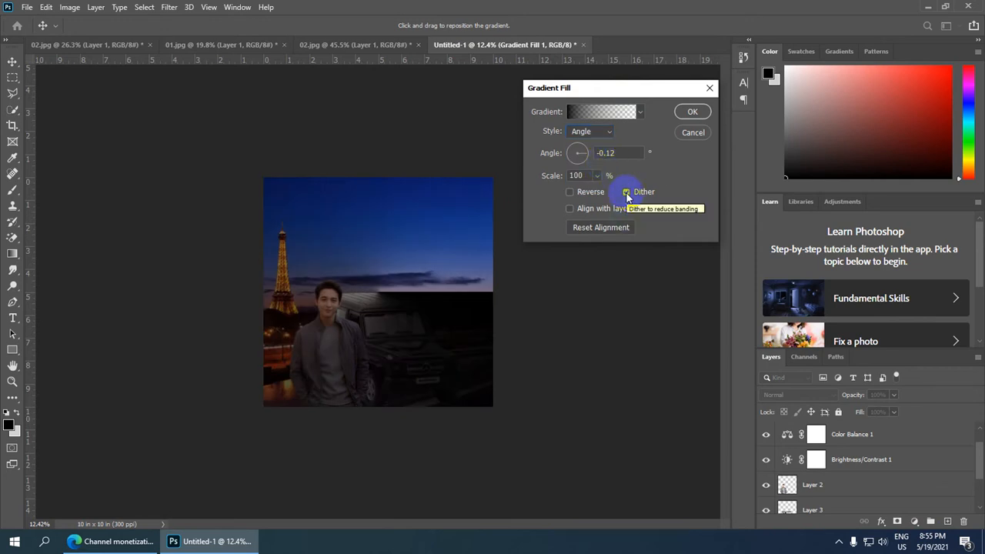
pyautogui.moveTo(583, 156)
pyautogui.mouseDown()
pyautogui.moveTo(562, 167)
pyautogui.moveTo(567, 136)
pyautogui.moveTo(569, 154)
pyautogui.moveTo(575, 148)
pyautogui.mouseUp()
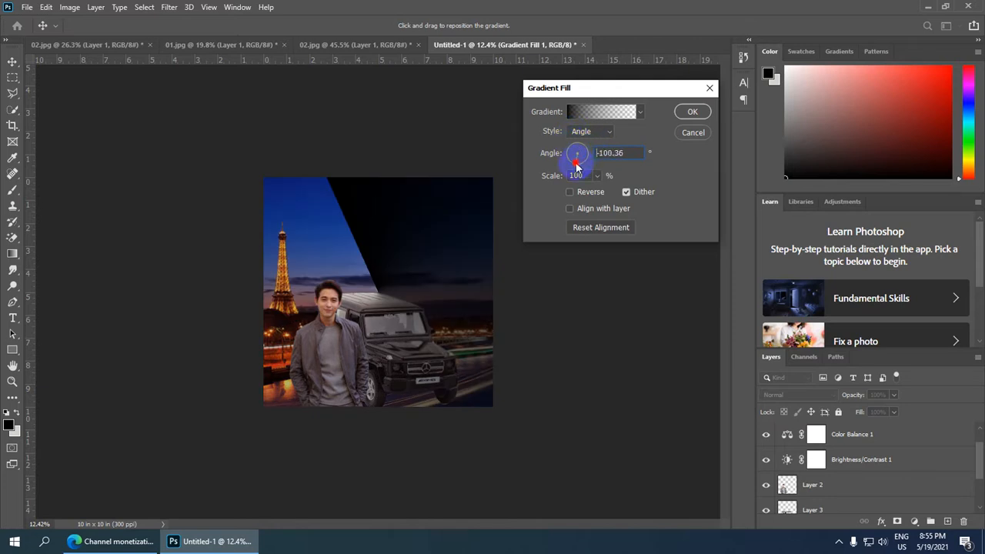
pyautogui.moveTo(578, 165)
pyautogui.mouseDown()
pyautogui.moveTo(592, 154)
pyautogui.moveTo(552, 154)
pyautogui.moveTo(587, 154)
pyautogui.moveTo(567, 148)
pyautogui.moveTo(583, 165)
pyautogui.moveTo(565, 150)
pyautogui.moveTo(590, 154)
pyautogui.moveTo(576, 143)
pyautogui.moveTo(566, 158)
pyautogui.mouseUp()
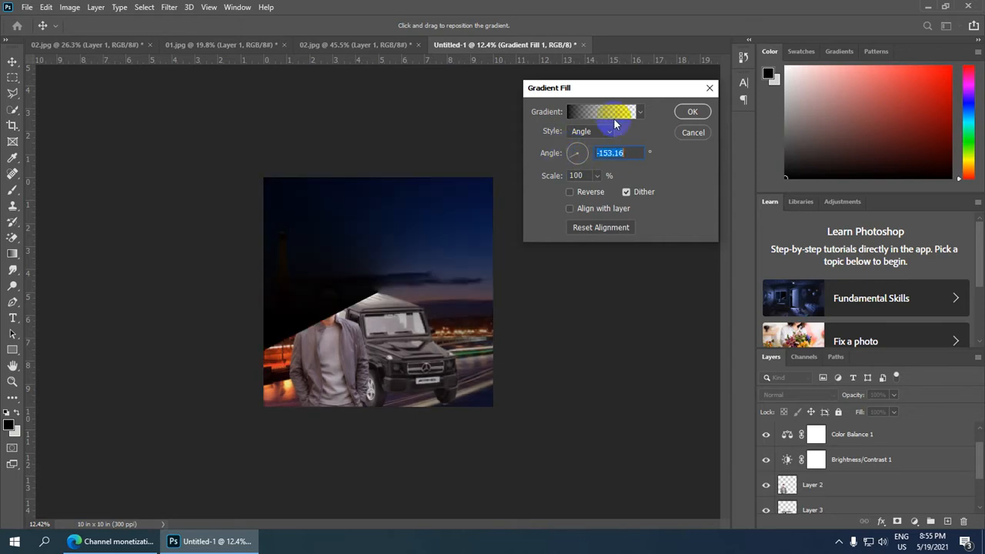
pyautogui.click(696, 134)
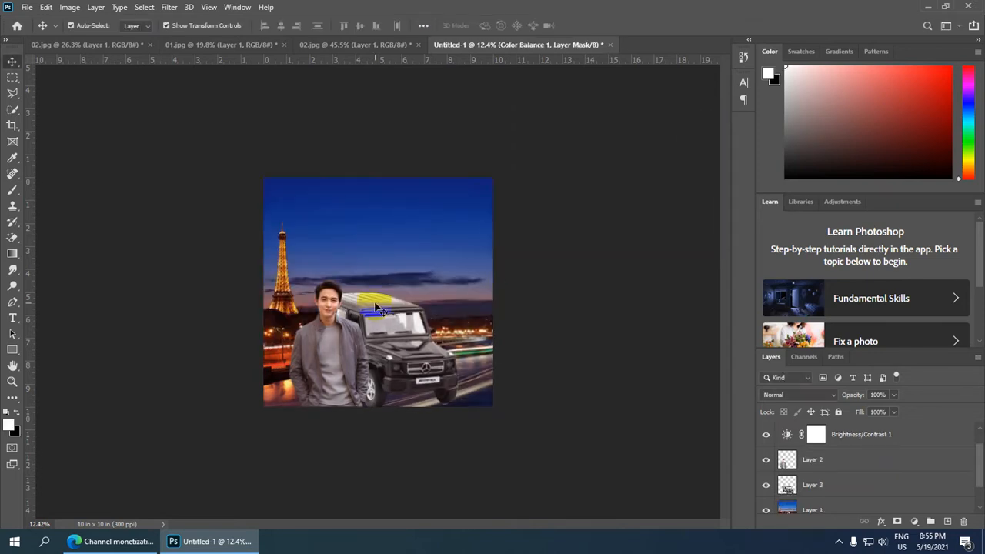
# Hide the man's layer, the Brightness/Contrast adjustment and the cityscape layer so the car stands alone on the white background.
pyautogui.scroll(-3, 376, 308)
pyautogui.scroll(7, 405, 374)
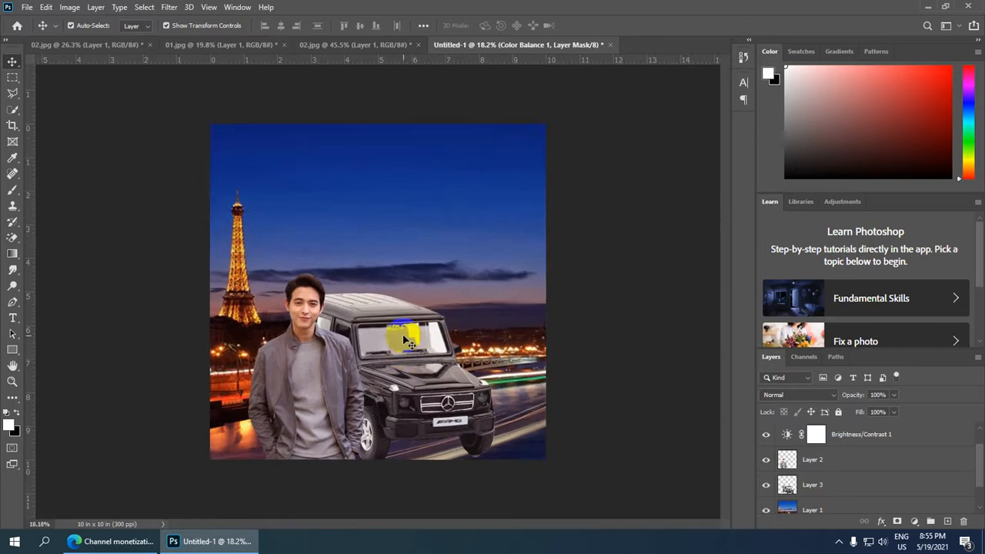
pyautogui.scroll(-3, 406, 341)
pyautogui.scroll(4, 399, 307)
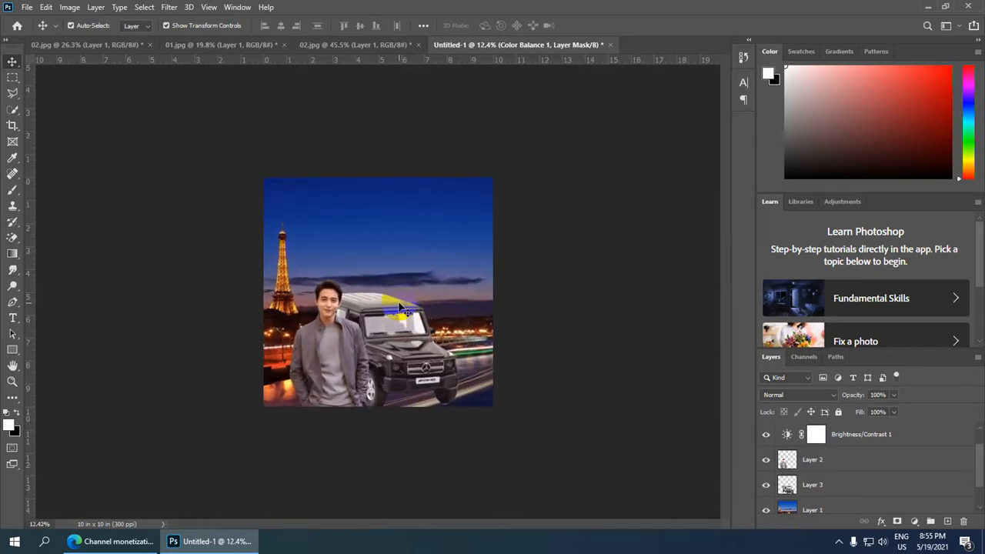
pyautogui.scroll(6, 399, 308)
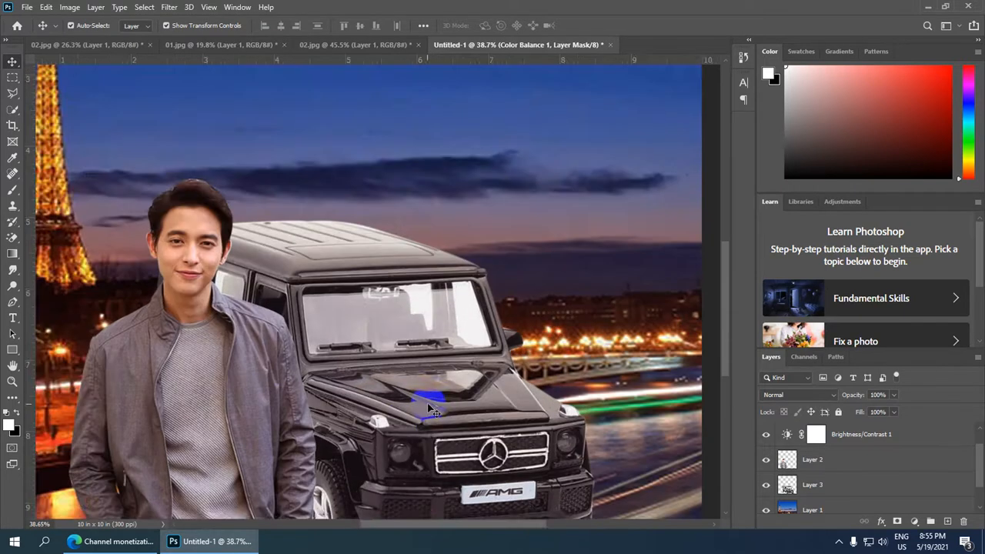
pyautogui.moveTo(508, 329); pyautogui.dragTo(454, 191)
pyautogui.scroll(1, 370, 313)
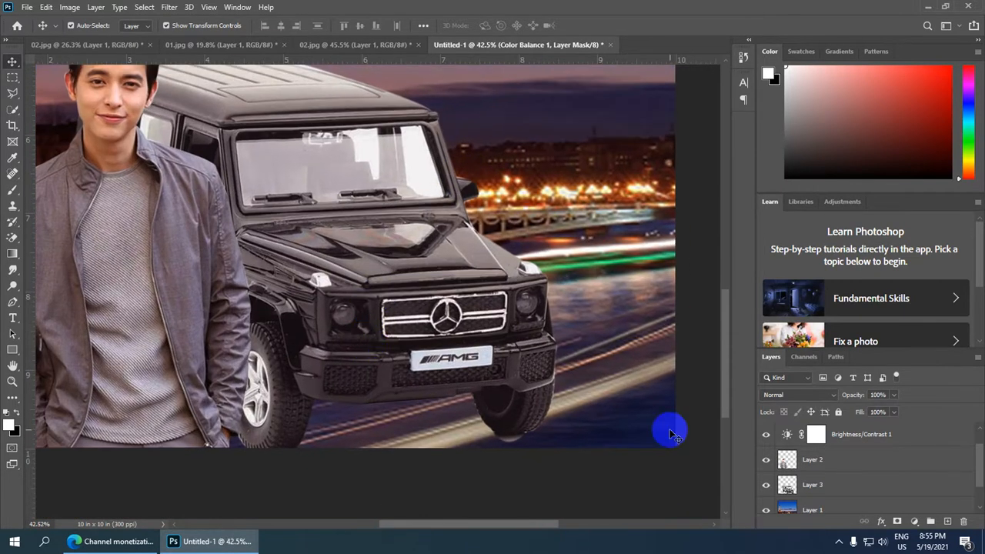
pyautogui.click(765, 461)
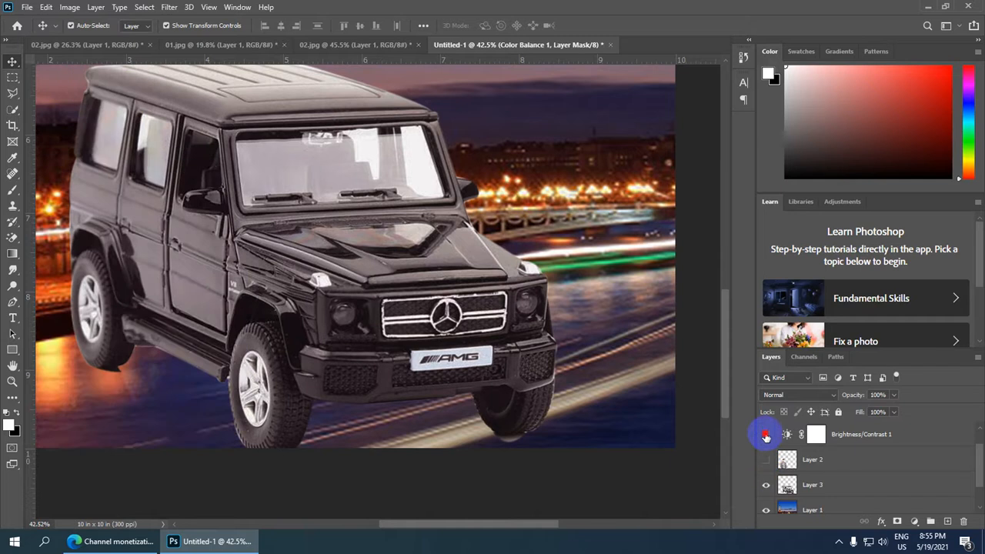
pyautogui.click(765, 434)
pyautogui.click(765, 510)
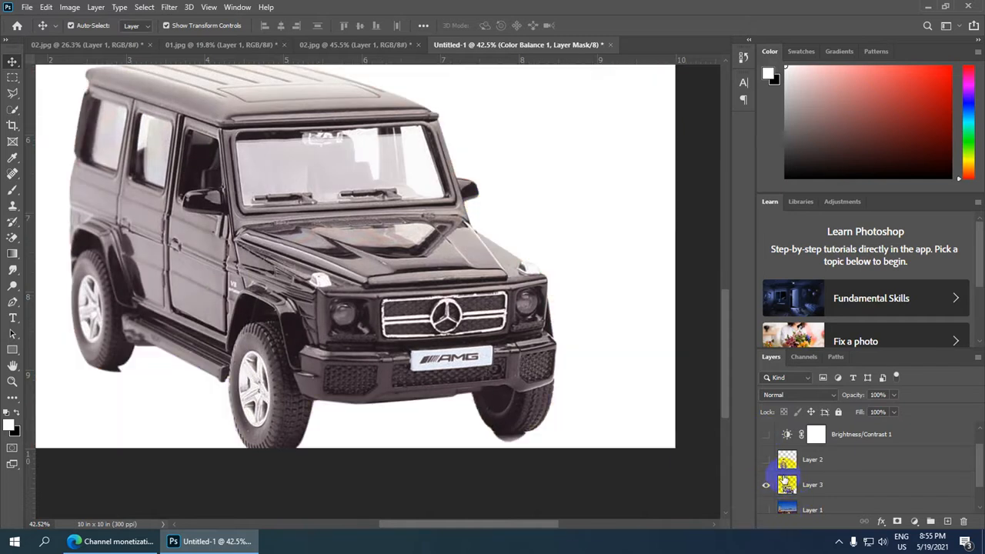
# Add a new empty layer above the Color Balance adjustment.
pyautogui.scroll(-1, 350, 319)
pyautogui.scroll(1, 350, 319)
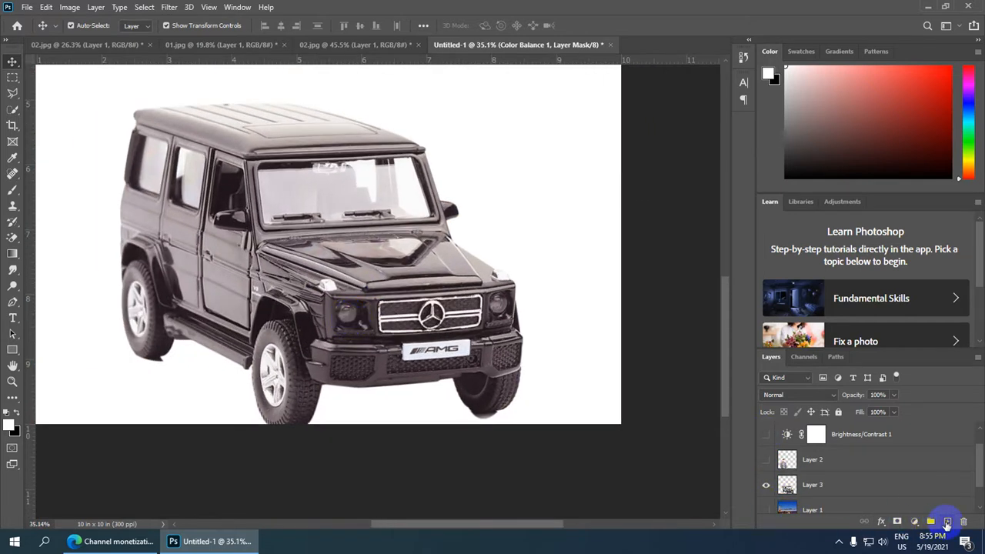
pyautogui.click(947, 521)
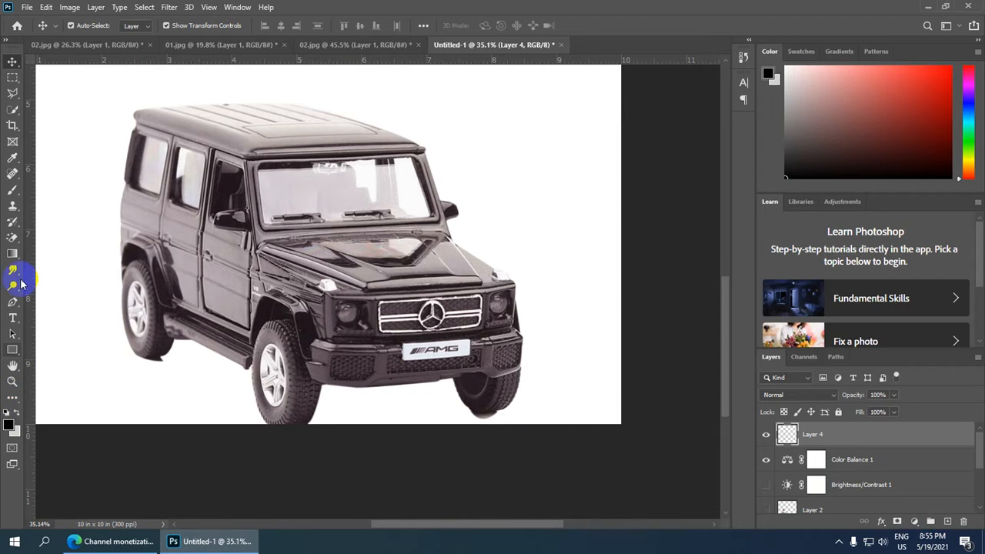
# Set the Brush tool's foreground colour to orange ff8a00.
pyautogui.click(12, 190)
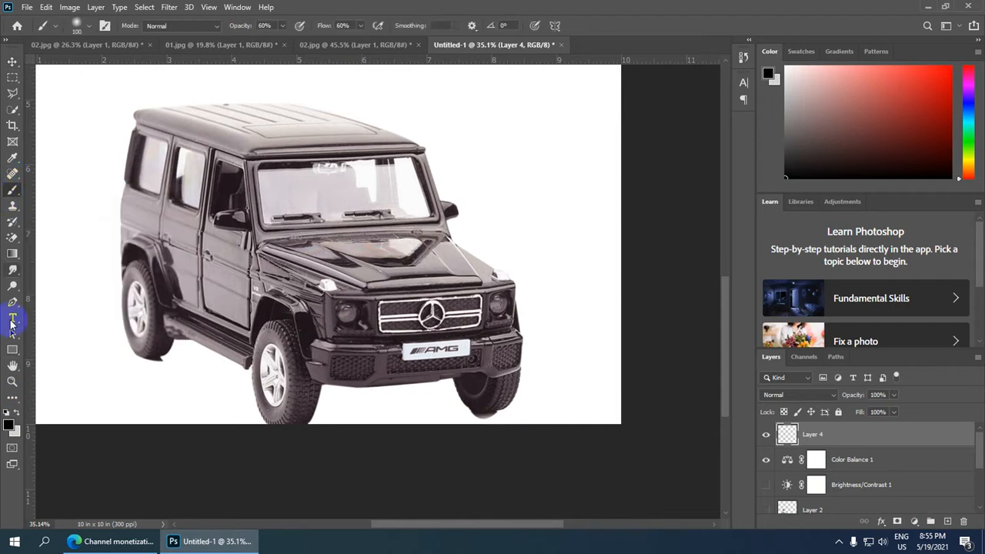
pyautogui.click(9, 428)
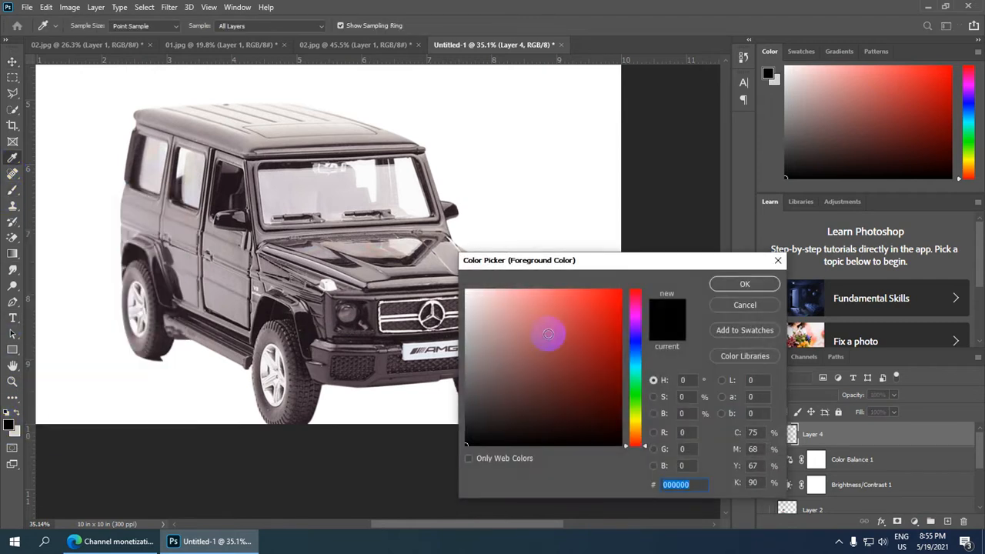
pyautogui.click(633, 428)
pyautogui.click(598, 310)
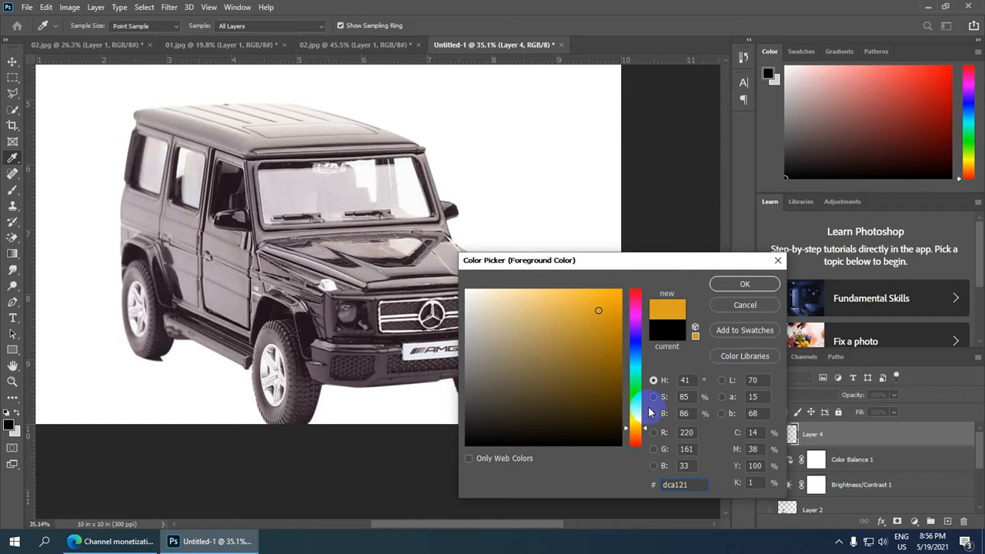
pyautogui.moveTo(635, 431); pyautogui.dragTo(633, 432)
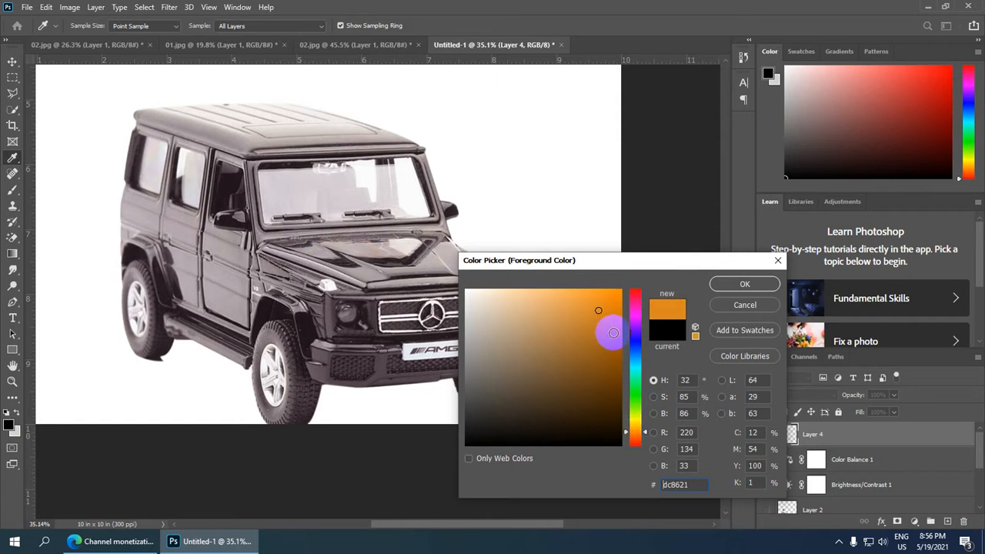
pyautogui.moveTo(605, 326)
pyautogui.mouseDown()
pyautogui.moveTo(608, 295)
pyautogui.moveTo(668, 271)
pyautogui.mouseUp()
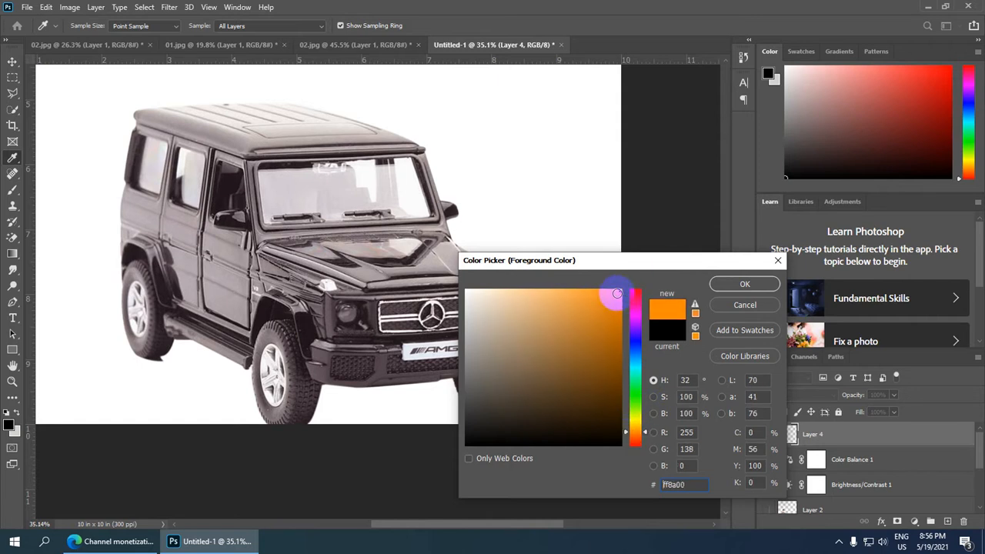
pyautogui.click(758, 285)
pyautogui.press('b')
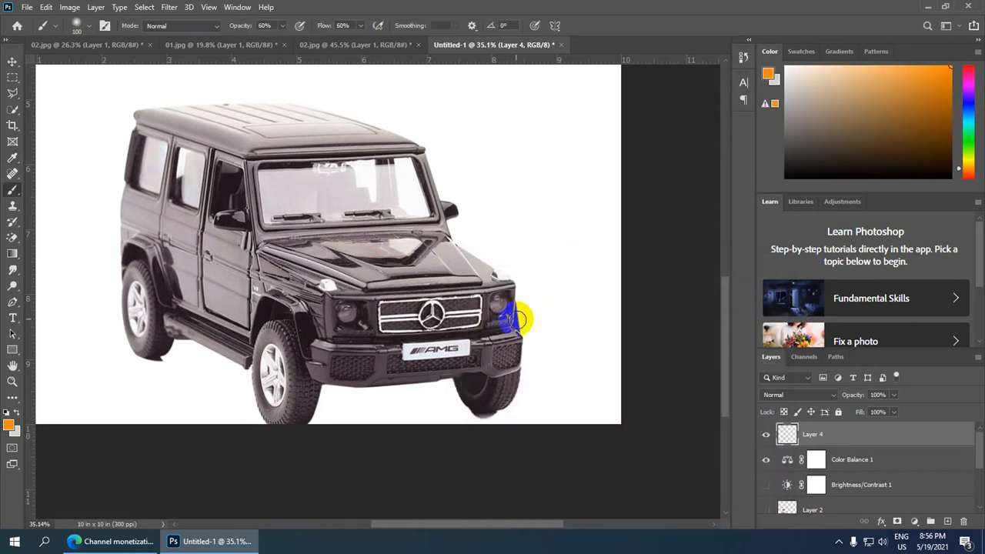
# Set the brush opacity and flow to 50%.
pyautogui.click(264, 26)
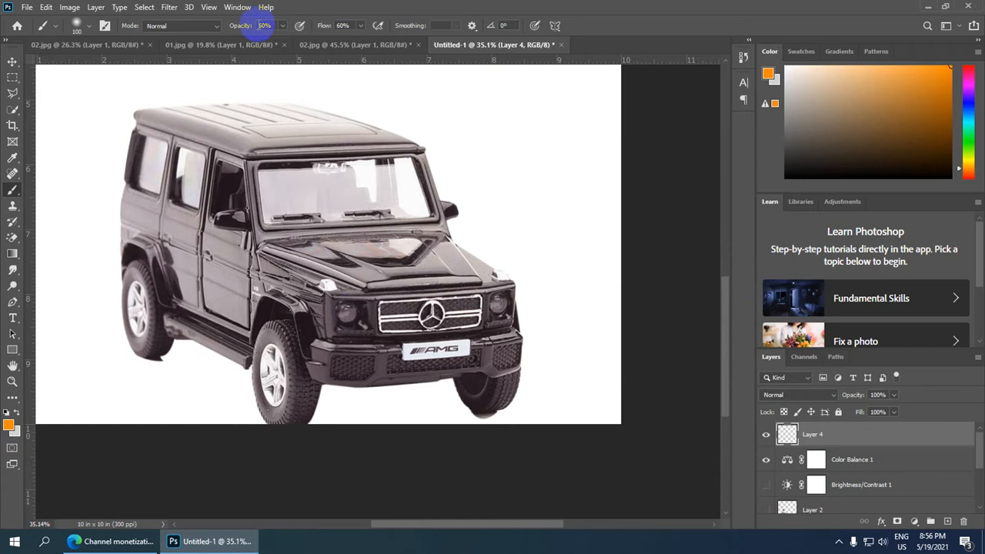
pyautogui.write('50')
pyautogui.press('Return')
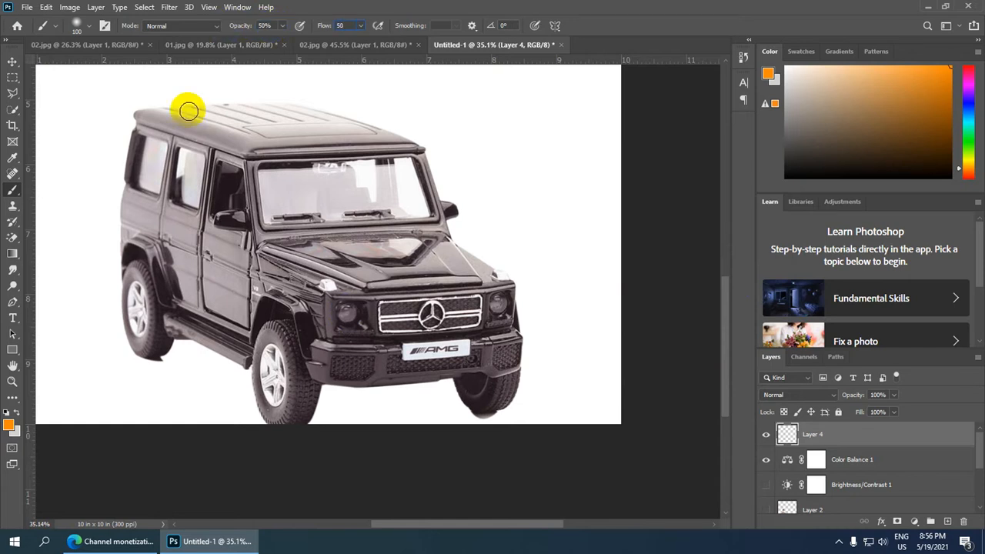
pyautogui.press('Return')
# Paint a soft orange glow over the headlight left of the car's grille.
pyautogui.scroll(2, 348, 294)
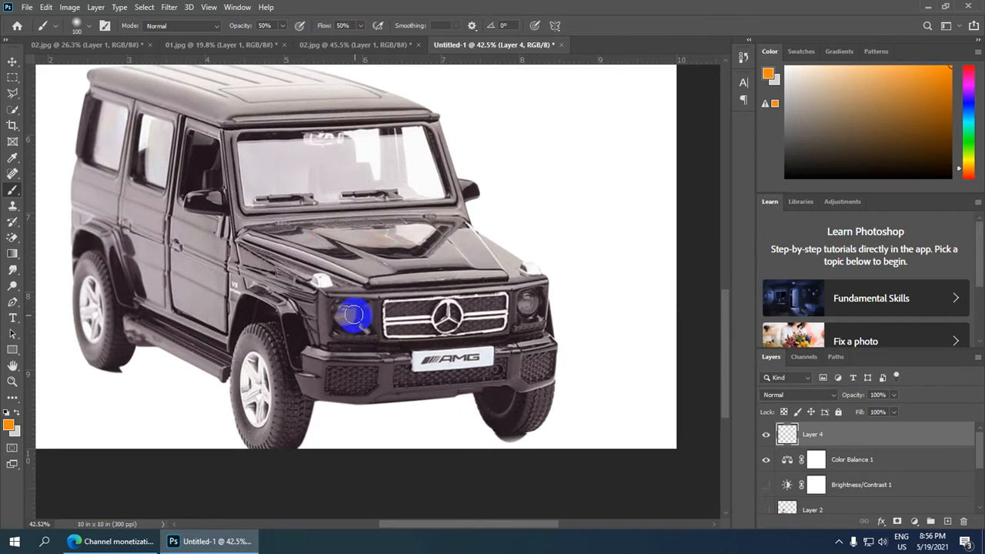
pyautogui.moveTo(338, 311); pyautogui.dragTo(344, 315)
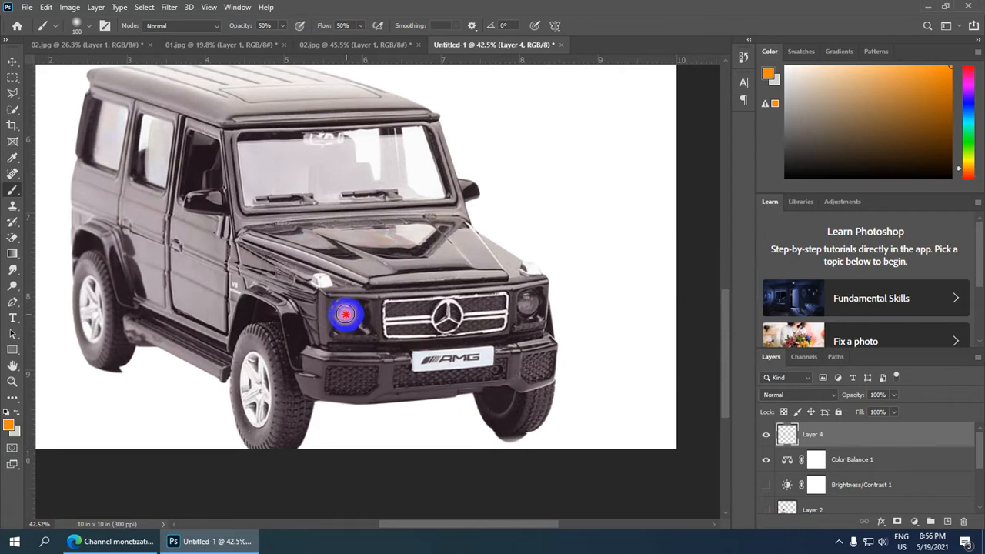
pyautogui.click(527, 303)
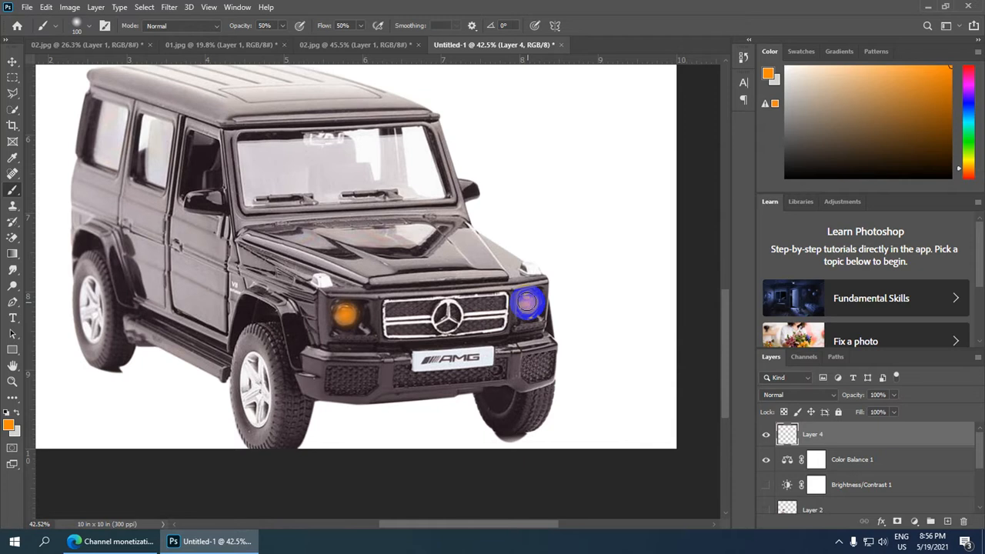
# Stretch the orange headlight glow to 268.86% width and 159.69% height and apply the transform.
pyautogui.moveTo(527, 303)
pyautogui.mouseDown()
pyautogui.moveTo(511, 318)
pyautogui.moveTo(520, 312)
pyautogui.moveTo(355, 320)
pyautogui.moveTo(388, 294)
pyautogui.mouseUp()
pyautogui.scroll(-5, 356, 320)
pyautogui.press('v')
pyautogui.scroll(-2, 378, 299)
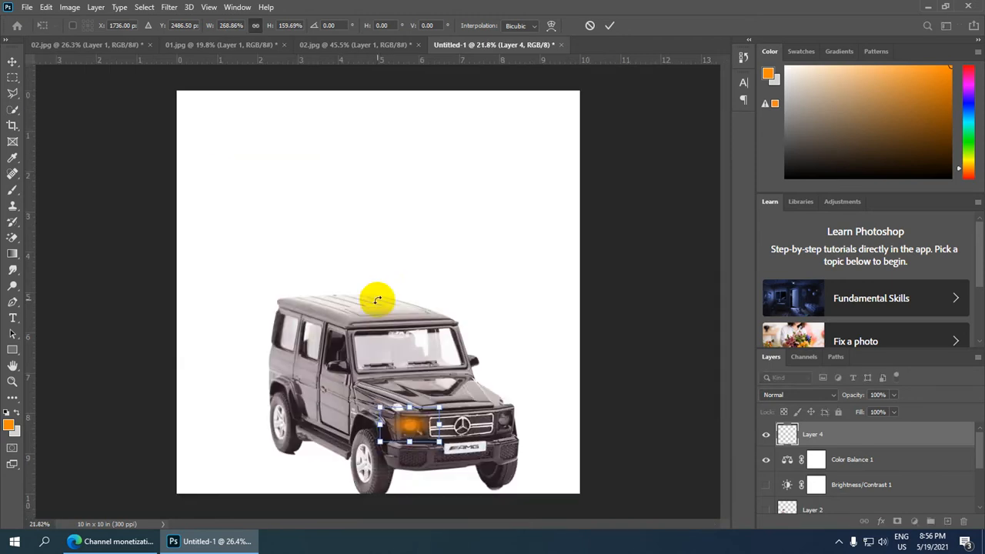
pyautogui.click(611, 25)
# Switch back to the Brush tool and set the foreground colour to white ffffff.
pyautogui.scroll(4, 484, 369)
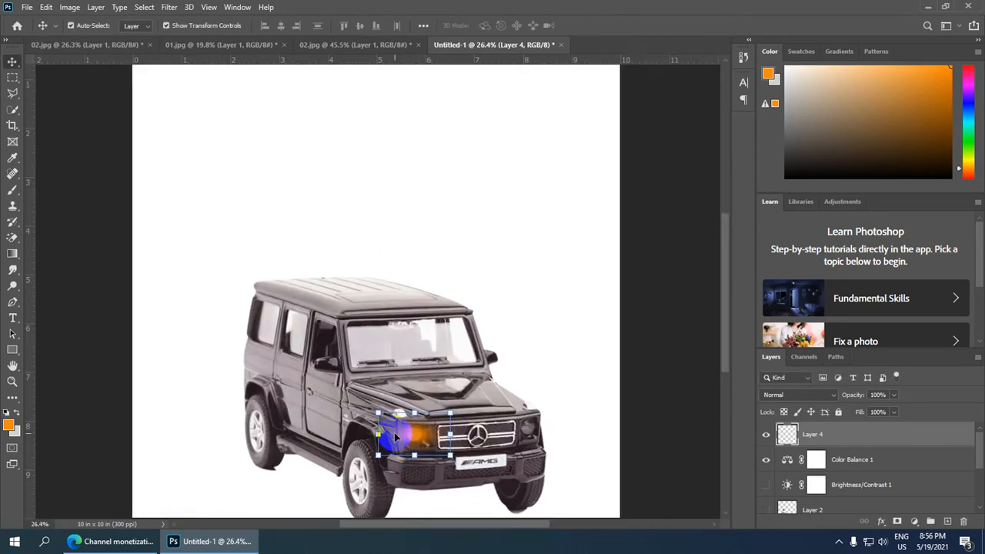
pyautogui.scroll(-2, 542, 148)
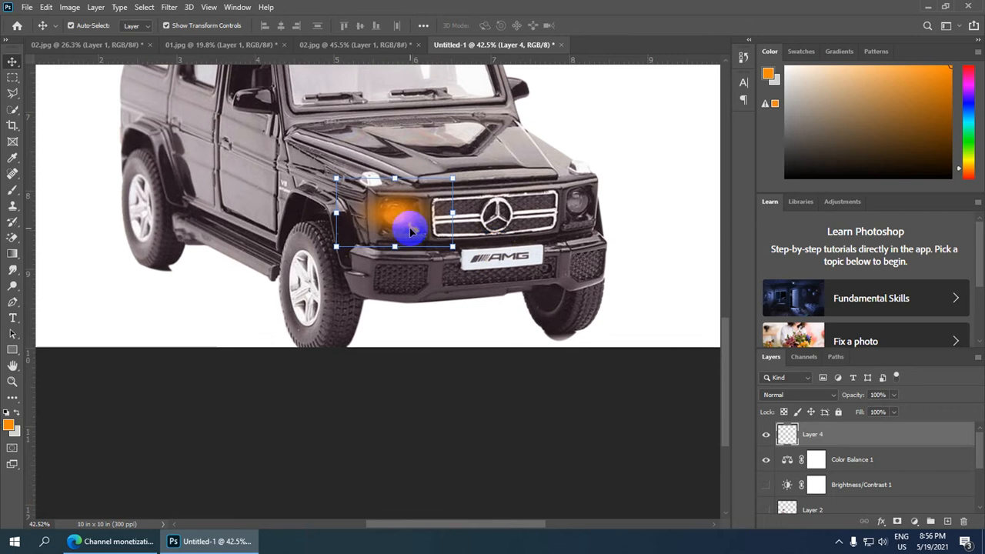
pyautogui.click(15, 192)
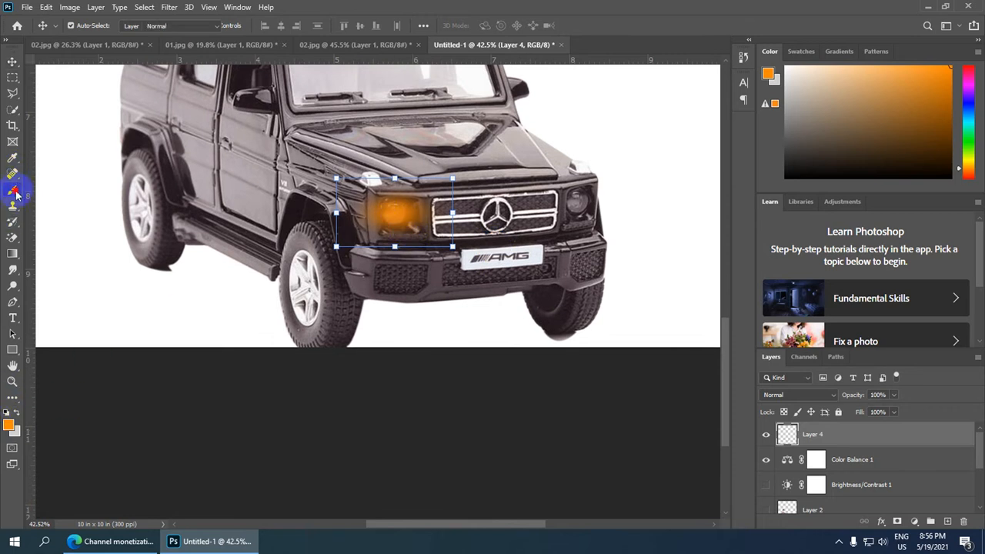
pyautogui.click(8, 425)
pyautogui.moveTo(470, 324); pyautogui.dragTo(464, 265)
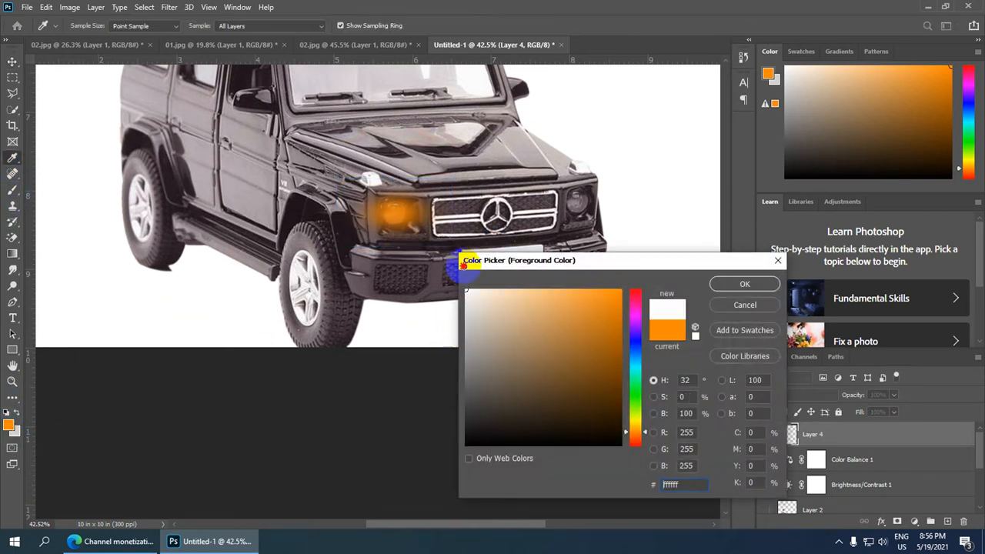
pyautogui.click(721, 285)
# Dab white brush strokes in the centre of the orange headlight glow.
pyautogui.scroll(3, 392, 214)
pyautogui.click(392, 214)
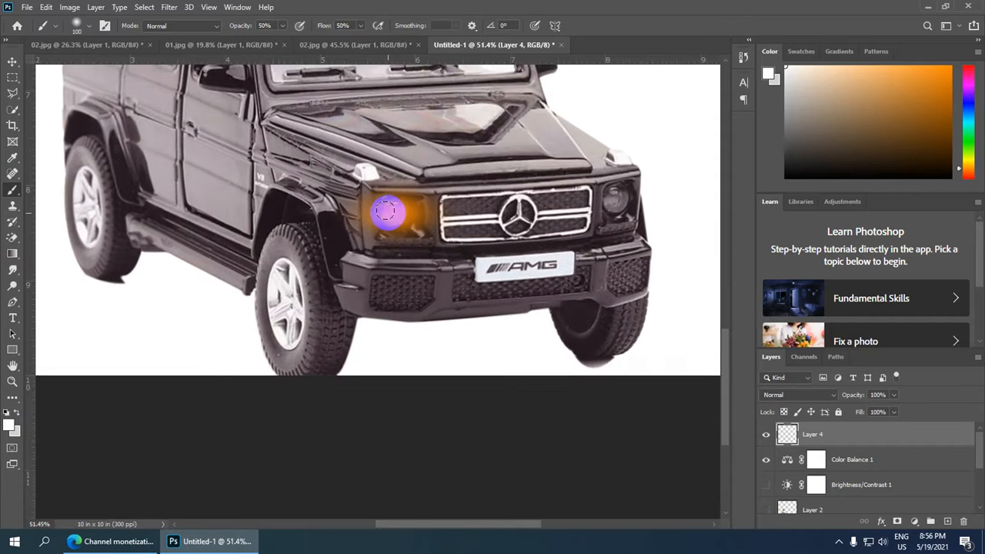
pyautogui.click(391, 211)
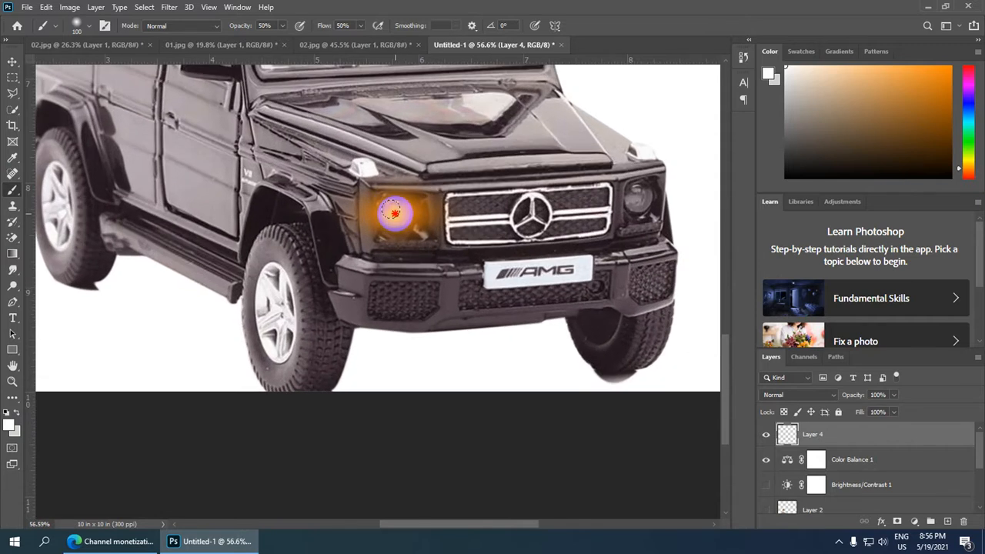
# Duplicate the headlight glow layer and ready the copy for moving.
pyautogui.scroll(-5, 392, 213)
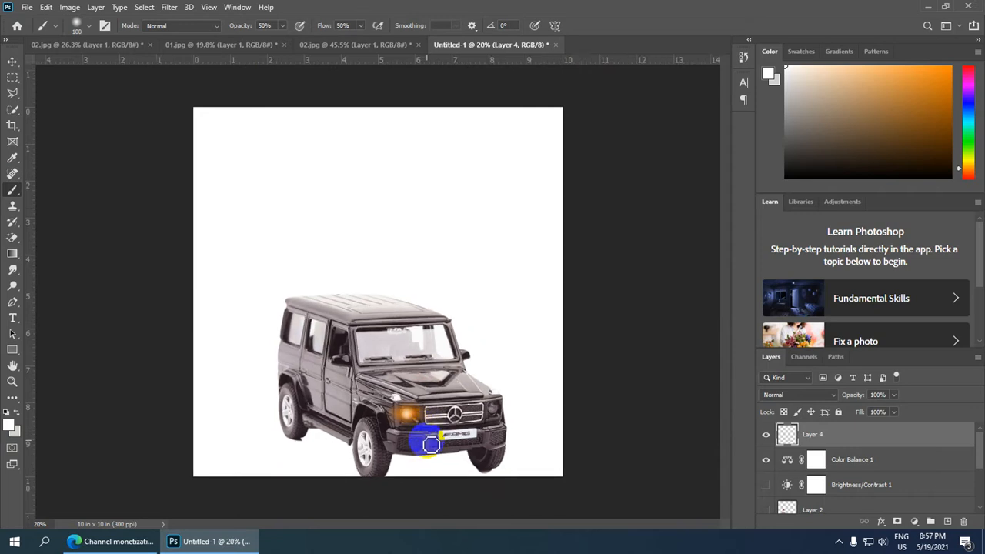
pyautogui.scroll(1, 430, 444)
pyautogui.scroll(-1, 429, 440)
pyautogui.hotkey('ctrl', 'j')
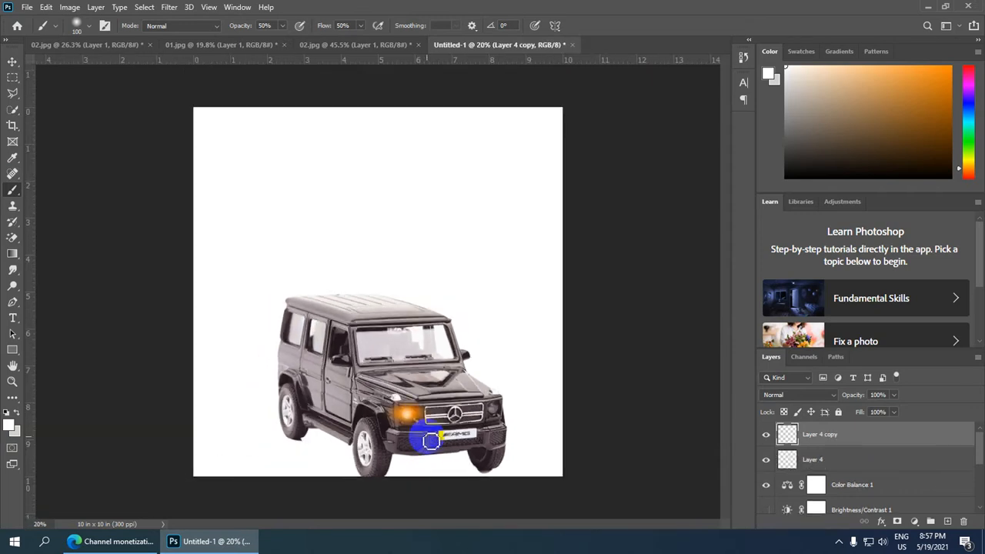
pyautogui.press('v')
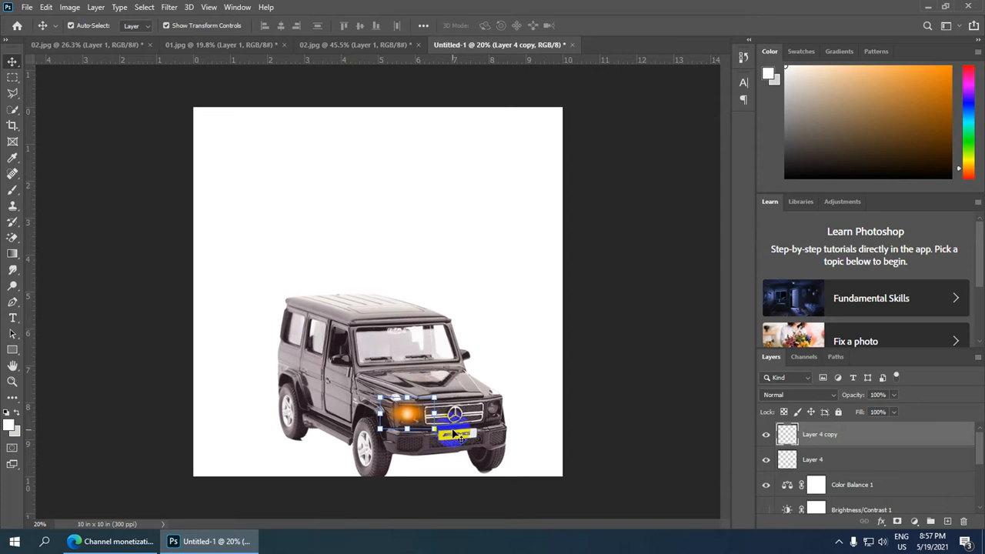
# Move the glow copy across the grille onto the other headlight, nudge it slightly up and deselect it.
pyautogui.hotkey('shift', 'Right')
pyautogui.hotkey('shift', 'Right')
pyautogui.hotkey('shift', 'Right')
pyautogui.hotkey('shift', 'Right')
pyautogui.hotkey('shift', 'Right')
pyautogui.hotkey('shift', 'Right')
pyautogui.hotkey('shift', 'Right')
pyautogui.hotkey('shift', 'Right')
pyautogui.hotkey('shift', 'Right')
pyautogui.hotkey('shift', 'Right')
pyautogui.hotkey('shift', 'Right')
pyautogui.hotkey('shift', 'Right')
pyautogui.hotkey('shift', 'Right')
pyautogui.hotkey('shift', 'Right')
pyautogui.hotkey('shift', 'Right')
pyautogui.hotkey('shift', 'Right')
pyautogui.hotkey('shift', 'Right')
pyautogui.hotkey('shift', 'Right')
pyautogui.hotkey('shift', 'Right')
pyautogui.hotkey('shift', 'Right')
pyautogui.hotkey('shift', 'Right')
pyautogui.hotkey('shift', 'Right')
pyautogui.hotkey('shift', 'Right')
pyautogui.hotkey('shift', 'Right')
pyautogui.hotkey('shift', 'Right')
pyautogui.hotkey('shift', 'Right')
pyautogui.hotkey('shift', 'Right')
pyautogui.hotkey('shift', 'Right')
pyautogui.hotkey('shift', 'Right')
pyautogui.hotkey('shift', 'Right')
pyautogui.hotkey('shift', 'Right')
pyautogui.hotkey('shift', 'Right')
pyautogui.hotkey('shift', 'Right')
pyautogui.hotkey('shift', 'Right')
pyautogui.hotkey('shift', 'Right')
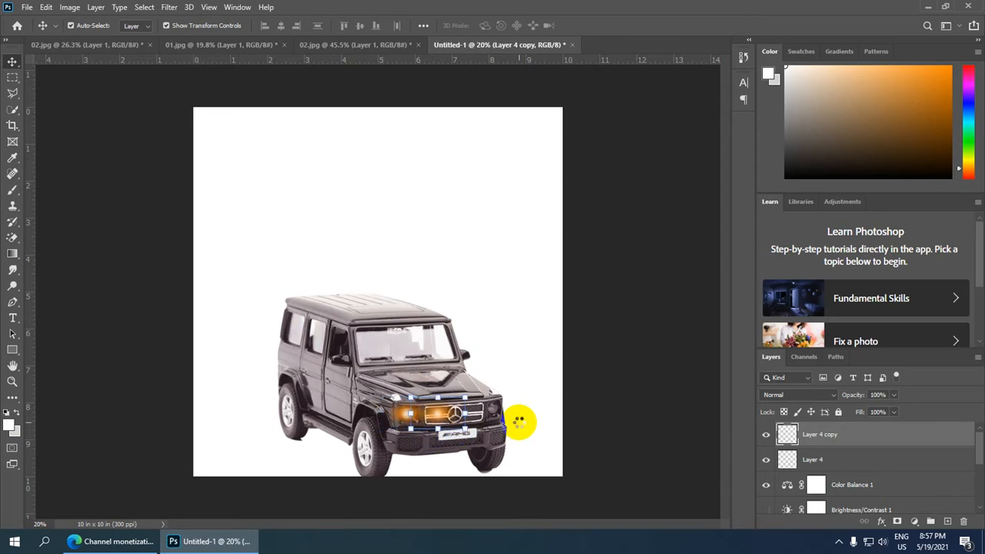
pyautogui.hotkey('shift', 'Right')
pyautogui.hotkey('shift', 'Right')
pyautogui.hotkey('shift', 'Right')
pyautogui.hotkey('shift', 'Right')
pyautogui.hotkey('shift', 'Right')
pyautogui.hotkey('shift', 'Right')
pyautogui.hotkey('shift', 'Right')
pyautogui.hotkey('shift', 'Right')
pyautogui.hotkey('shift', 'Right')
pyautogui.hotkey('shift', 'Right')
pyautogui.hotkey('shift', 'Right')
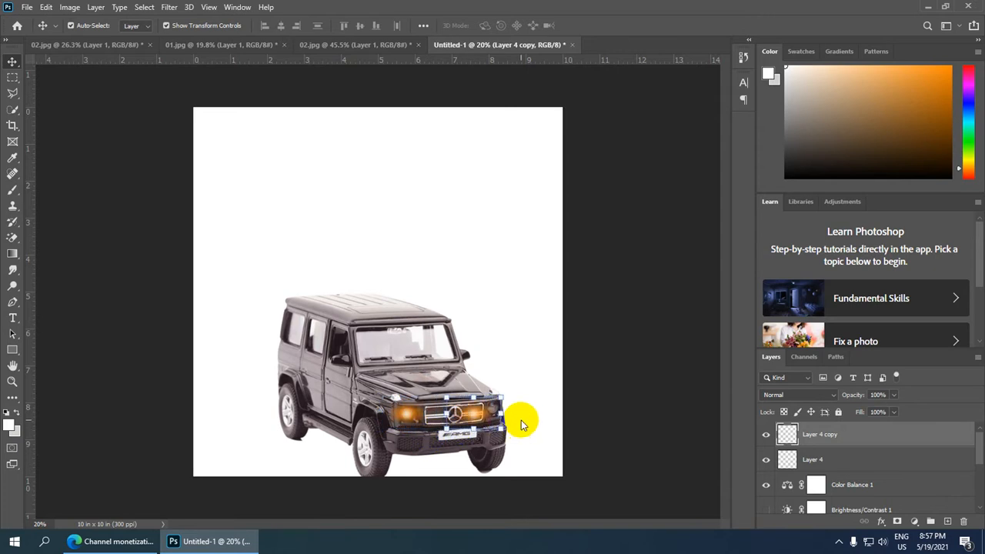
pyautogui.hotkey('shift', 'Right')
pyautogui.hotkey('shift', 'Right')
pyautogui.hotkey('shift', 'Right')
pyautogui.hotkey('shift', 'Right')
pyautogui.hotkey('shift', 'Right')
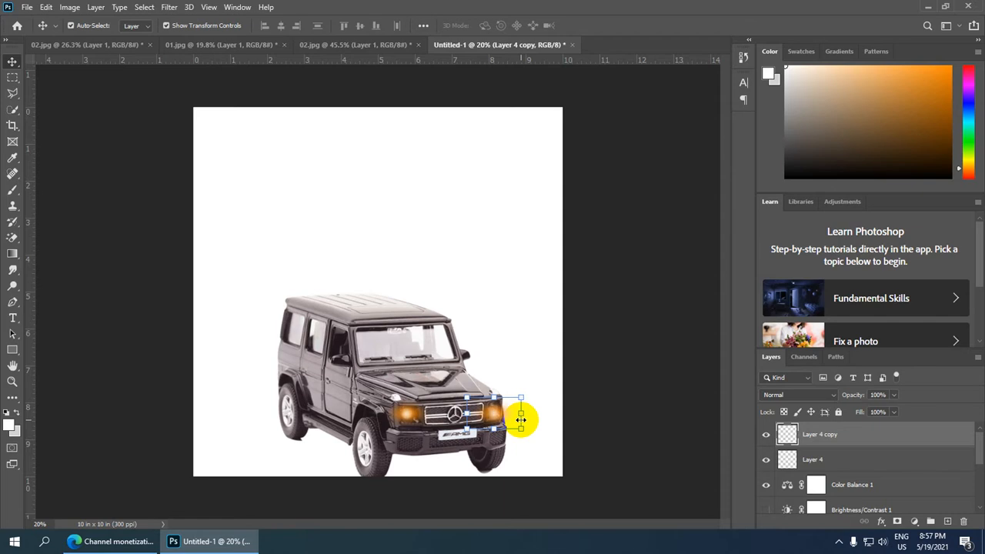
pyautogui.hotkey('shift', 'Up')
pyautogui.scroll(-1, 520, 422)
pyautogui.scroll(3, 513, 415)
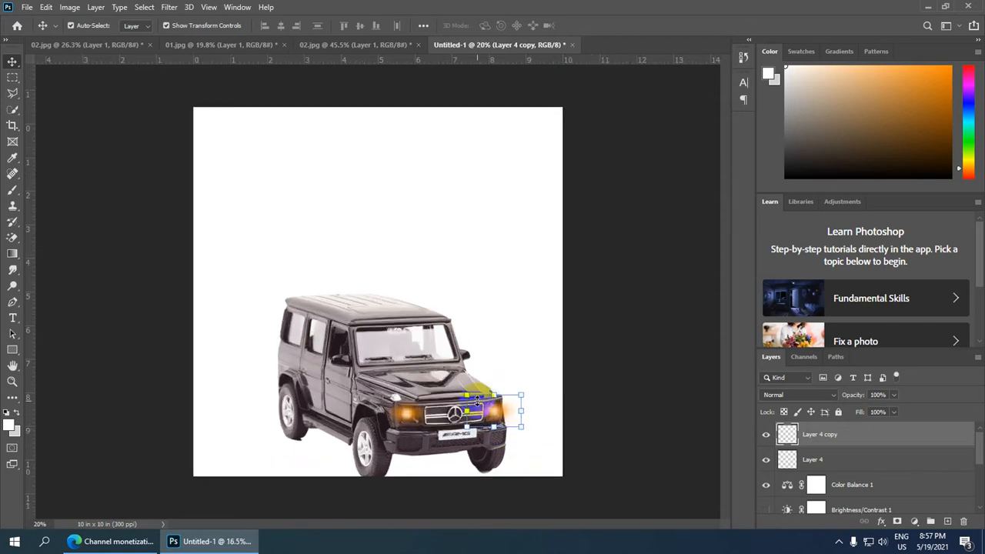
pyautogui.scroll(3, 447, 348)
pyautogui.moveTo(449, 414); pyautogui.dragTo(427, 277)
pyautogui.scroll(-2, 435, 291)
pyautogui.scroll(-3, 435, 292)
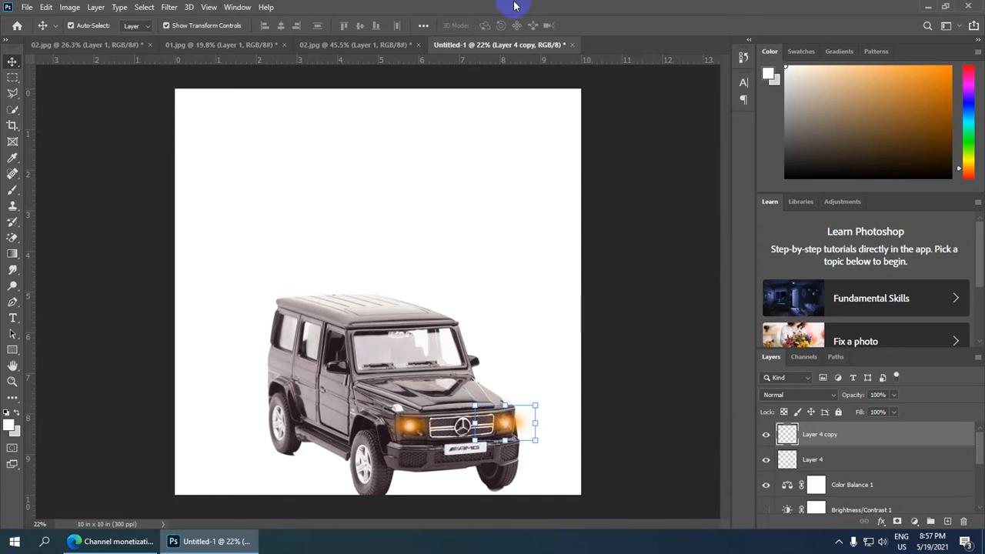
pyautogui.click(660, 114)
# Show the man's layer, the Brightness/Contrast adjustment and the cityscape layer again to reveal the full composite.
pyautogui.scroll(-2, 466, 354)
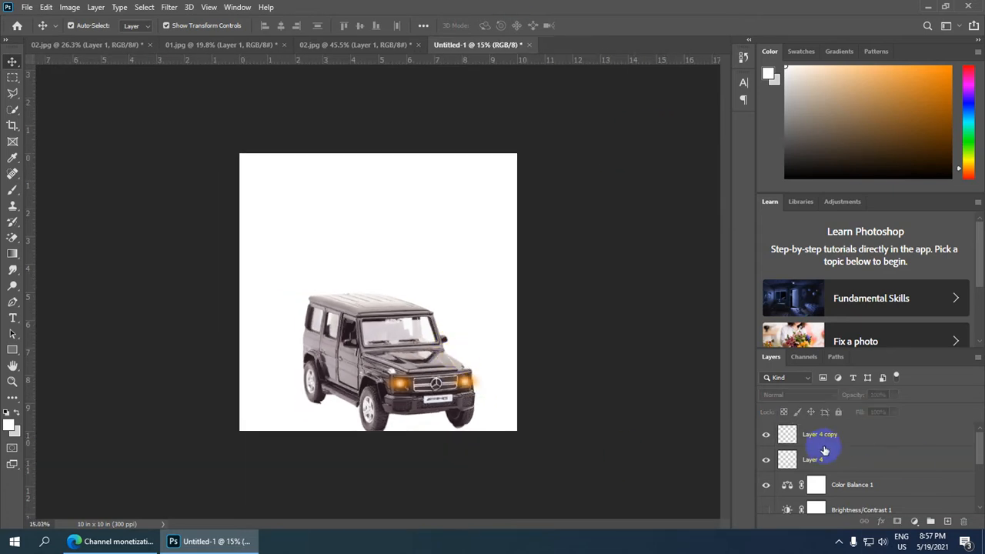
pyautogui.scroll(-3, 822, 448)
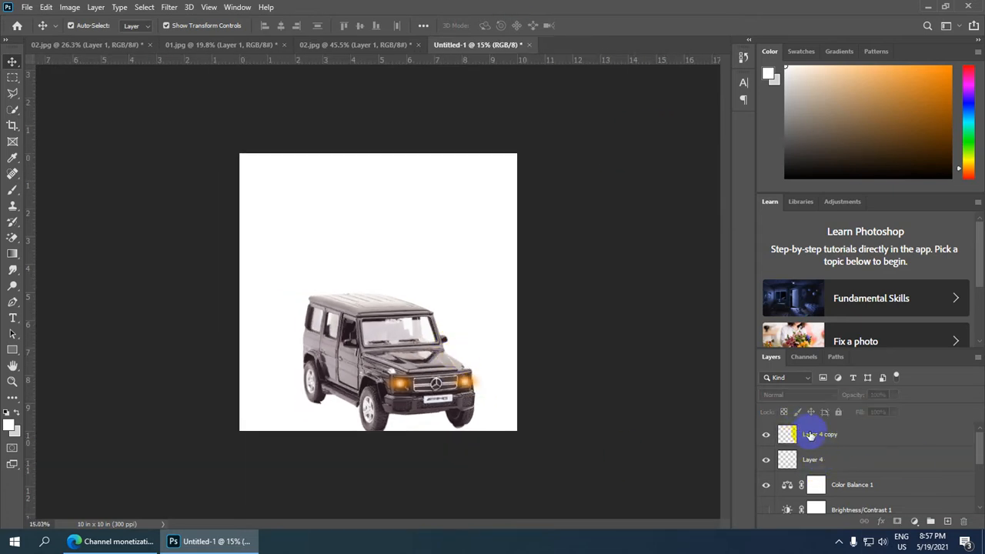
pyautogui.scroll(1, 814, 439)
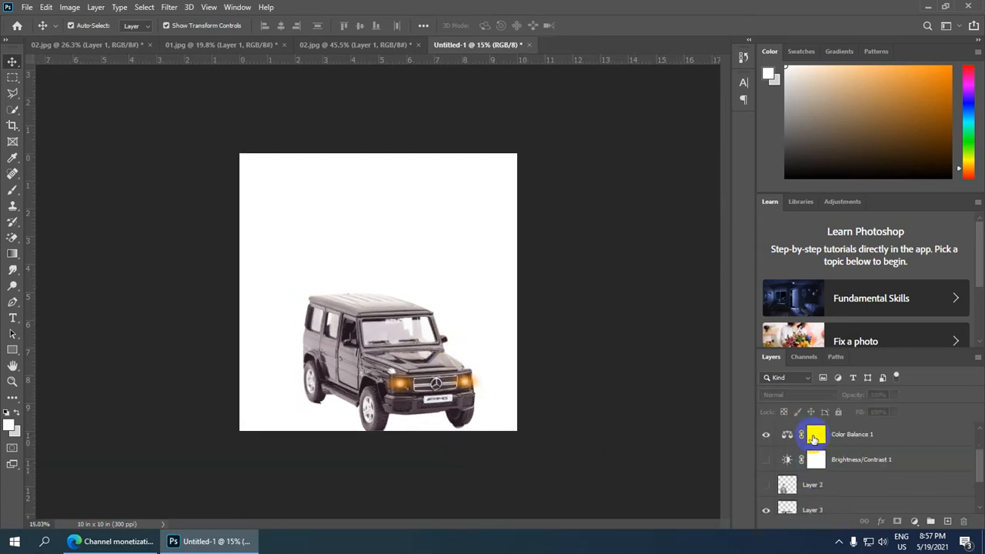
pyautogui.click(766, 485)
pyautogui.click(766, 459)
pyautogui.scroll(-1, 854, 470)
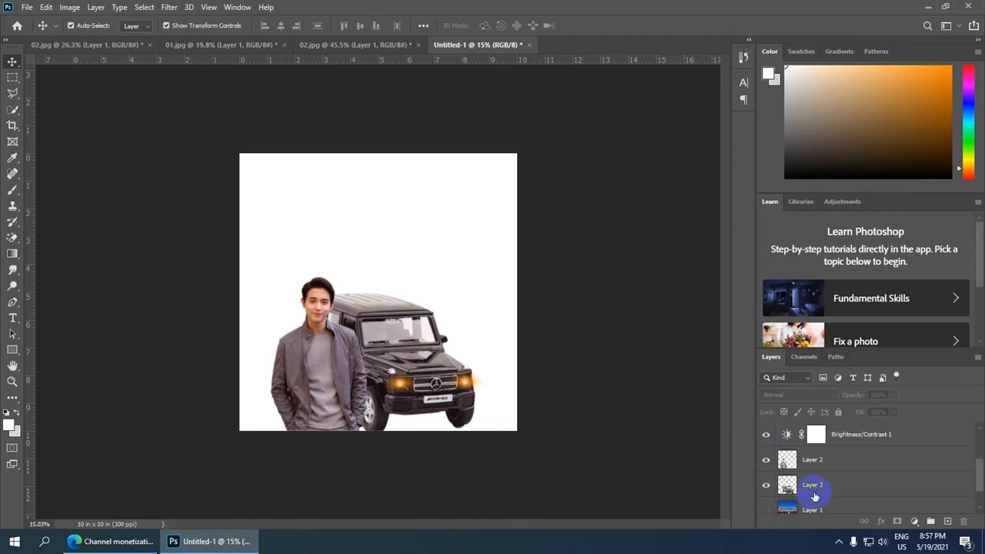
pyautogui.click(766, 509)
pyautogui.scroll(-2, 391, 302)
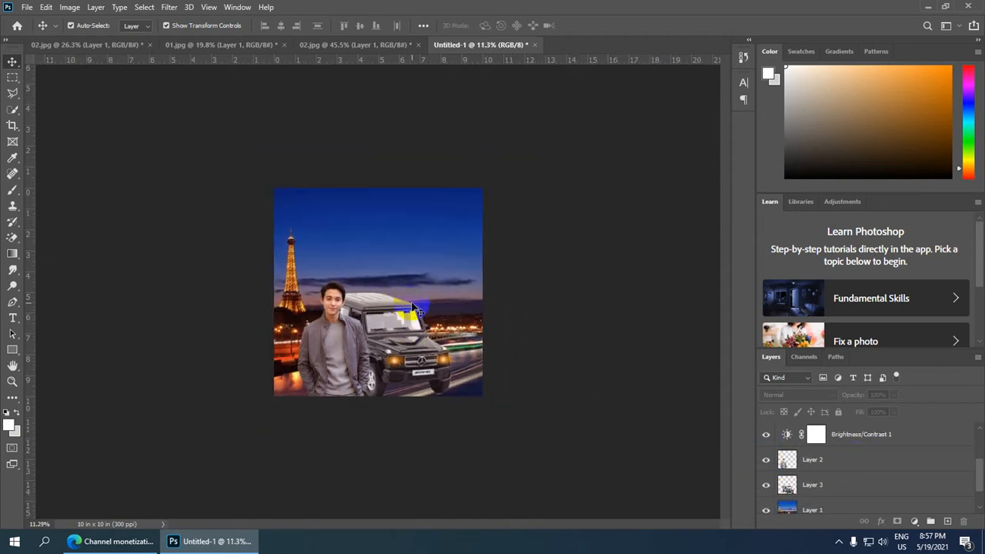
pyautogui.scroll(1, 413, 308)
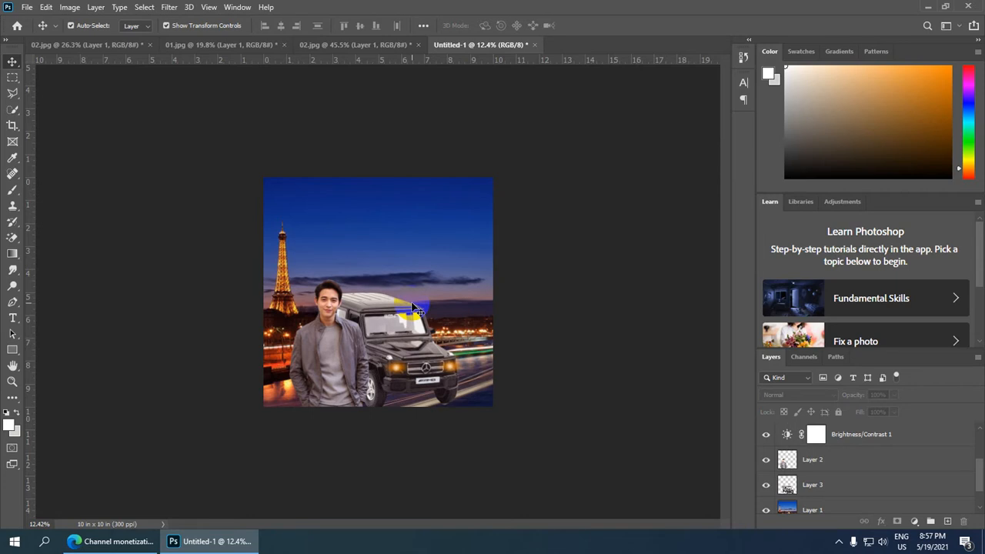
pyautogui.scroll(-2, 376, 288)
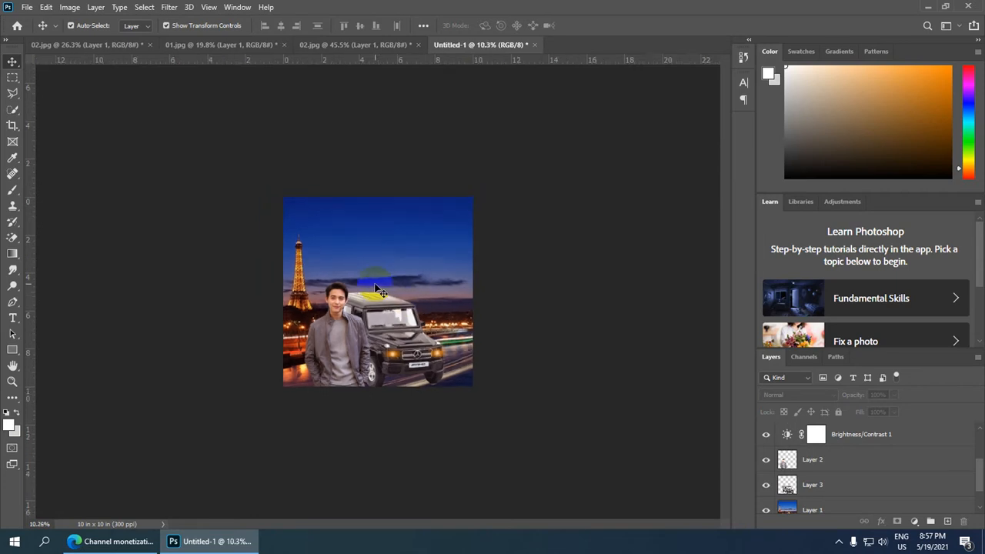
# Start saving a copy of the composite on the computer's desktop and name the file Photo Manipulation.
pyautogui.scroll(3, 376, 288)
pyautogui.click(26, 7)
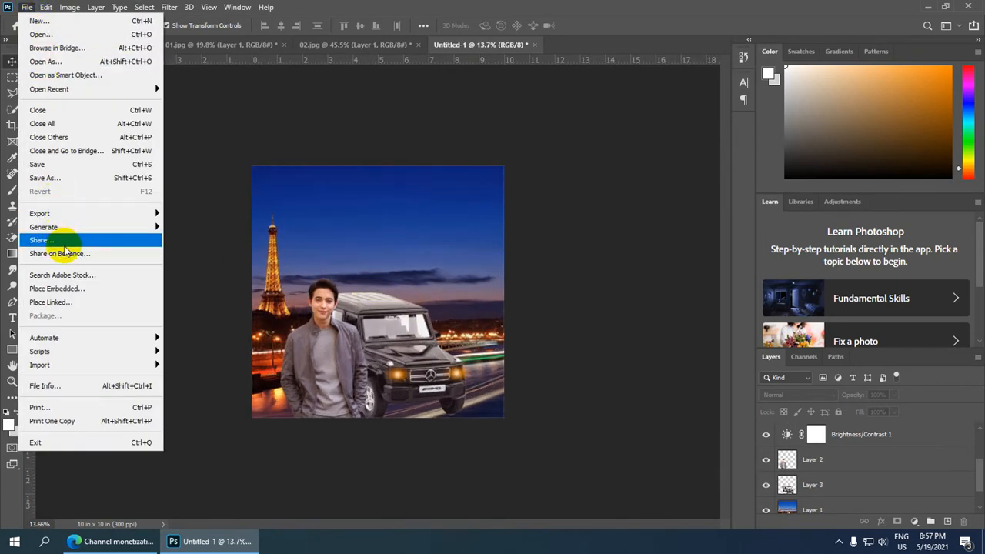
pyautogui.click(56, 178)
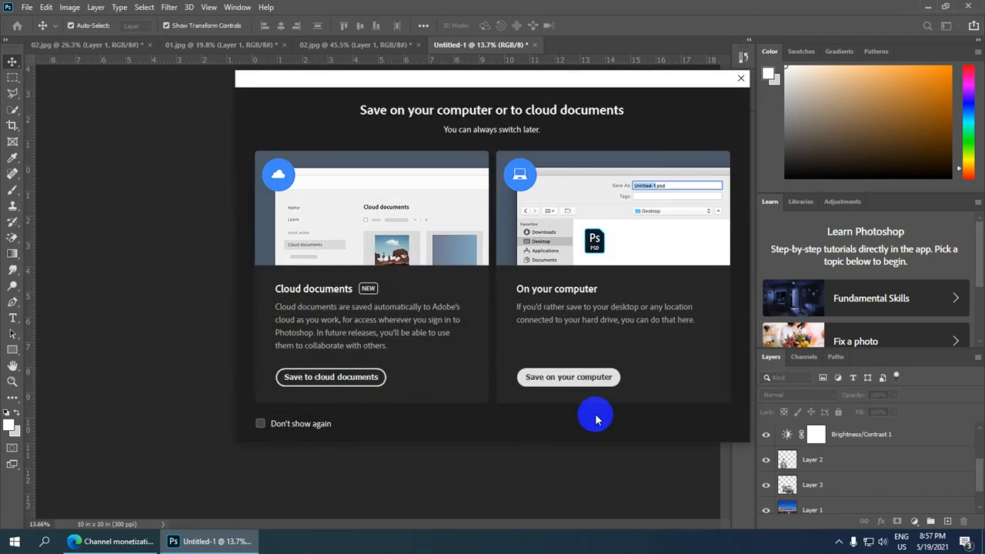
pyautogui.click(550, 373)
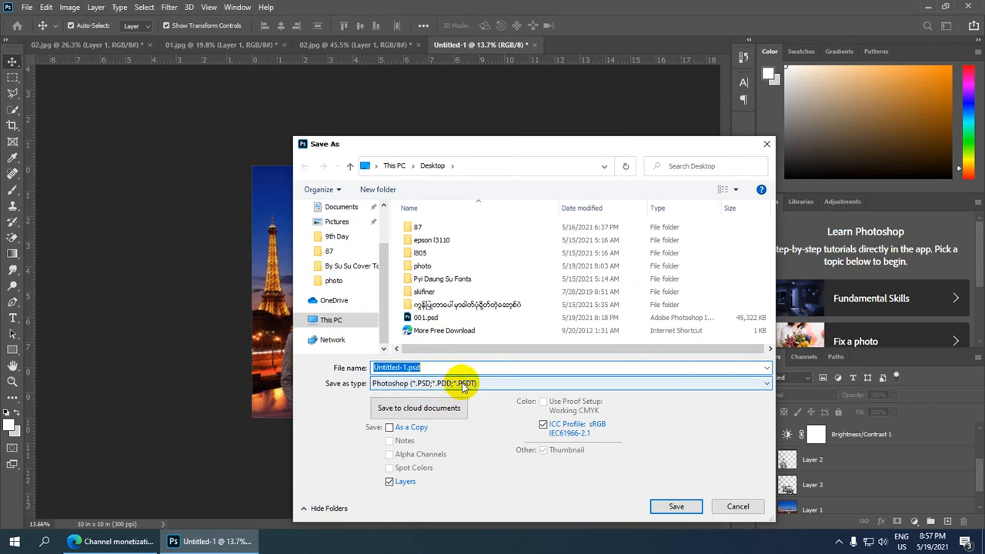
pyautogui.write('P')
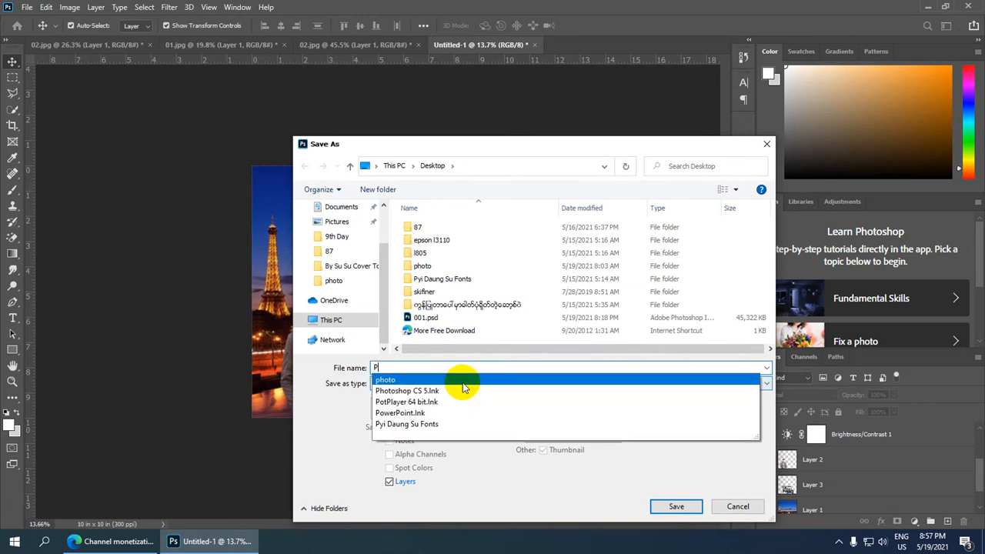
pyautogui.write('hoto ')
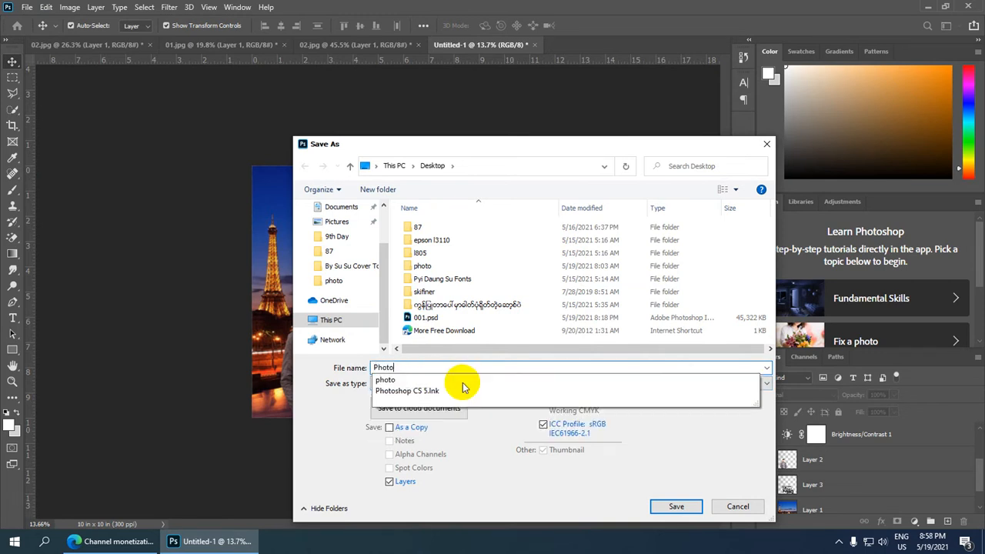
pyautogui.write('Man')
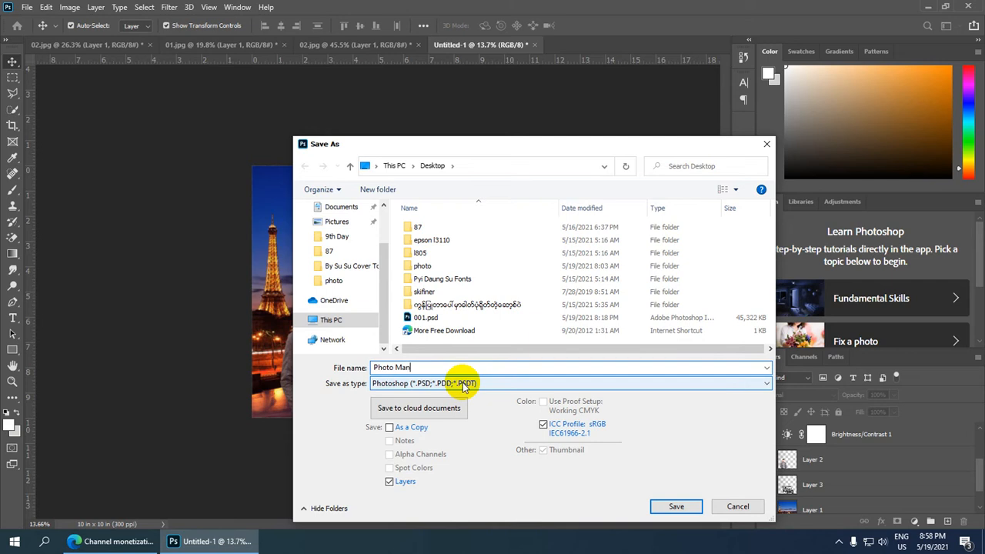
pyautogui.write('ipulation')
# Set the file format to JPEG and save the image at Maximum quality 12 with the Progressive option.
pyautogui.click(464, 383)
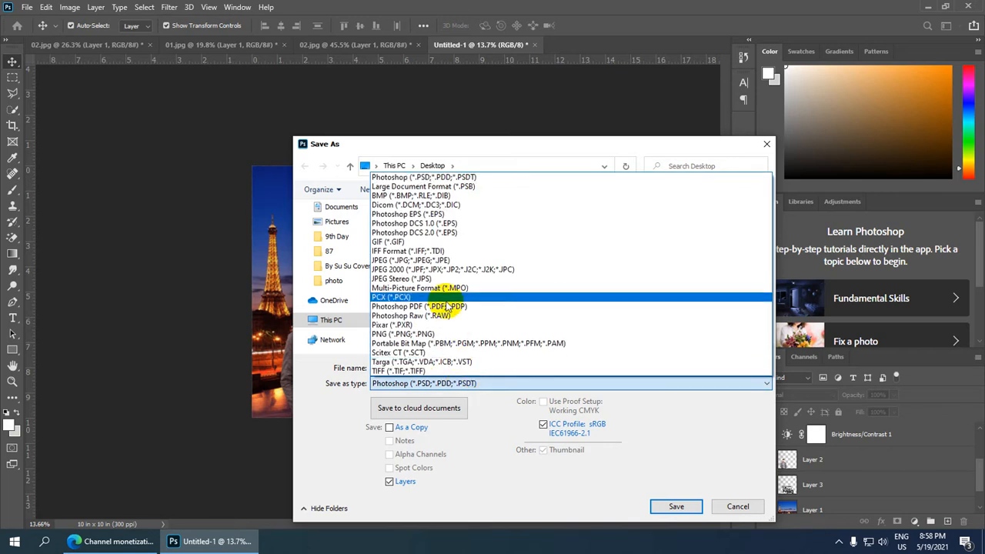
pyautogui.click(451, 261)
pyautogui.scroll(-1, 457, 308)
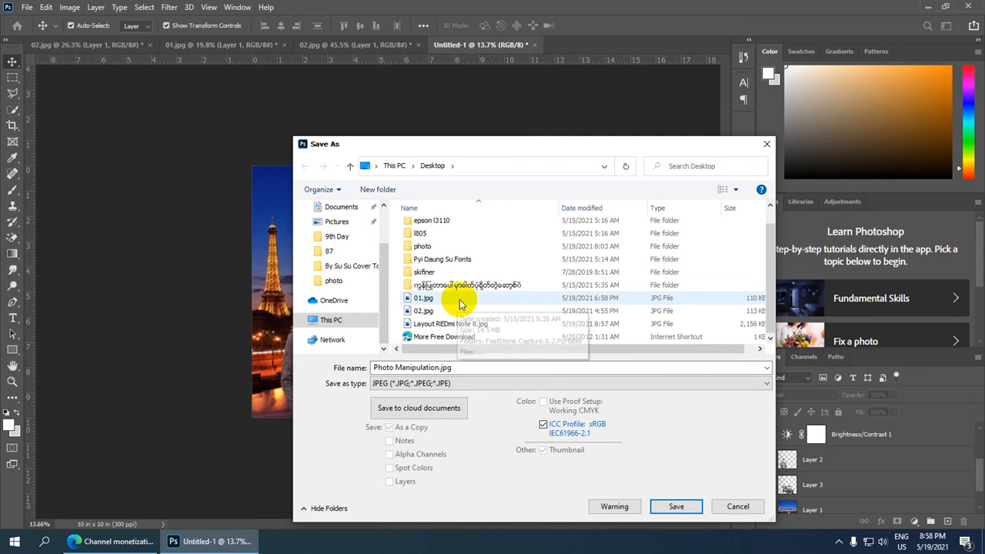
pyautogui.scroll(1, 462, 300)
pyautogui.scroll(-1, 464, 299)
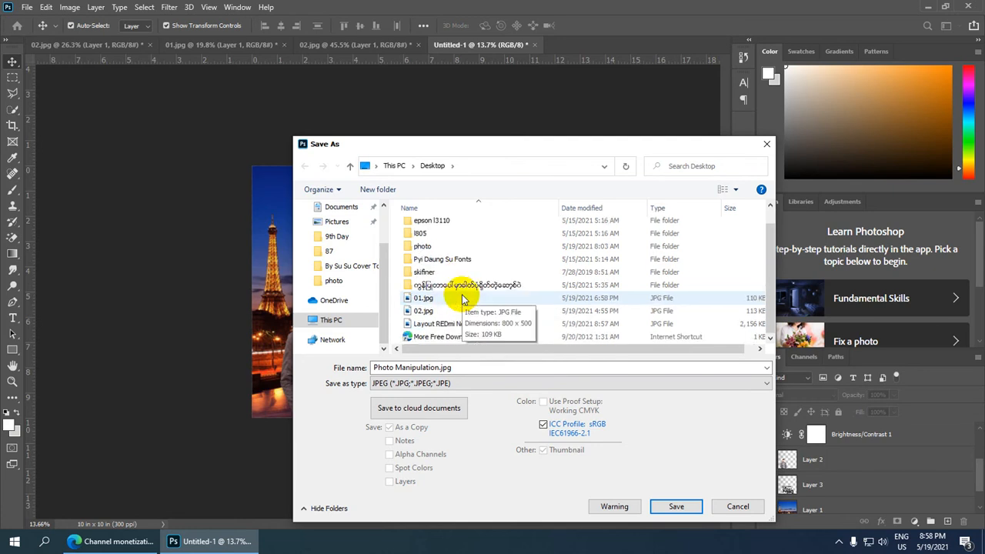
pyautogui.click(687, 514)
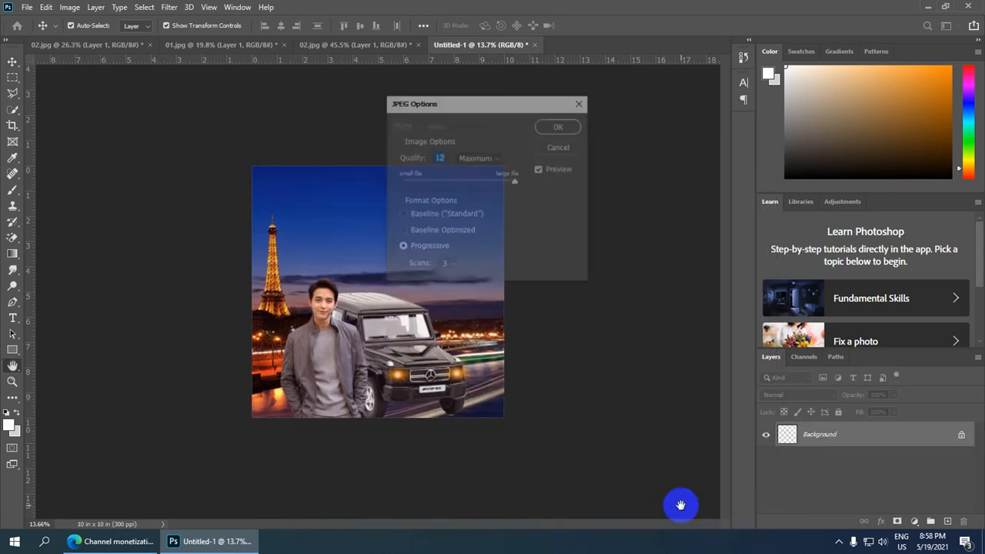
pyautogui.click(559, 128)
# Examine the finished composite of the man, the car with glowing headlights and the night cityscape, both overall and close up.
pyautogui.scroll(-1, 407, 323)
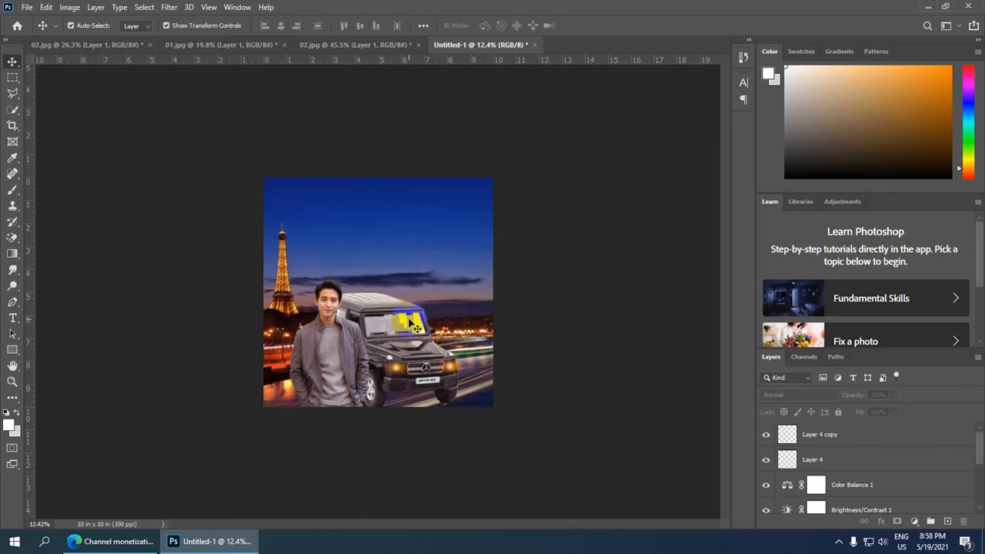
pyautogui.scroll(3, 391, 359)
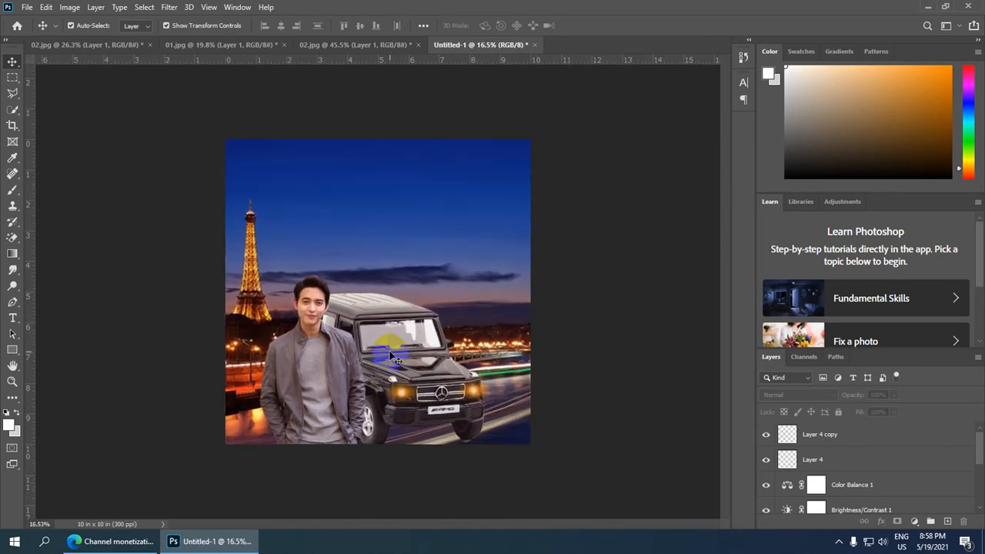
pyautogui.scroll(-2, 401, 330)
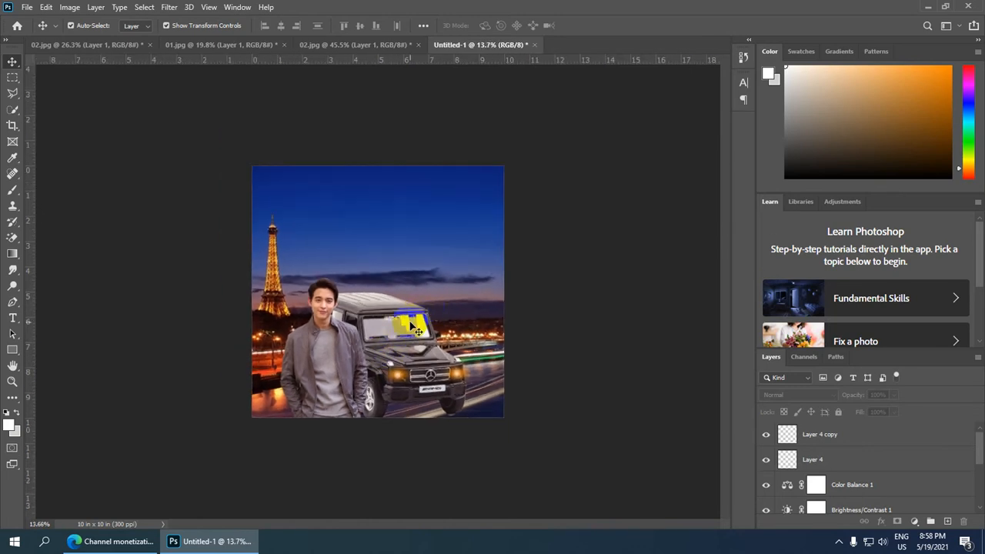
pyautogui.scroll(1, 410, 323)
pyautogui.scroll(-2, 409, 324)
pyautogui.scroll(1, 410, 323)
pyautogui.scroll(-1, 417, 327)
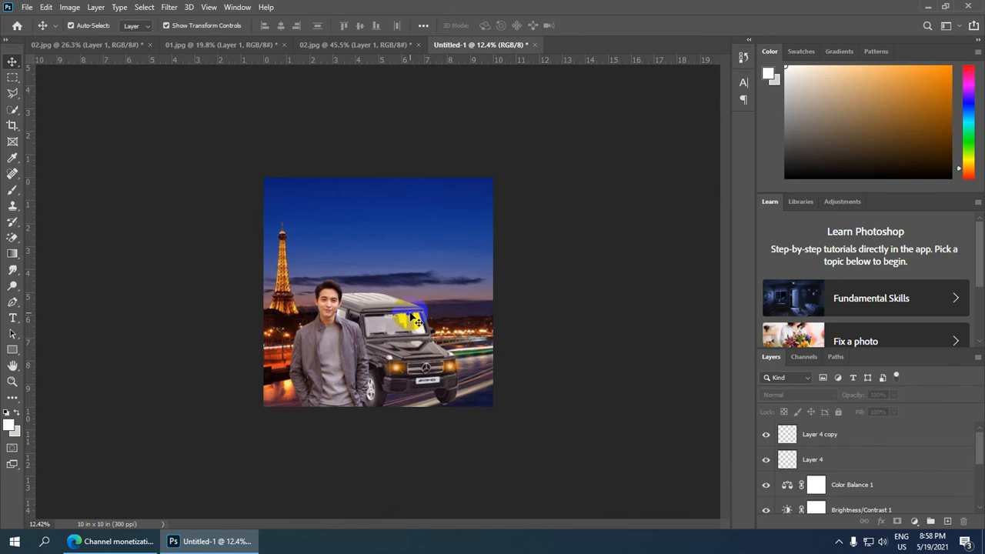
pyautogui.scroll(2, 416, 322)
pyautogui.scroll(2, 408, 317)
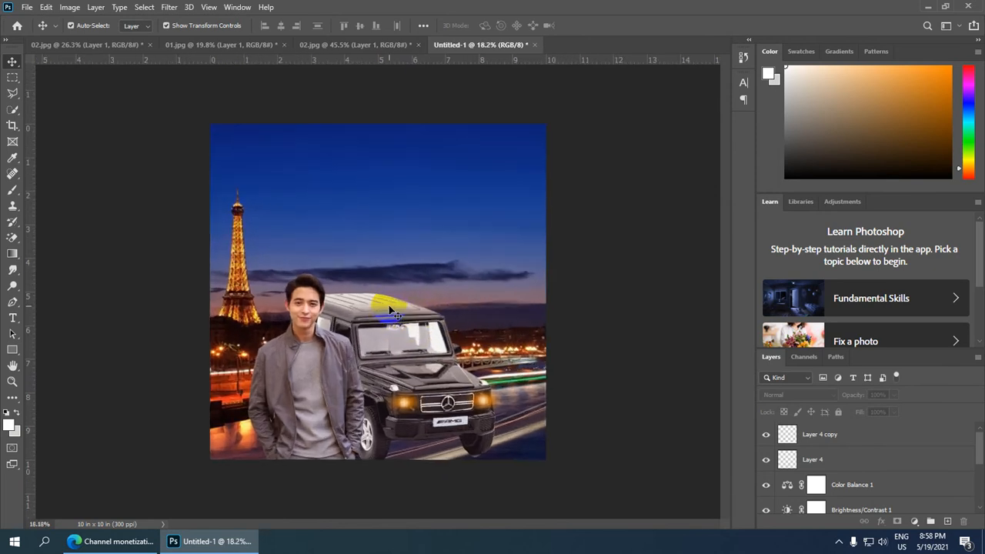
pyautogui.scroll(-2, 392, 312)
pyautogui.scroll(1, 391, 311)
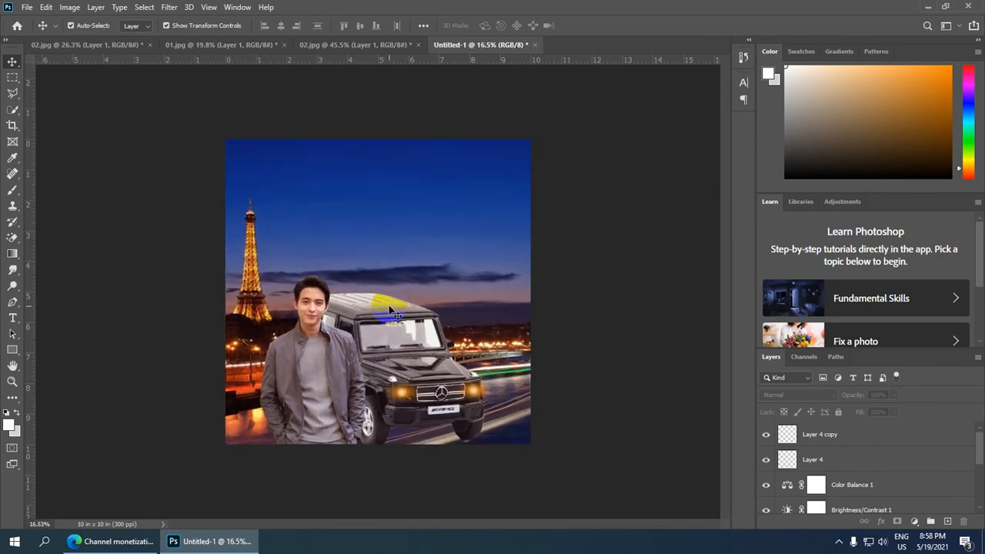
pyautogui.scroll(4, 393, 311)
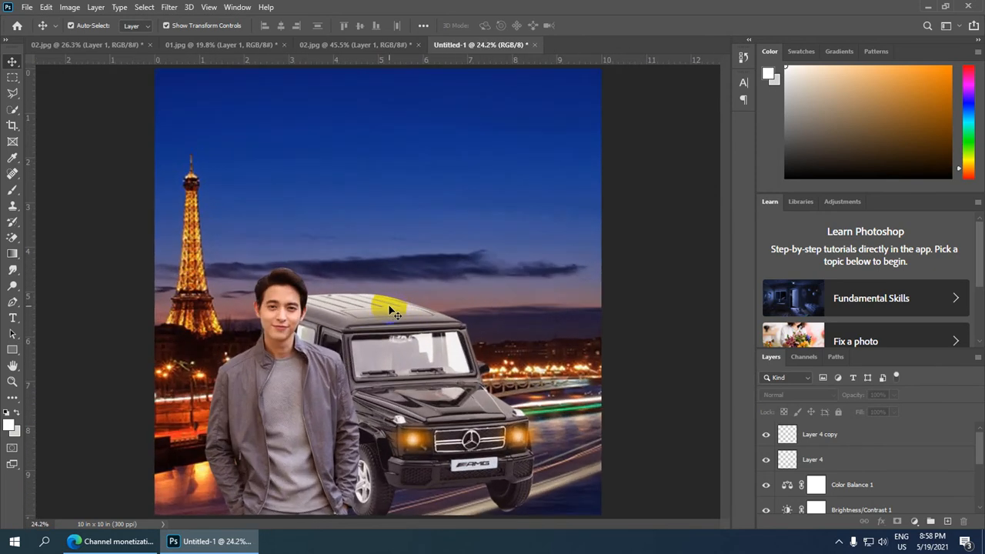
pyautogui.scroll(-2, 392, 311)
pyautogui.scroll(1, 400, 369)
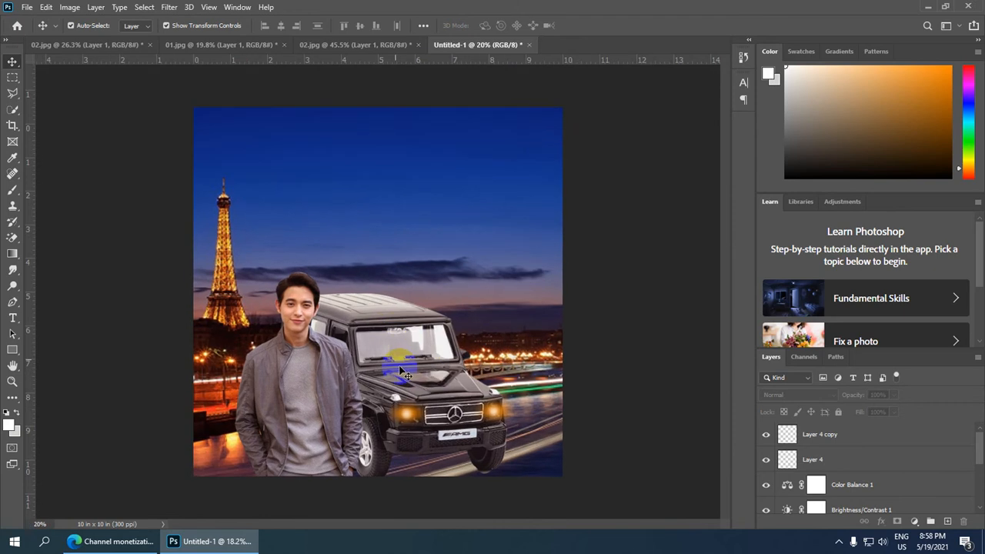
pyautogui.scroll(-2, 400, 371)
pyautogui.scroll(5, 394, 339)
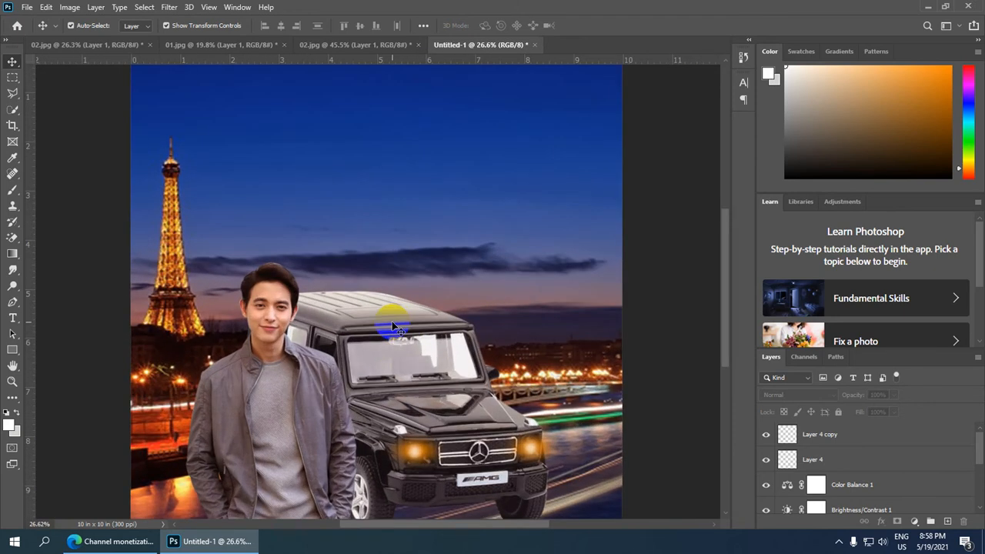
pyautogui.scroll(-3, 393, 327)
pyautogui.scroll(2, 443, 325)
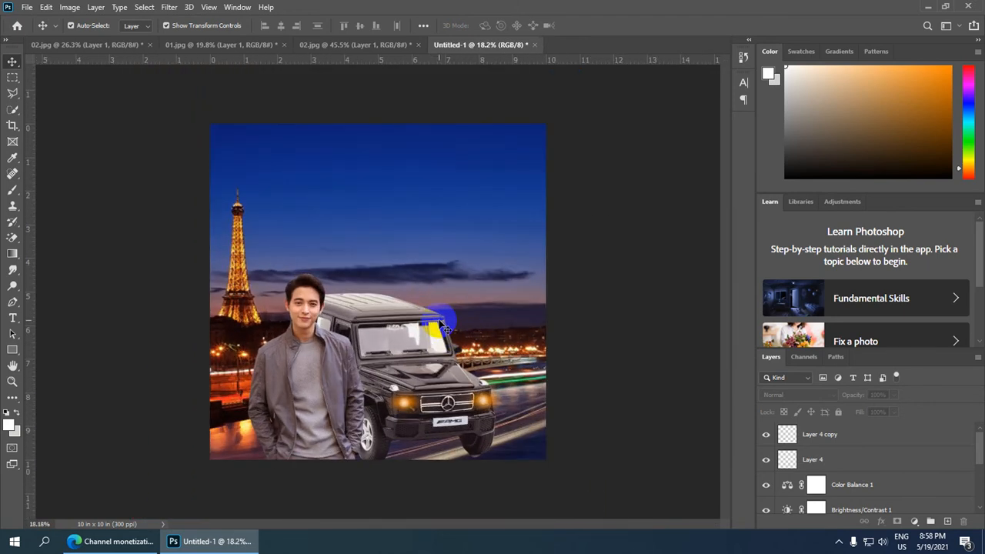